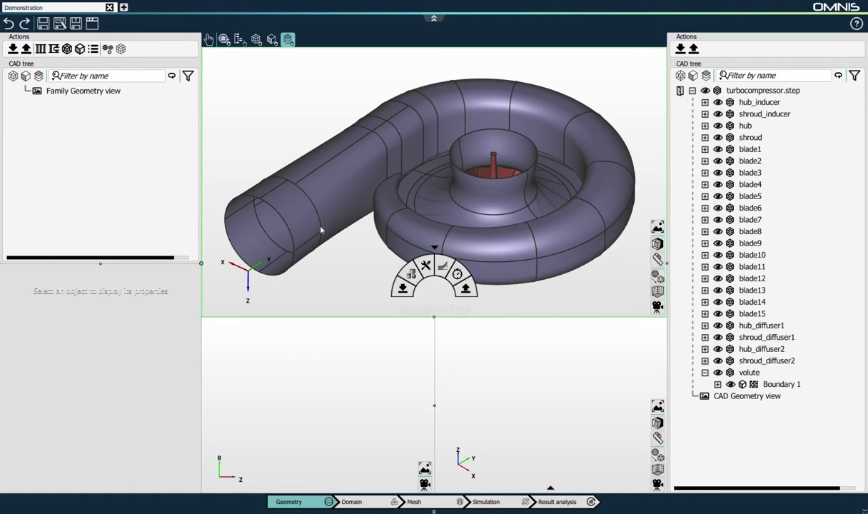
- Add a turbo configuration and, with the volute hidden, assign the shroud's meridional profile edges as the channel shroud curve
click(40, 49)
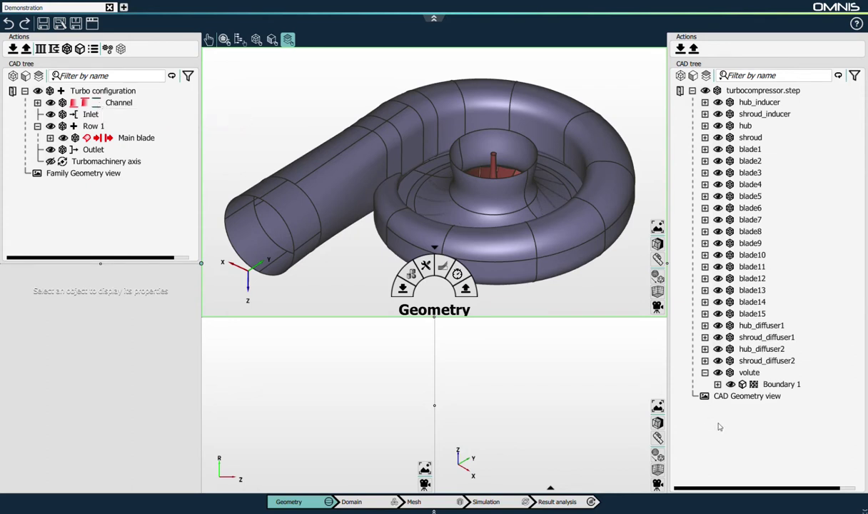
click(717, 371)
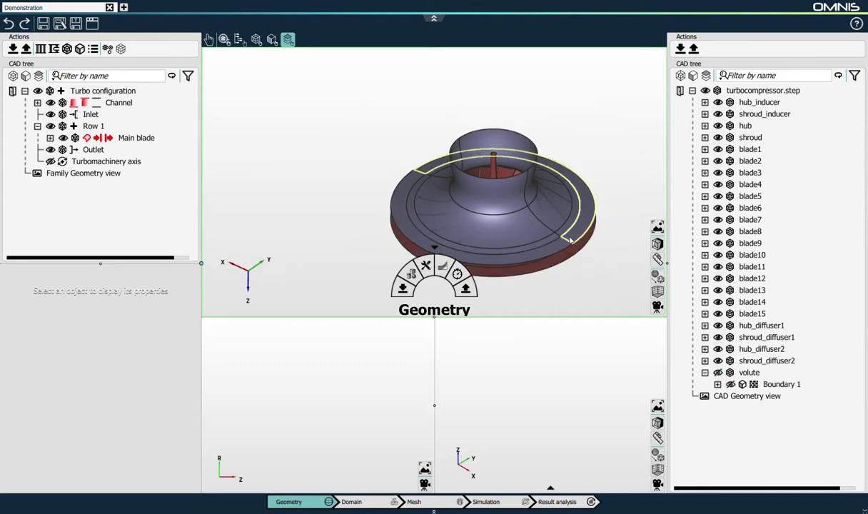
click(539, 225)
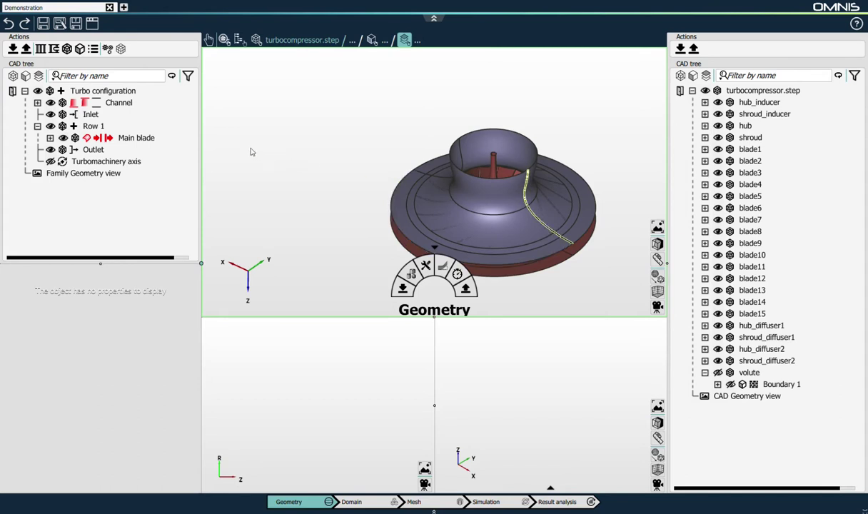
click(84, 108)
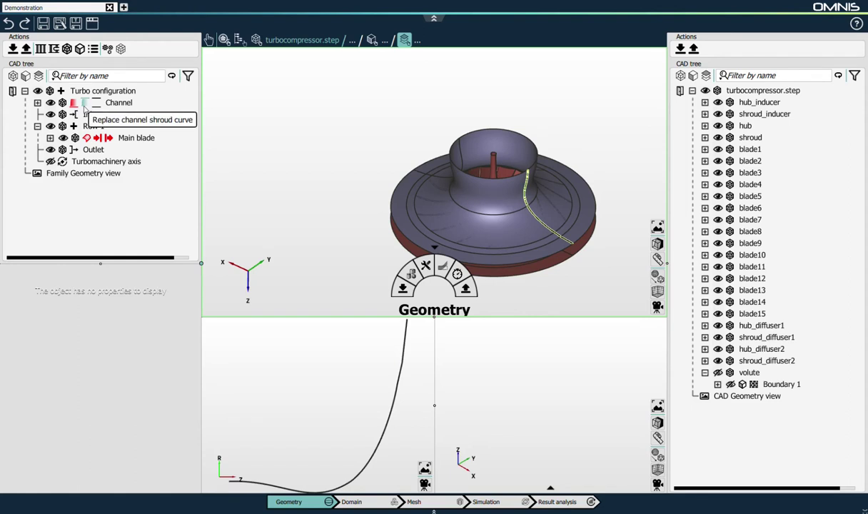
- Hide the shroud surfaces and assign the hub's meridional profile edges as the channel hub curve
click(372, 39)
click(524, 239)
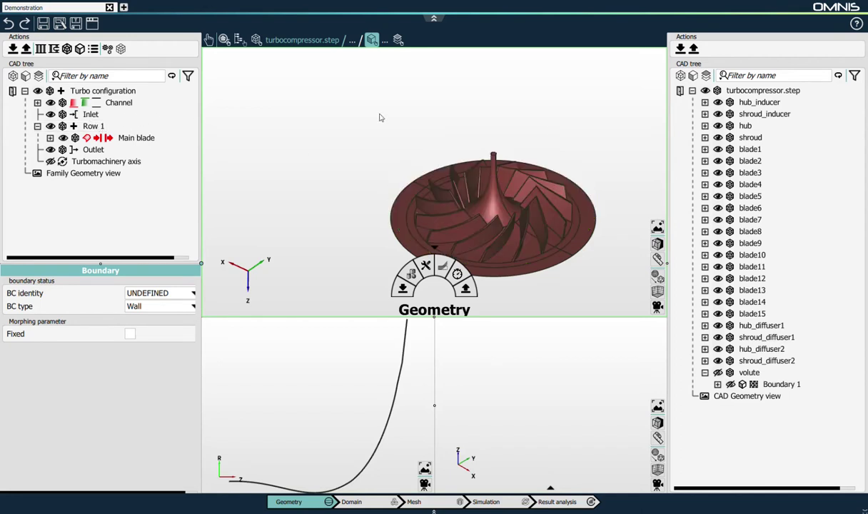
click(398, 40)
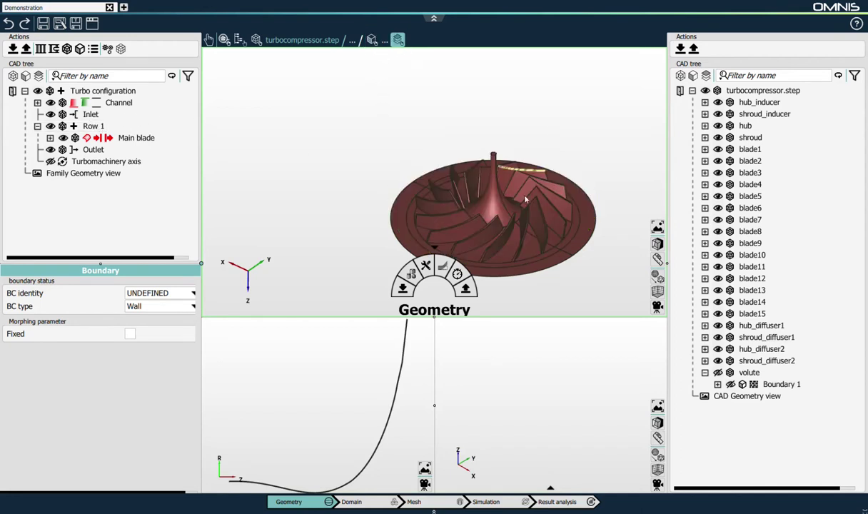
click(553, 246)
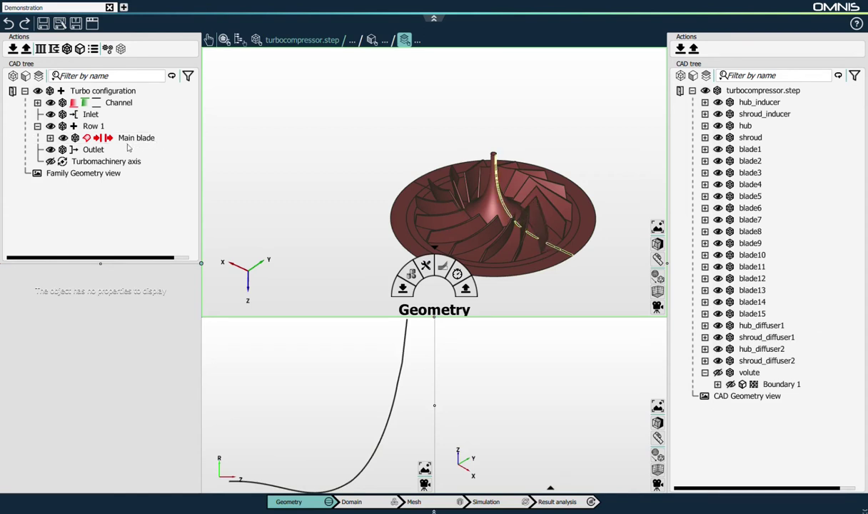
click(71, 106)
click(412, 285)
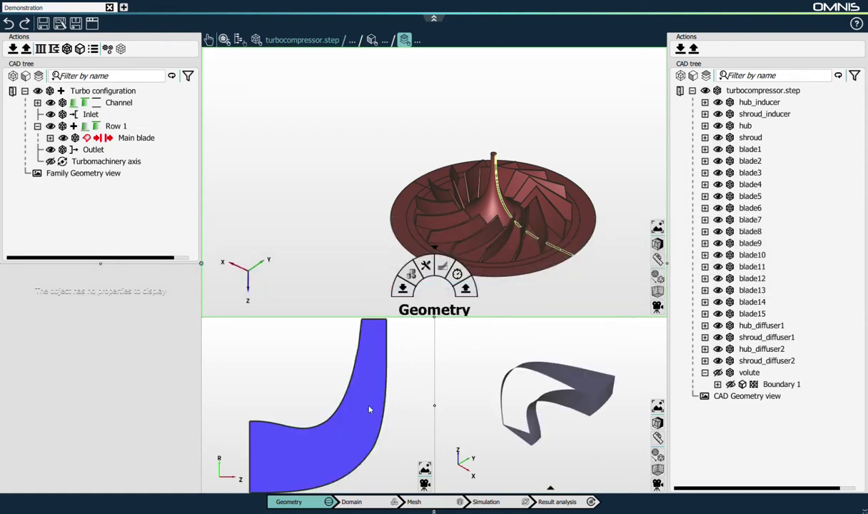
click(370, 321)
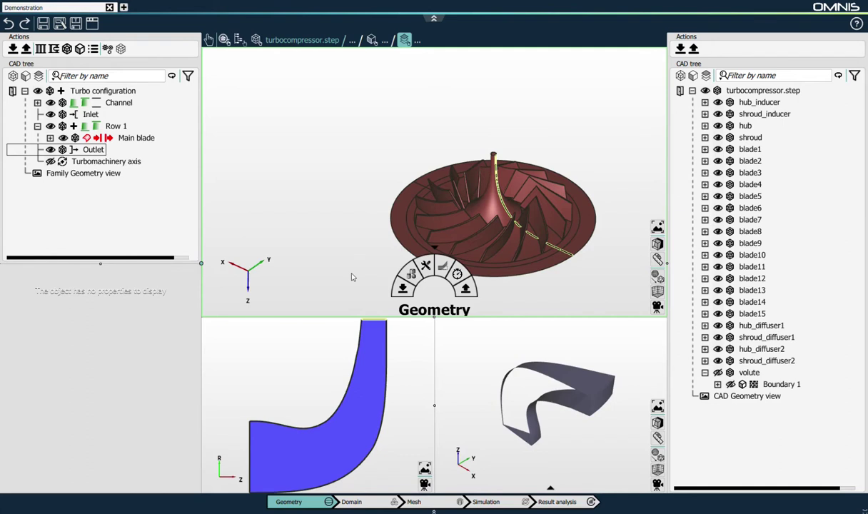
- Isolate blade1 in the 3D view and clear the selection
click(748, 150)
right_click(749, 150)
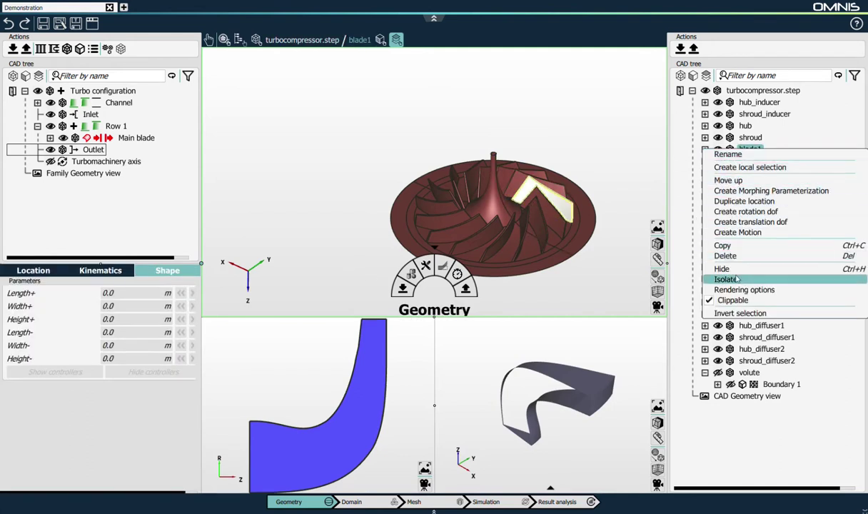
click(710, 267)
mouse_move(512, 217)
middle_down()
mouse_move(571, 200)
mouse_move(525, 159)
mouse_move(542, 188)
mouse_move(507, 203)
middle_up()
drag(430, 146, 478, 216)
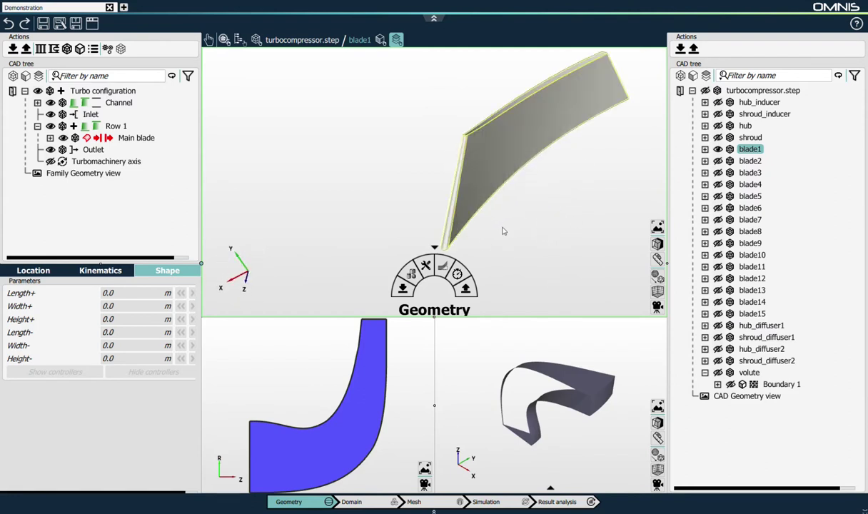
scroll(469, 210, up, 4)
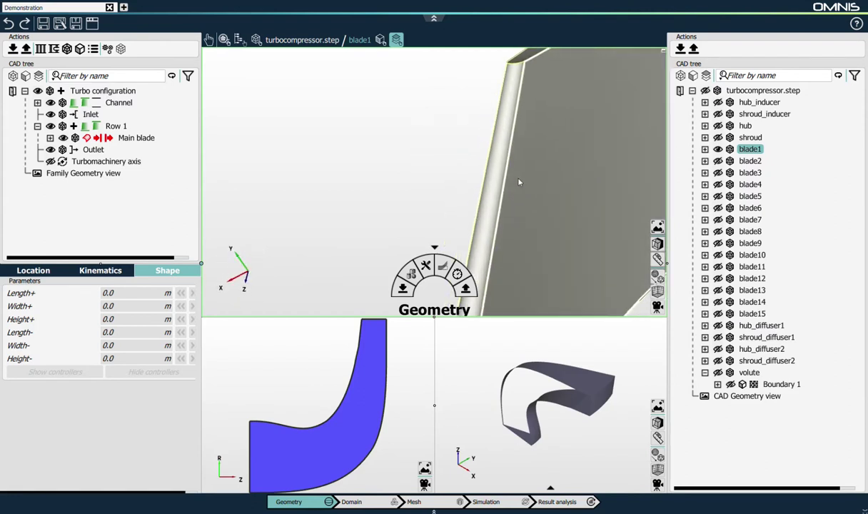
middle_drag(527, 215, 417, 155)
click(418, 155)
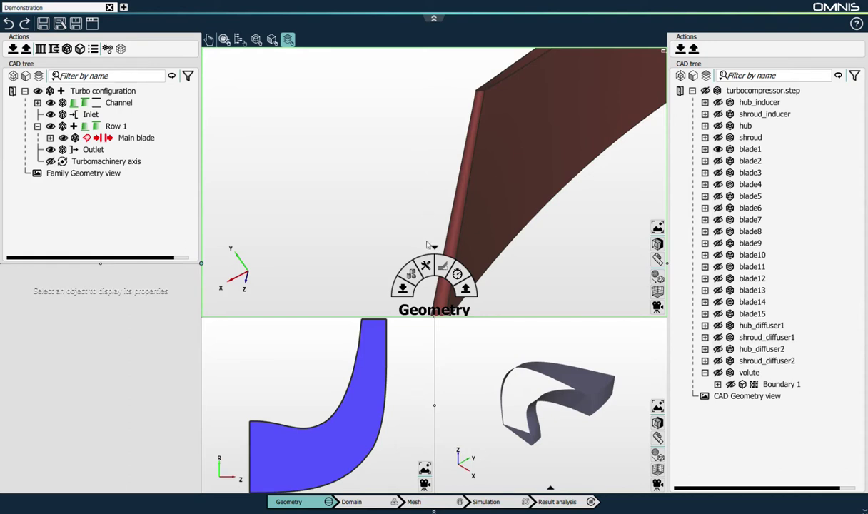
- Split the rounded leading-edge face of blade1 lengthwise along its middle
click(426, 266)
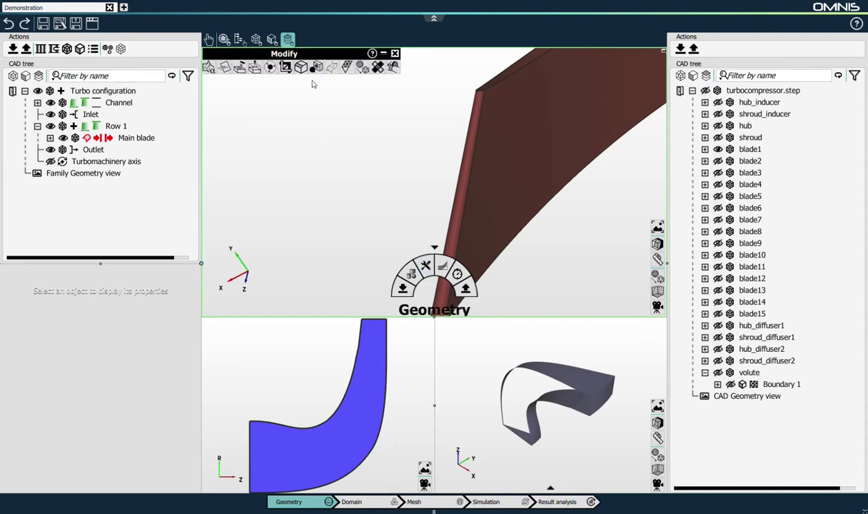
drag(283, 56, 304, 216)
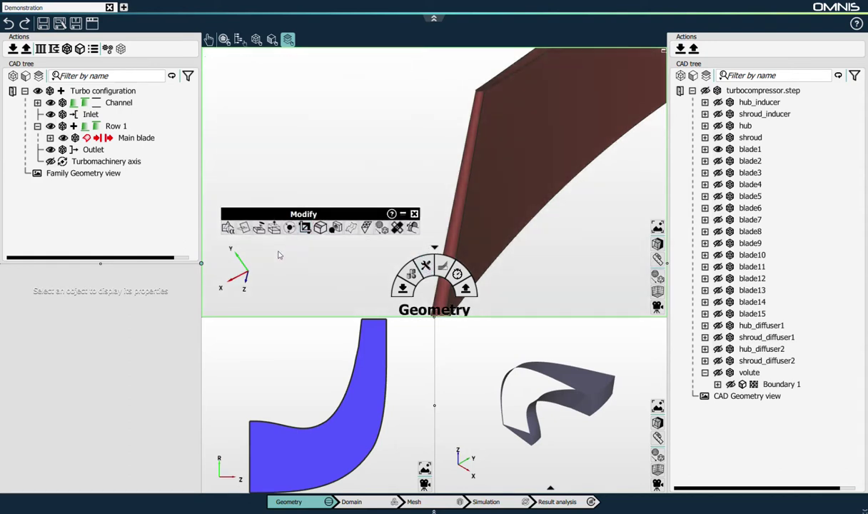
click(351, 228)
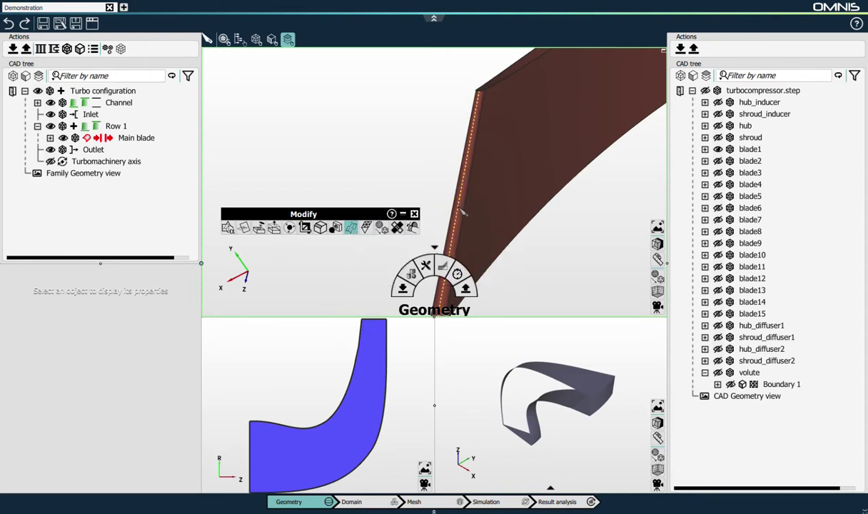
click(402, 213)
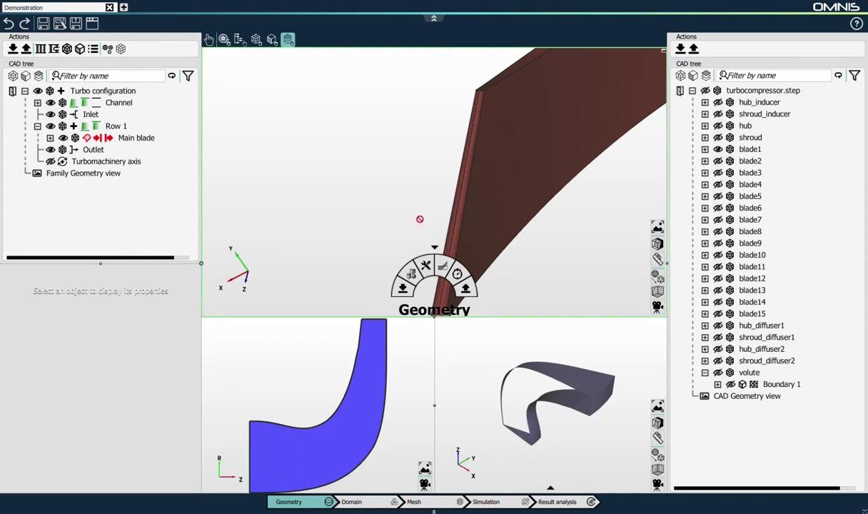
- Assign the split line as the main blade's leading edge and the edge at the opposite end as its trailing edge
click(427, 227)
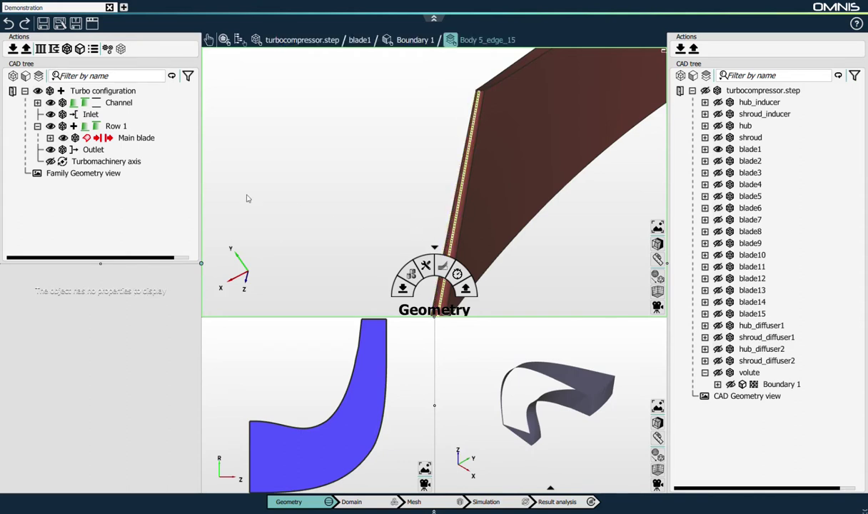
middle_drag(393, 187, 612, 92)
click(580, 77)
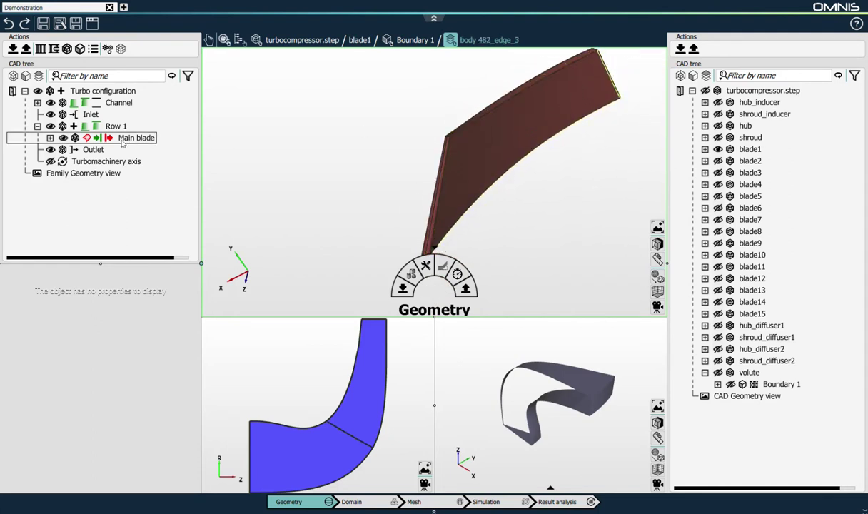
- Select the surfaces on both sides of blade1, including the split leading-edge faces, and assign them as the main blade geometry
click(480, 180)
scroll(418, 234, up, 5)
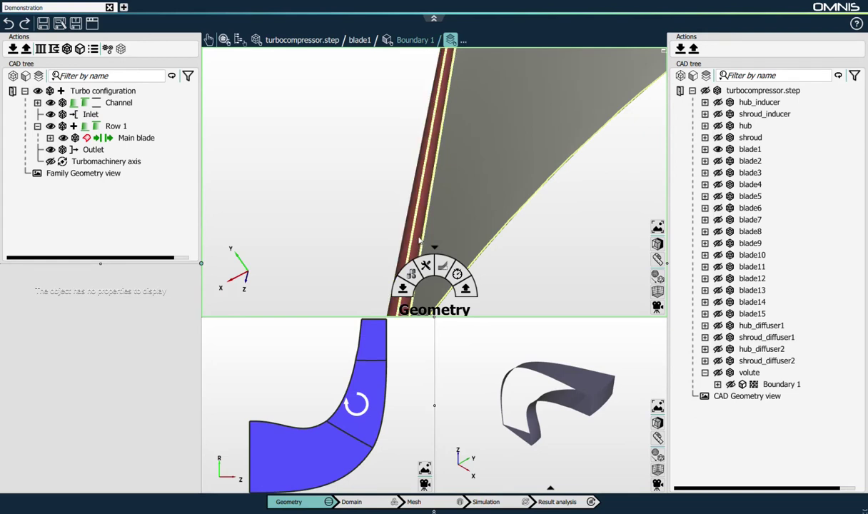
click(435, 234)
middle_drag(435, 234, 480, 236)
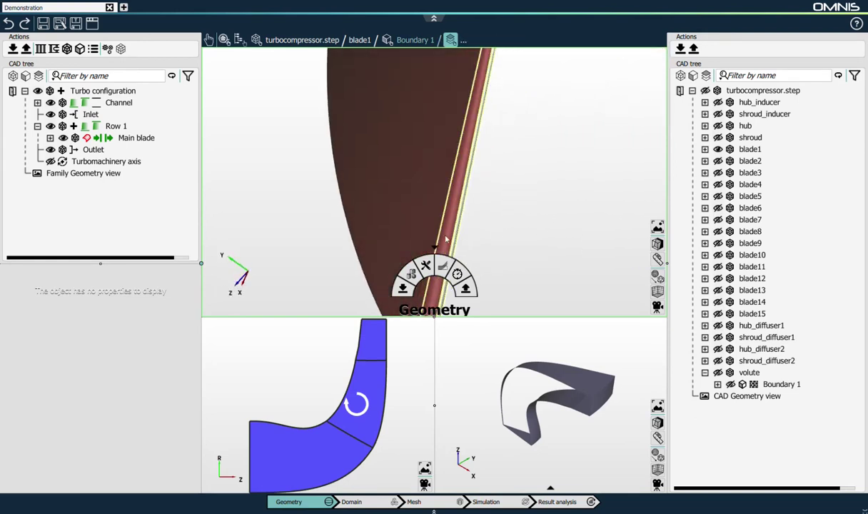
middle_drag(421, 219, 300, 194)
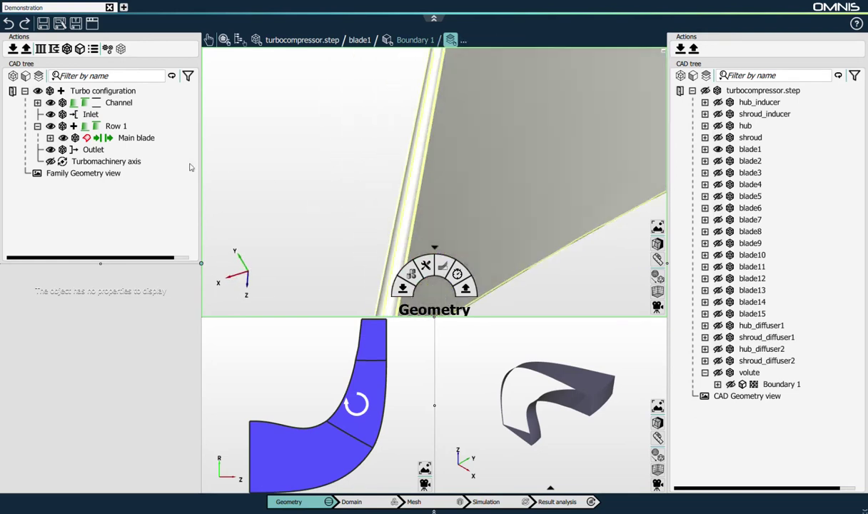
click(86, 138)
scroll(321, 208, down, 5)
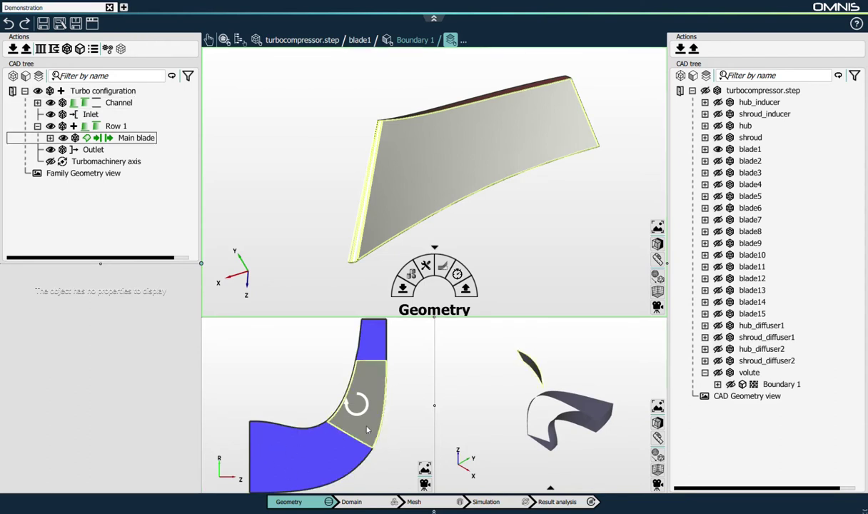
- Set the hub and shroud treatments of the main blade's Assembly design 1 to Expand and apply the blade treatment
click(389, 386)
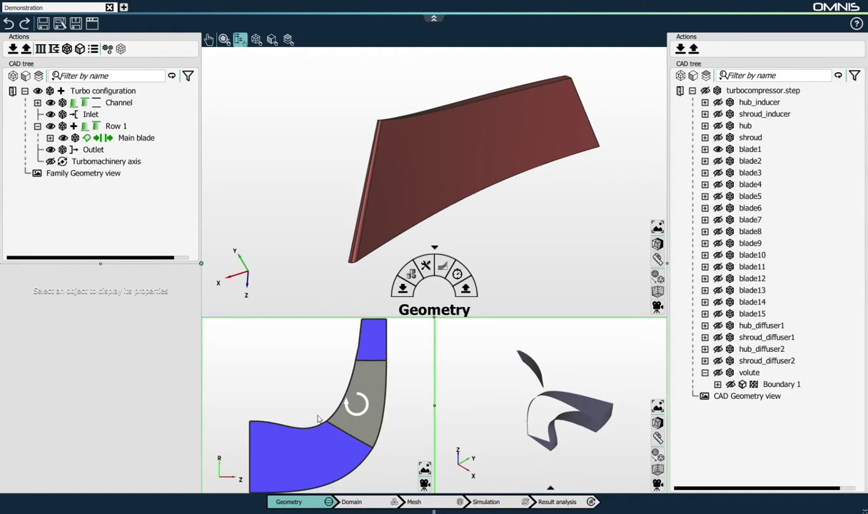
click(337, 429)
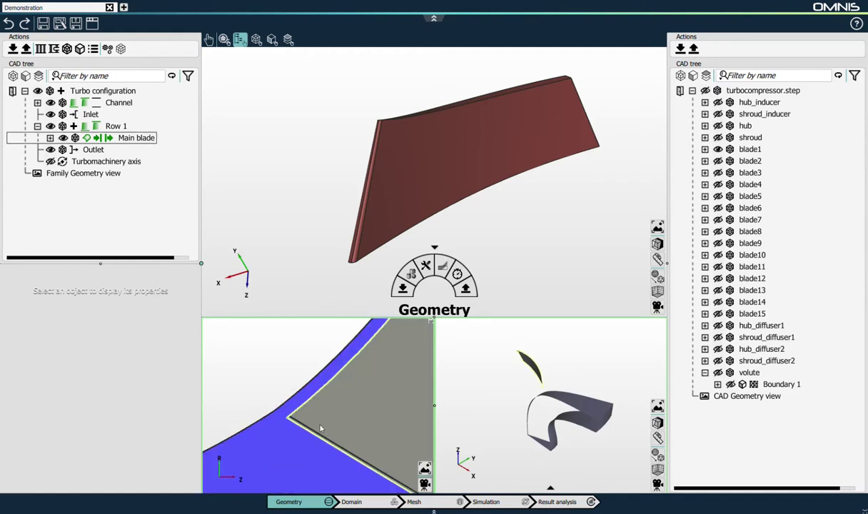
click(321, 428)
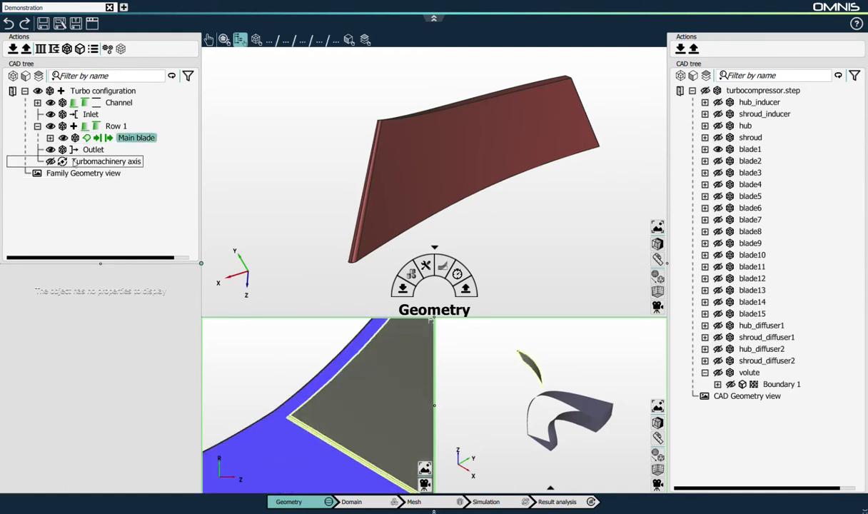
click(50, 138)
click(126, 149)
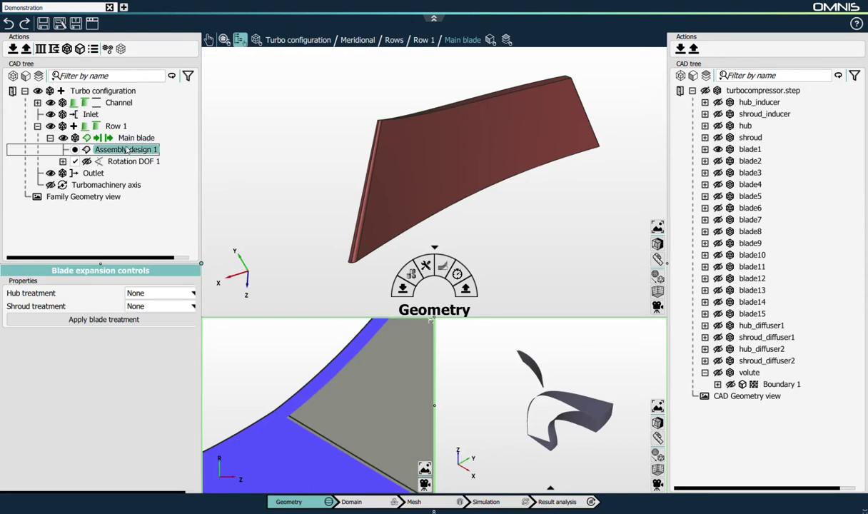
click(141, 292)
click(146, 321)
click(161, 306)
click(143, 329)
drag(206, 343, 218, 347)
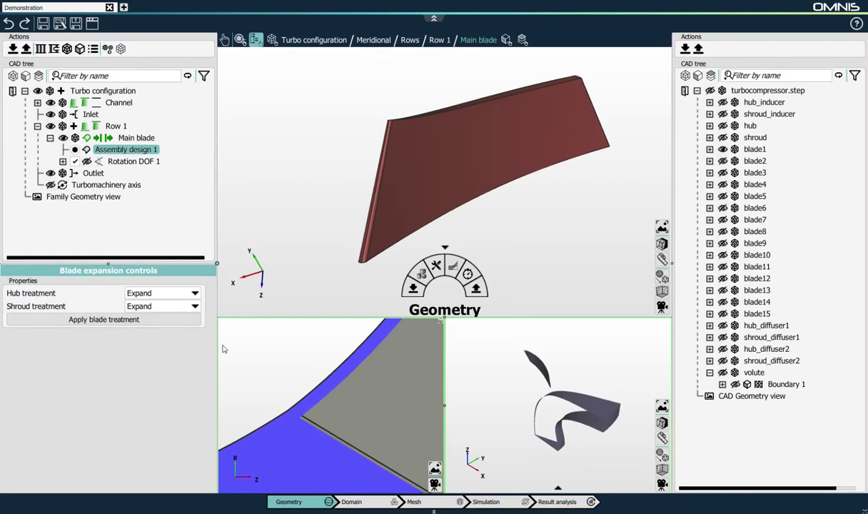
click(168, 320)
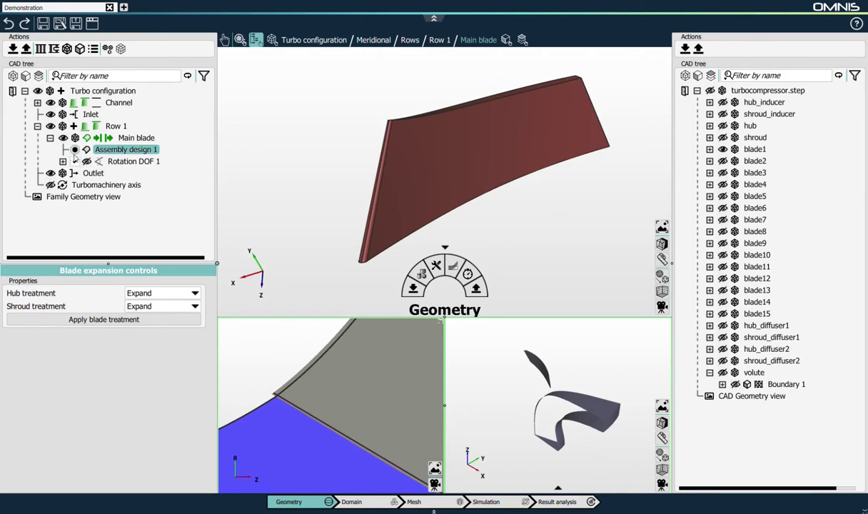
- Configure Row 1 as a centrifugal impeller with a periodicity of 15 and enable its tip gap
click(117, 126)
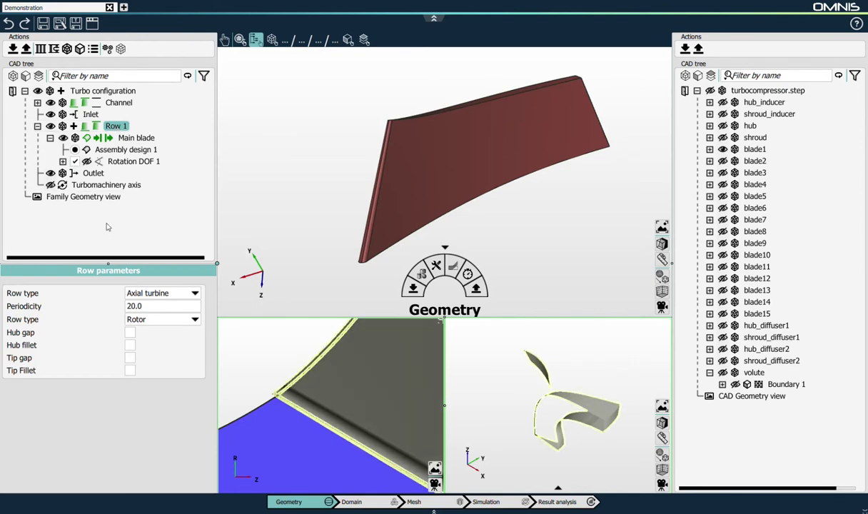
click(147, 291)
scroll(164, 330, down, 2)
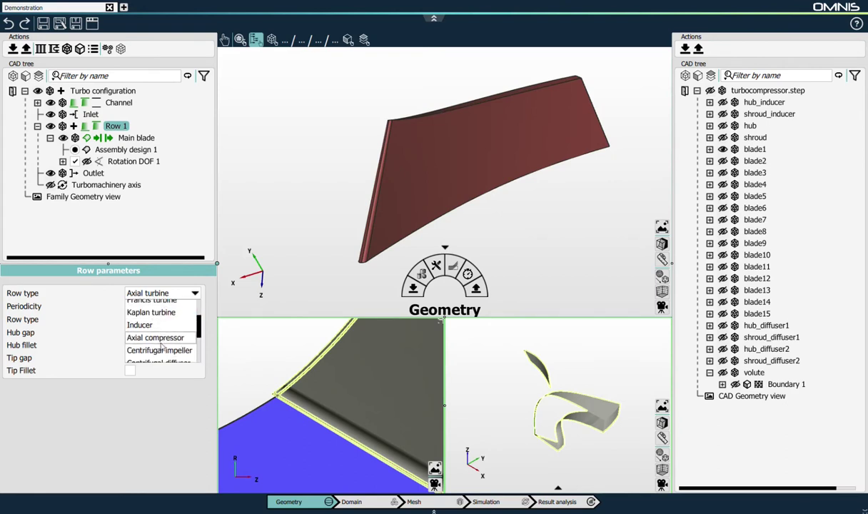
click(145, 333)
double_click(146, 307)
text(15)
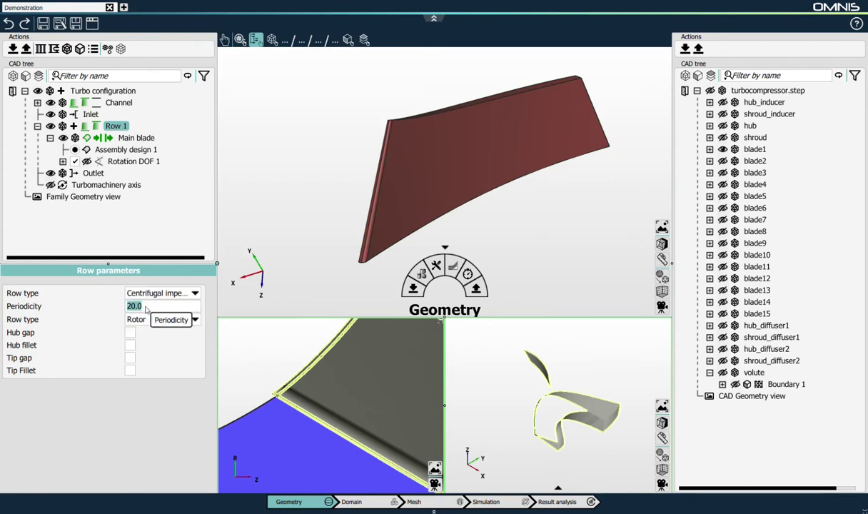
key(Return)
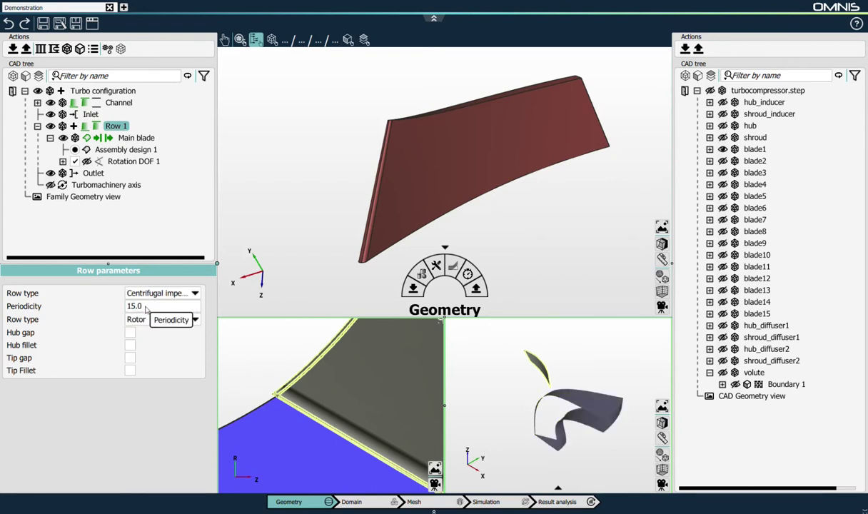
click(130, 357)
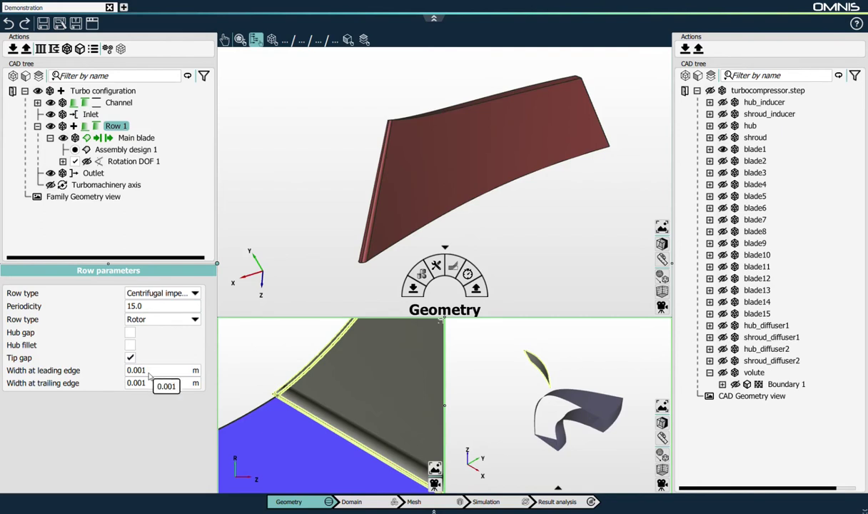
- Create a new assembly alongside the turbo configuration and name it Volute
click(102, 91)
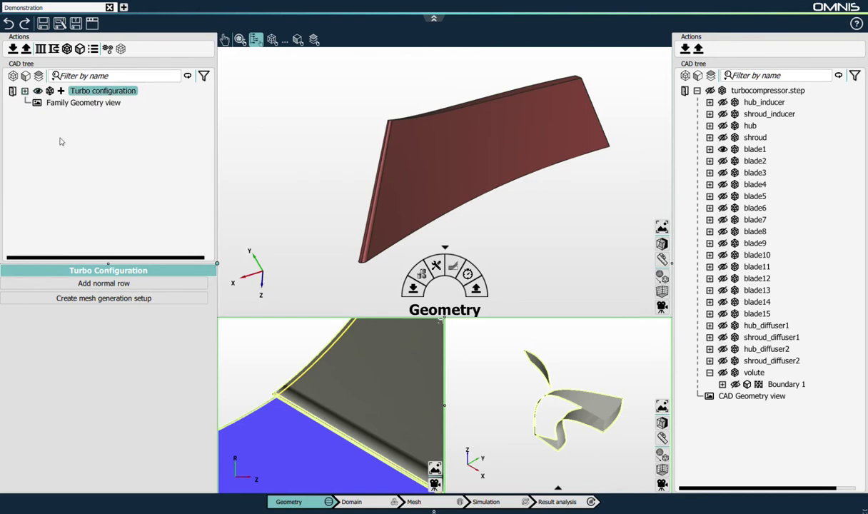
click(234, 156)
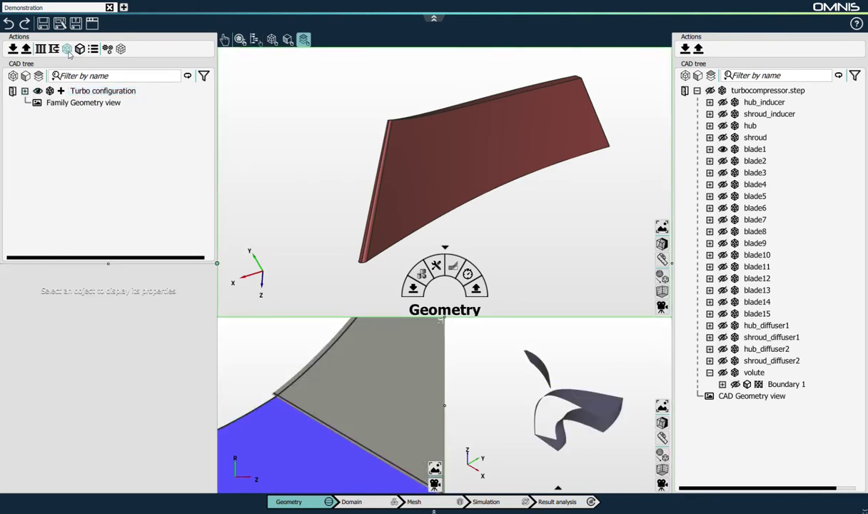
click(67, 50)
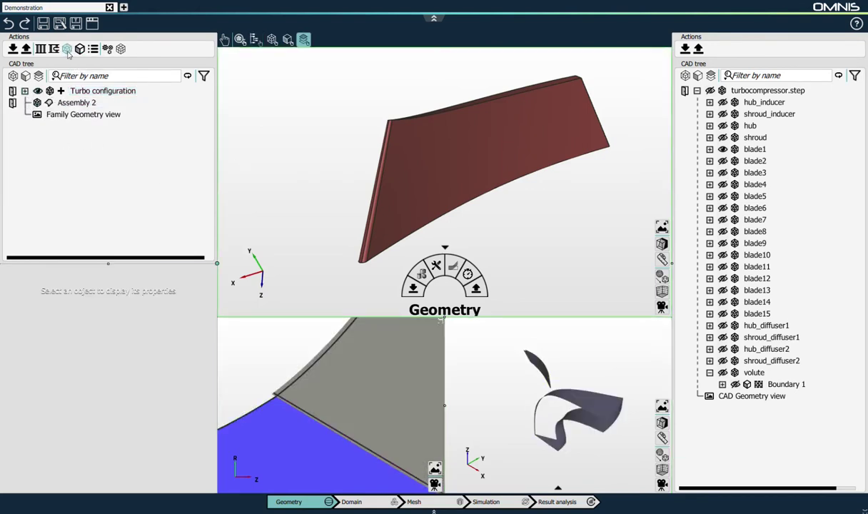
click(69, 104)
text(Volute)
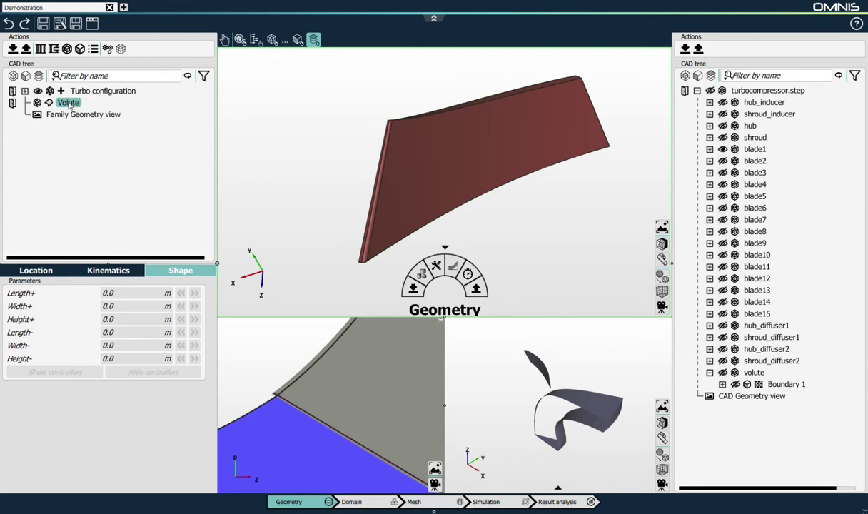
key(Return)
- Add three boundaries to the Volute assembly and name them Rotor-stator, Walls and Outlet
click(80, 48)
click(80, 48)
click(80, 49)
double_click(95, 116)
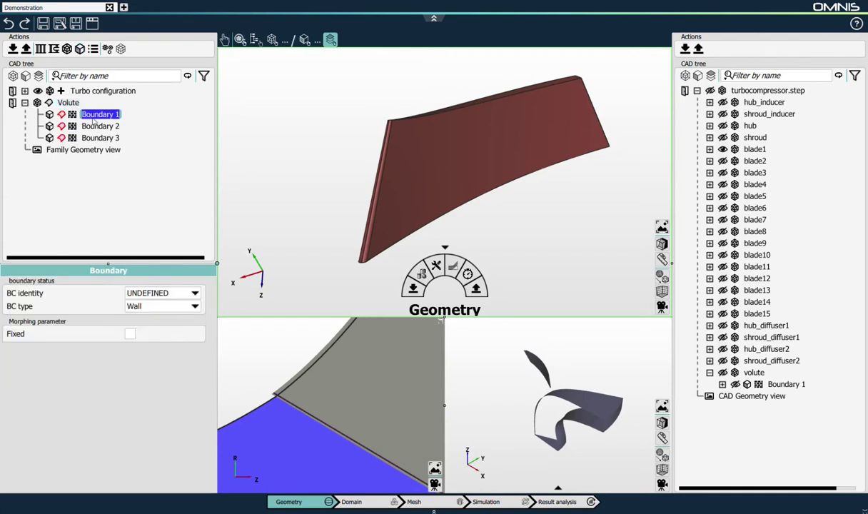
text(Rotor-stator)
double_click(101, 126)
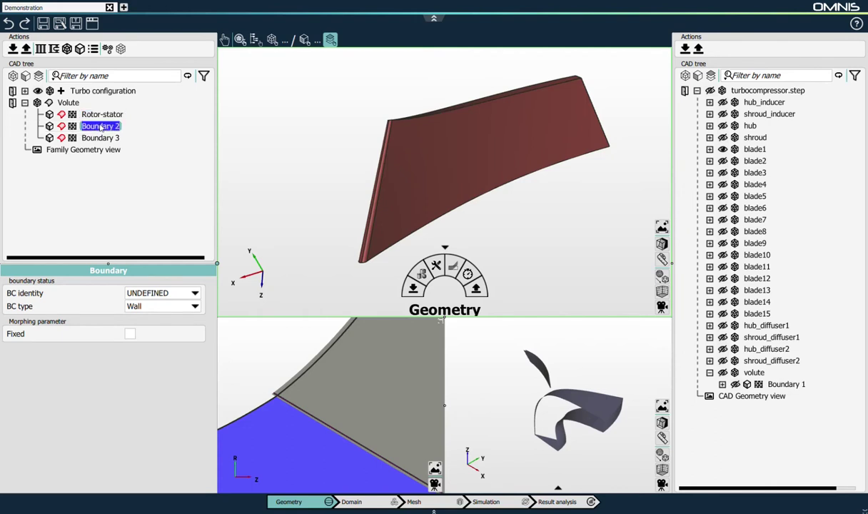
text(Walls)
key(Return)
double_click(101, 138)
text(Outlet)
key(Return)
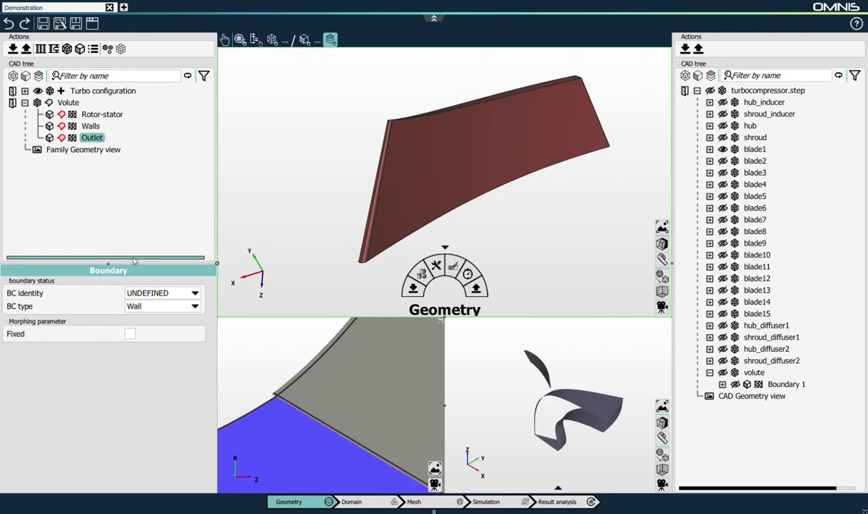
- Set the BC type of the Outlet boundary to Outlet and of the Rotor-stator boundary to Rotor-Stator
click(143, 306)
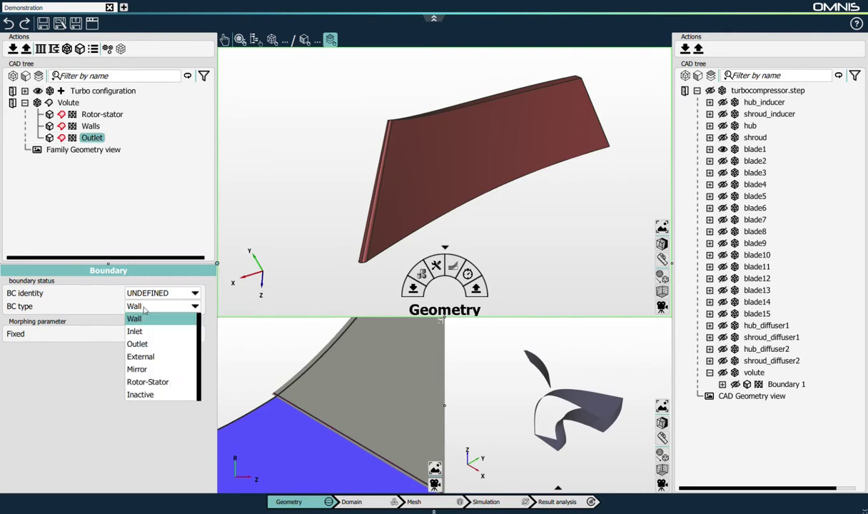
click(138, 343)
click(102, 114)
click(141, 304)
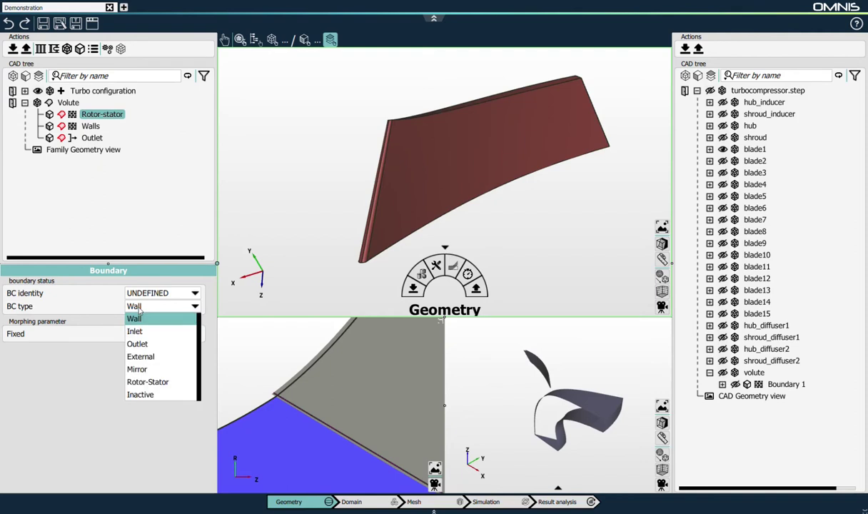
click(146, 382)
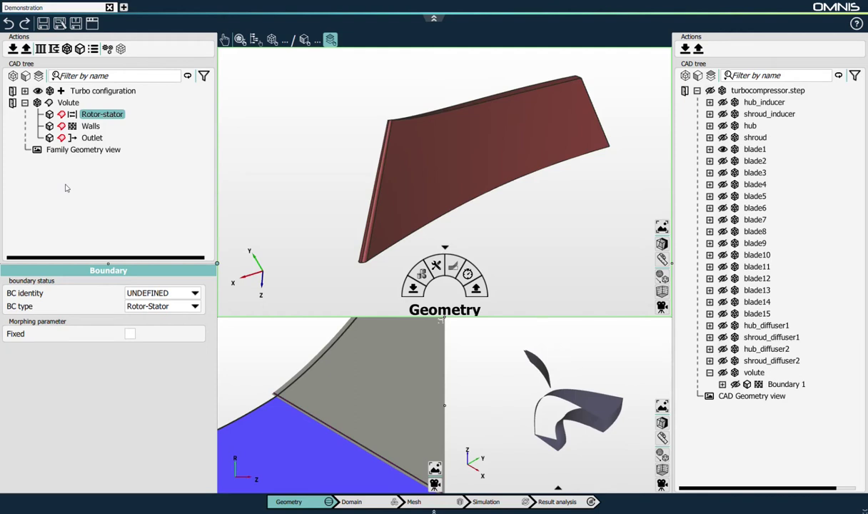
- Hide all turbocompressor CAD parts except the volute and show the 3D view full screen
click(711, 91)
click(710, 91)
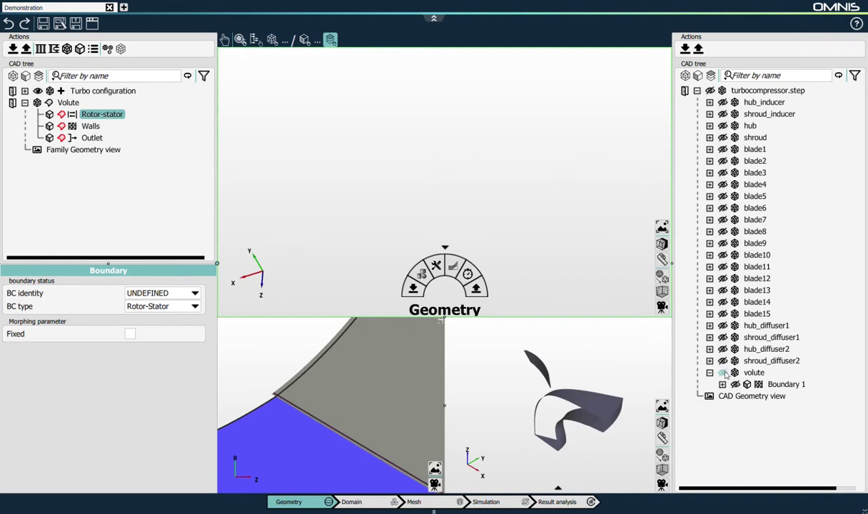
click(513, 265)
right_click(502, 252)
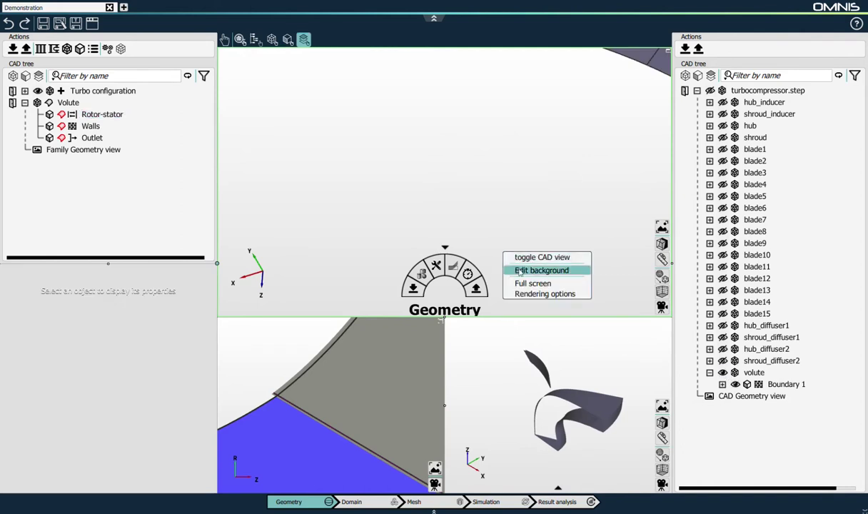
click(524, 283)
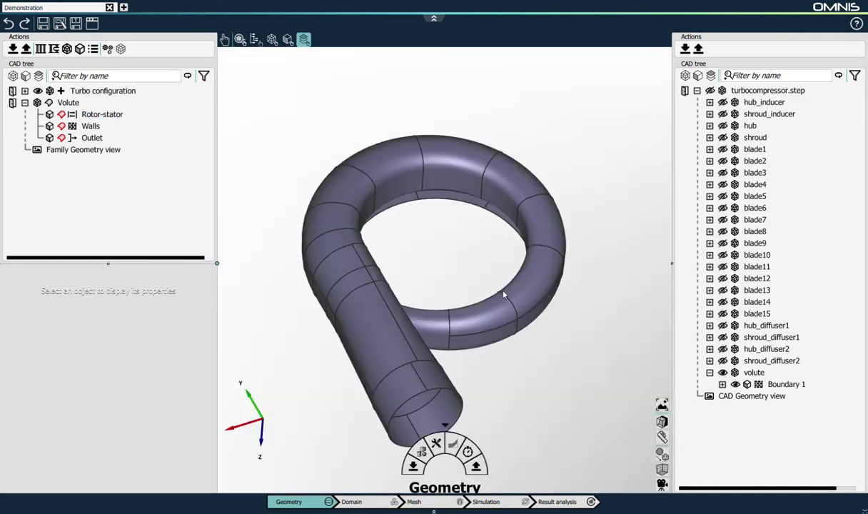
drag(523, 300, 465, 345)
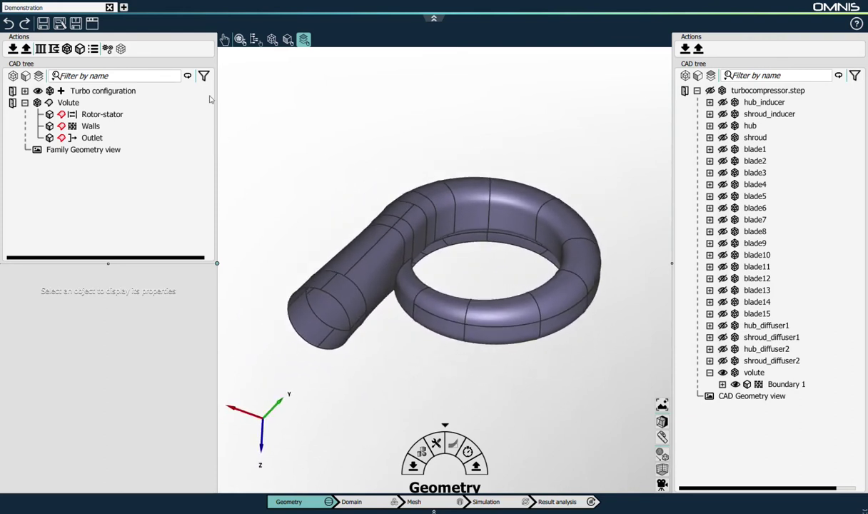
- Select all volute surfaces with a rectangular selection and assign them to the Walls boundary of the Volute assembly
click(37, 90)
click(223, 39)
click(194, 72)
drag(253, 138, 601, 378)
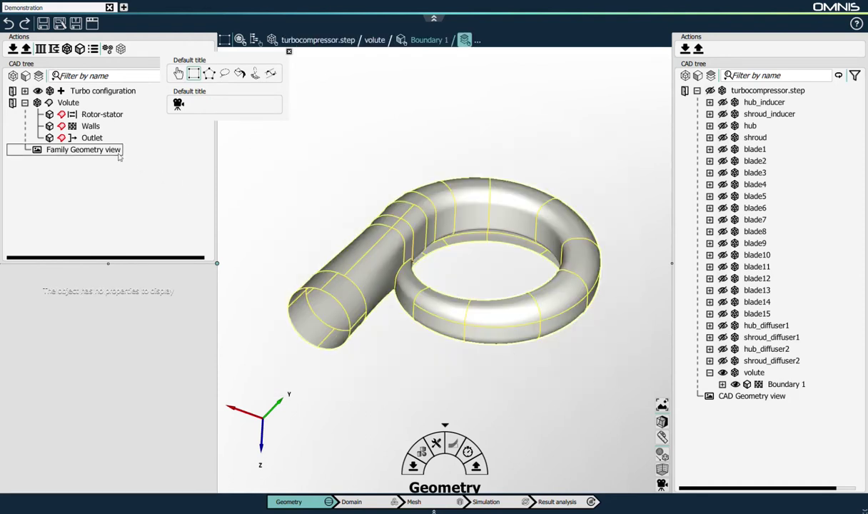
click(61, 127)
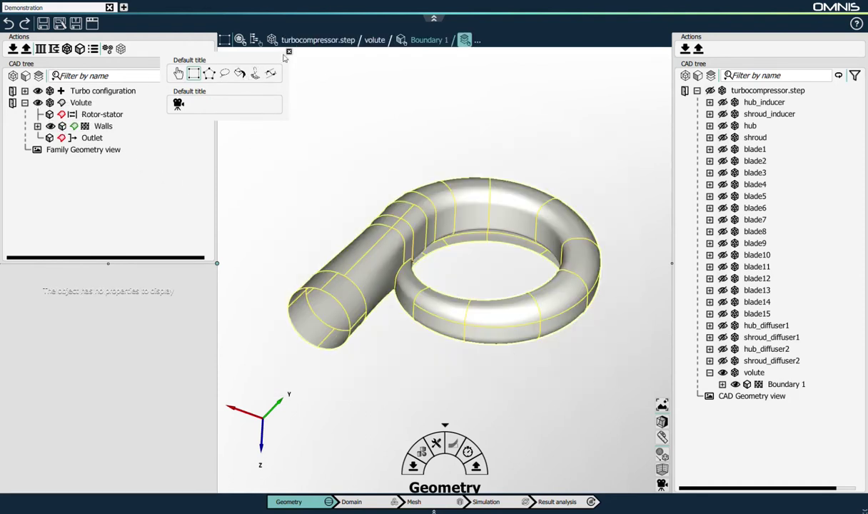
click(224, 40)
click(328, 126)
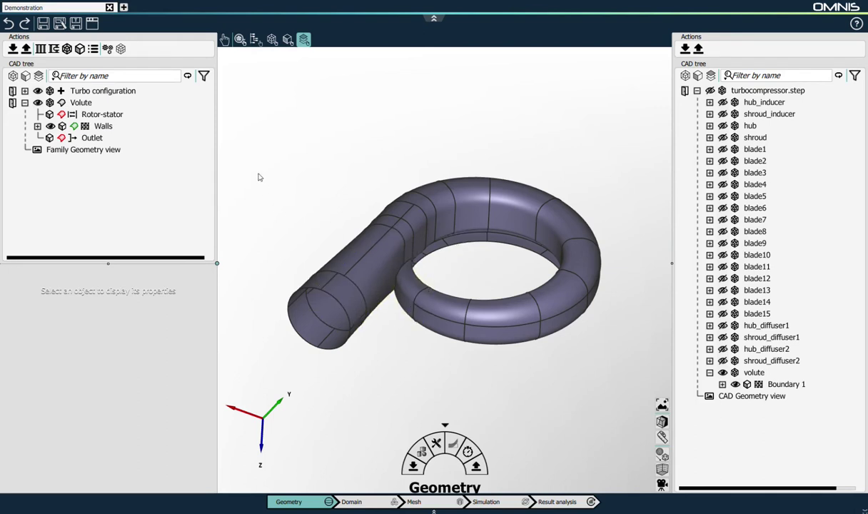
- Create a disc through three points on the rim of the volute's open pipe end to close it
click(422, 454)
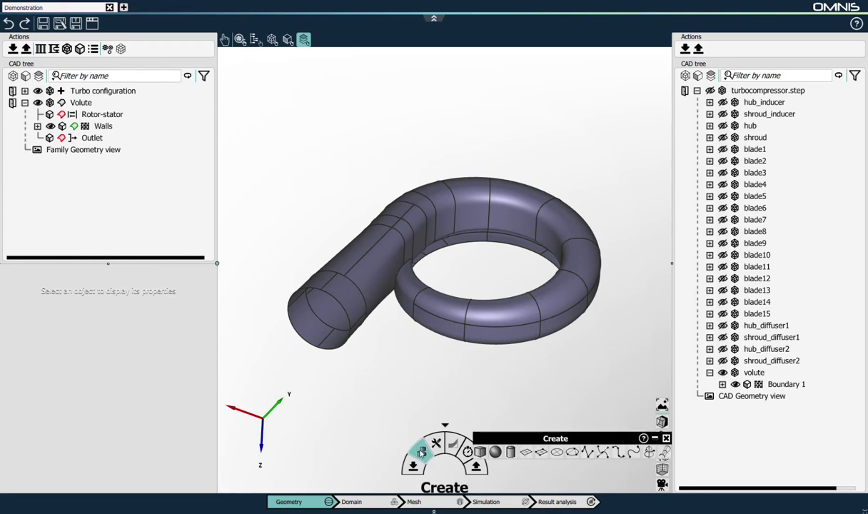
drag(543, 488, 405, 397)
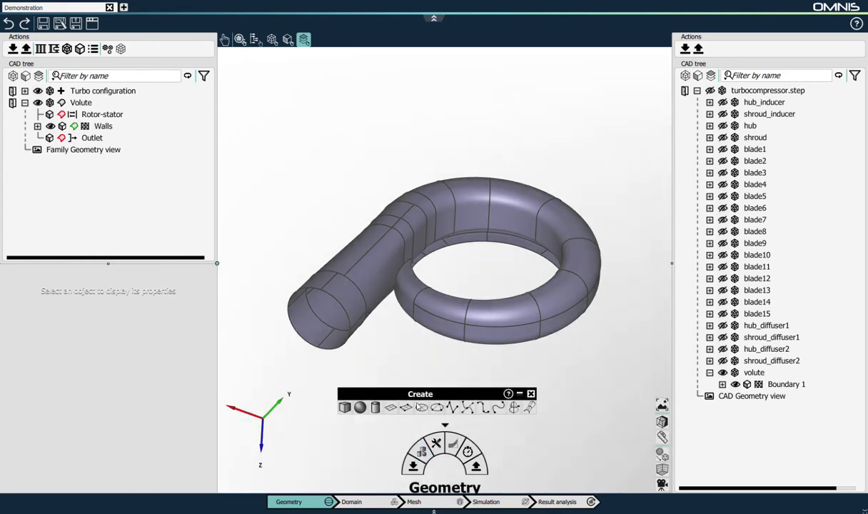
click(437, 407)
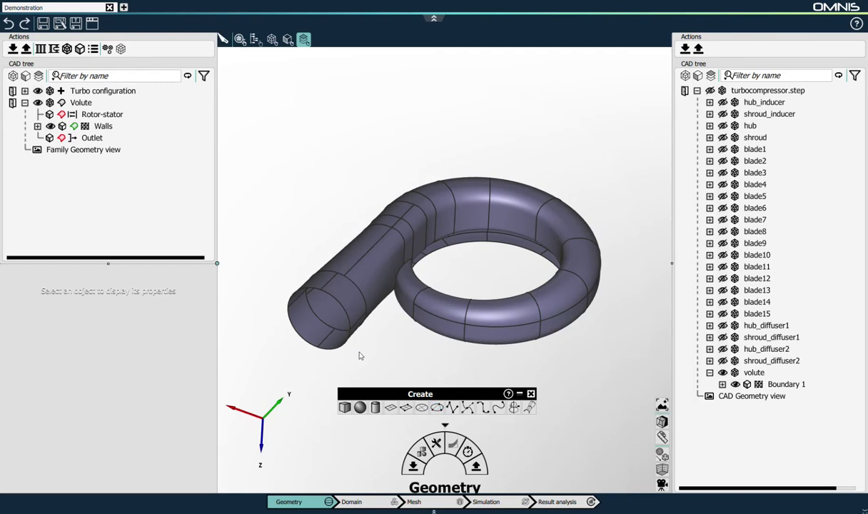
click(321, 291)
click(288, 309)
click(294, 319)
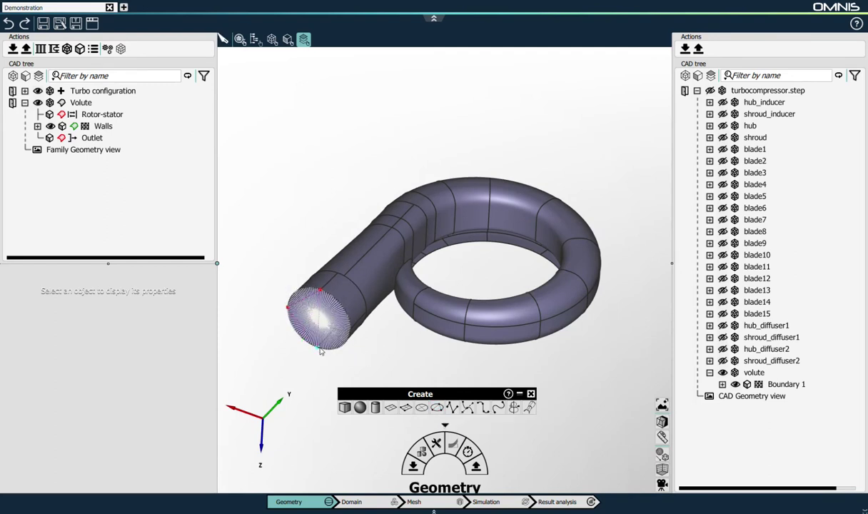
click(321, 350)
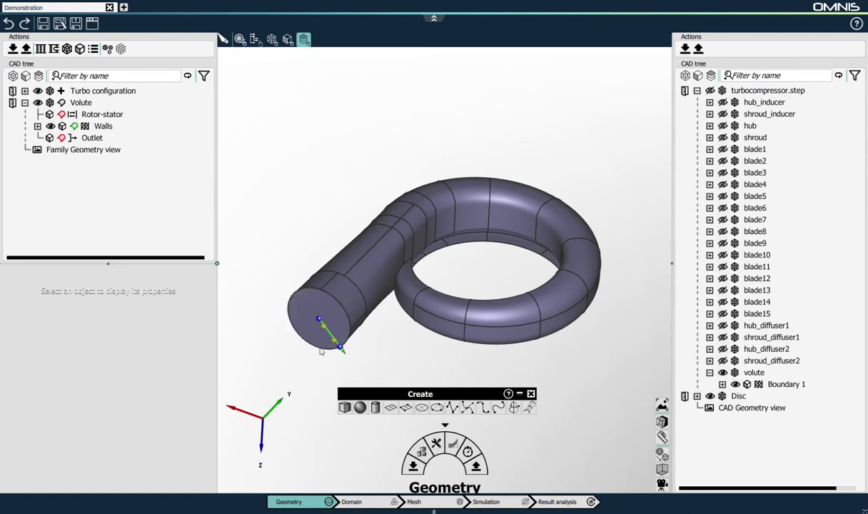
click(531, 394)
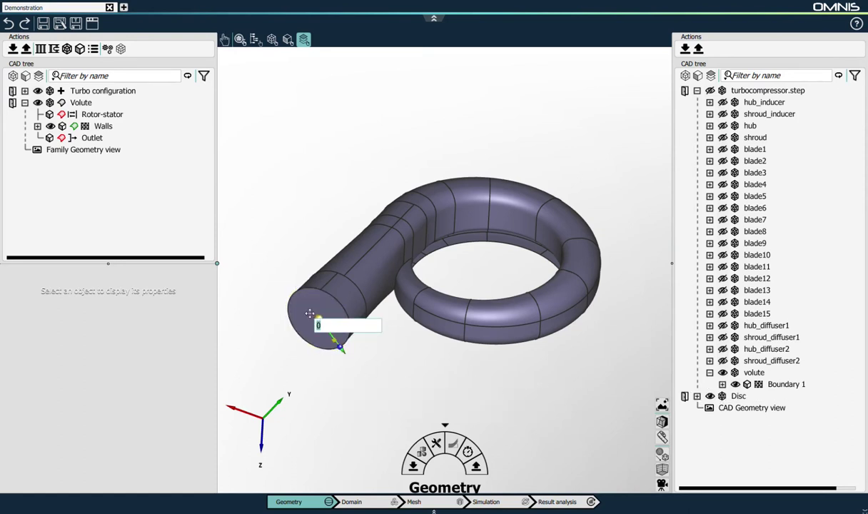
- Assign the disc surface to the Outlet boundary of the Volute assembly
click(309, 315)
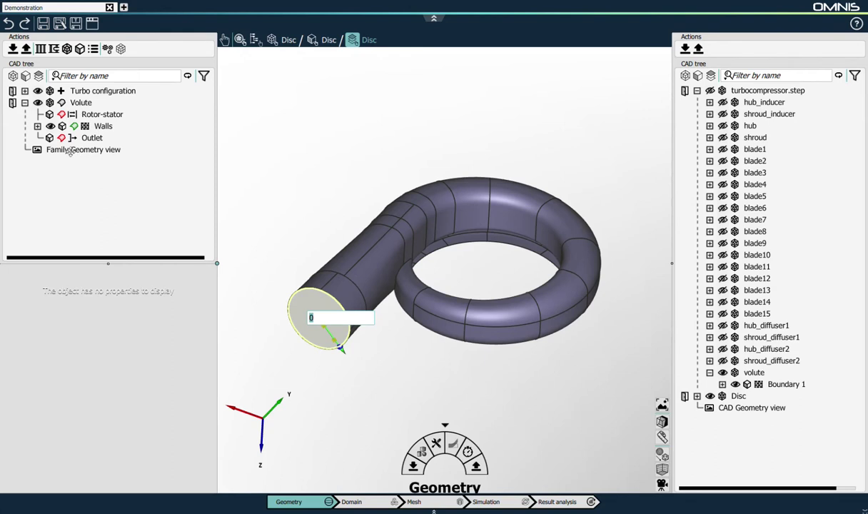
click(320, 195)
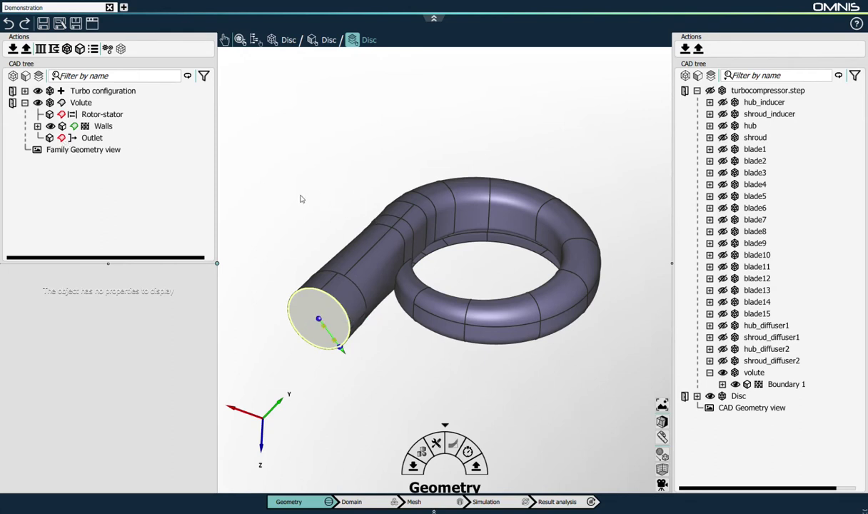
click(313, 159)
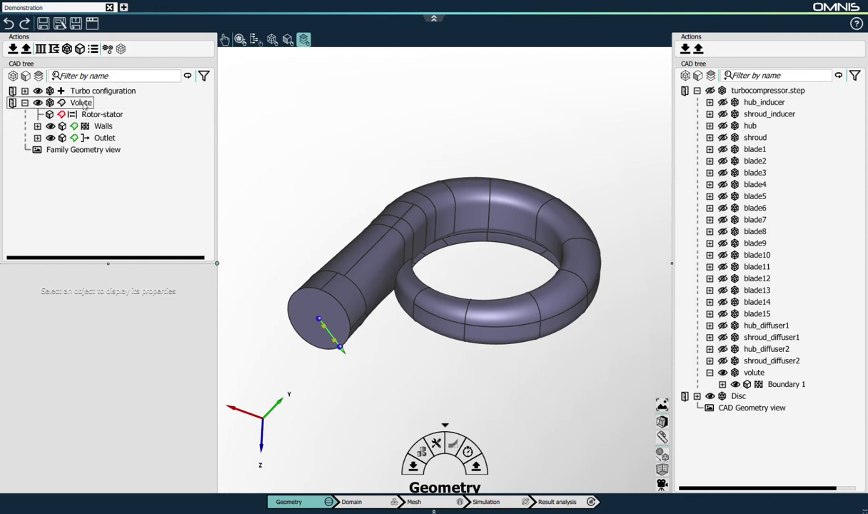
- Create a mesh setup for the Volute assembly and close that setup in the Mesh stage
click(83, 103)
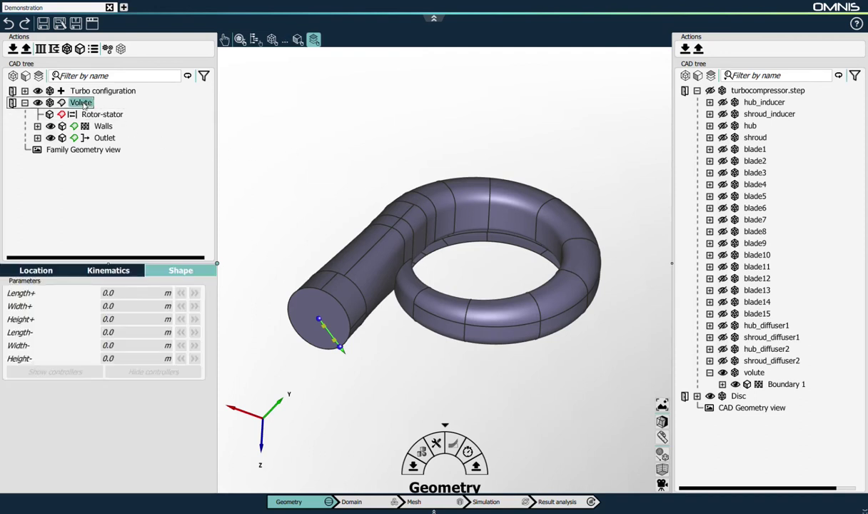
click(121, 50)
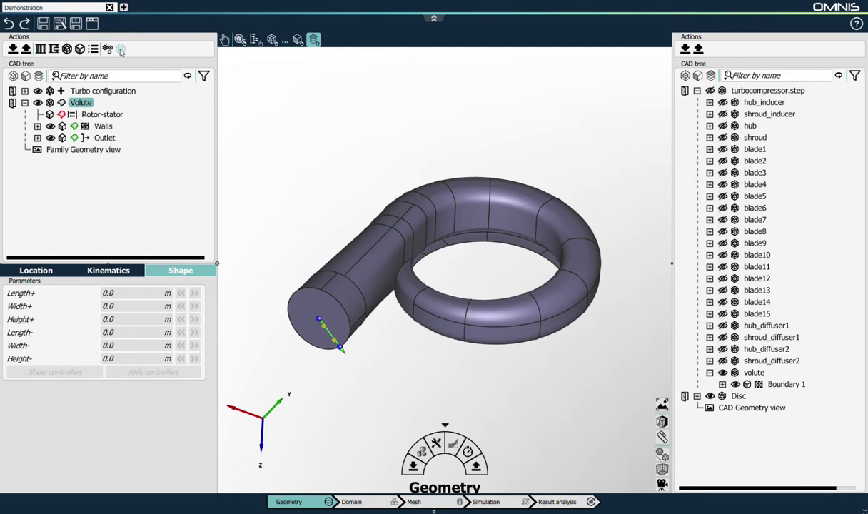
click(433, 502)
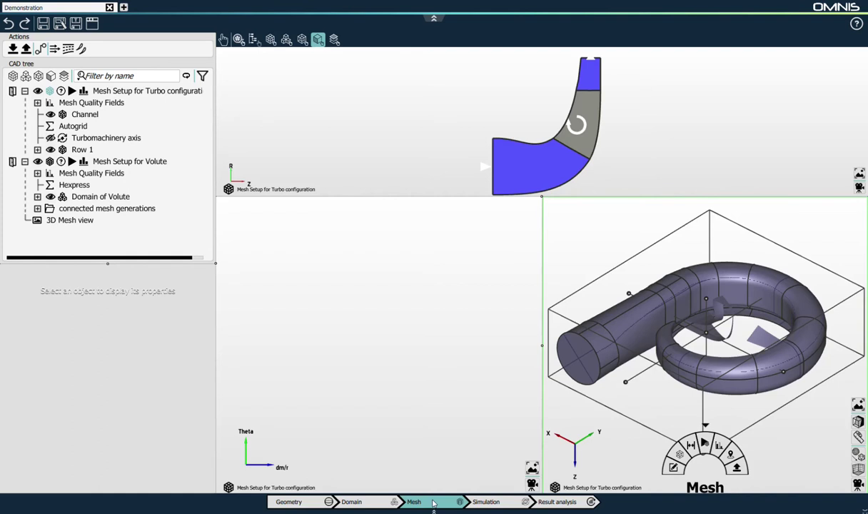
click(11, 162)
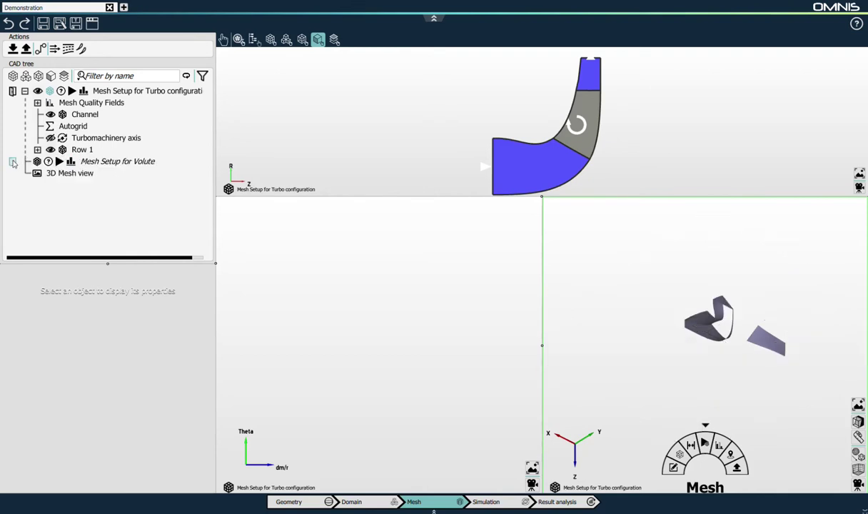
- Set Row 1's flow paths number to 45 and its grid refinement level to -9
click(82, 150)
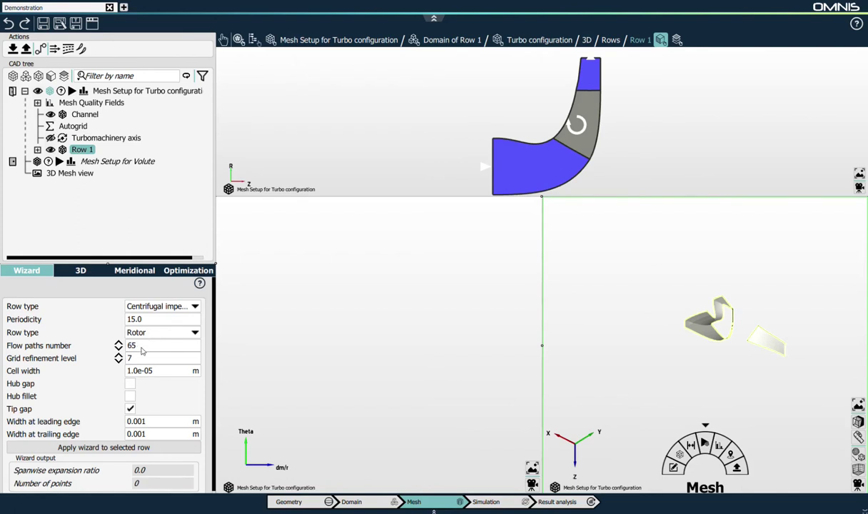
click(119, 348)
click(119, 349)
double_click(134, 362)
text(9)
- Set Row 1's cell width to 20 µm and apply the wizard to generate the blade-to-blade mesh
click(195, 370)
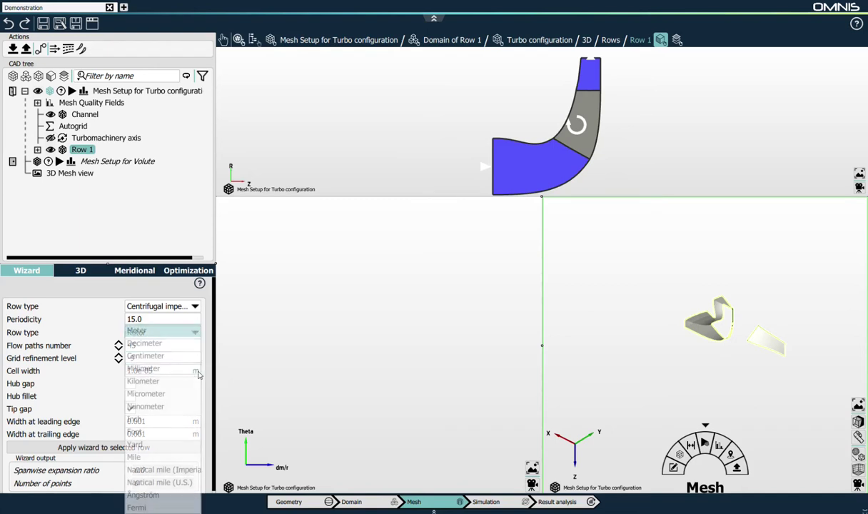
click(156, 396)
double_click(152, 370)
text(20)
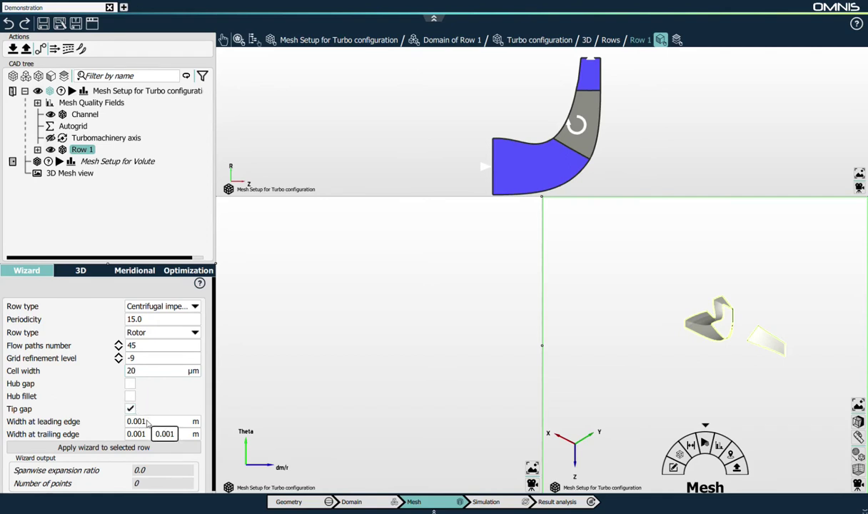
click(104, 447)
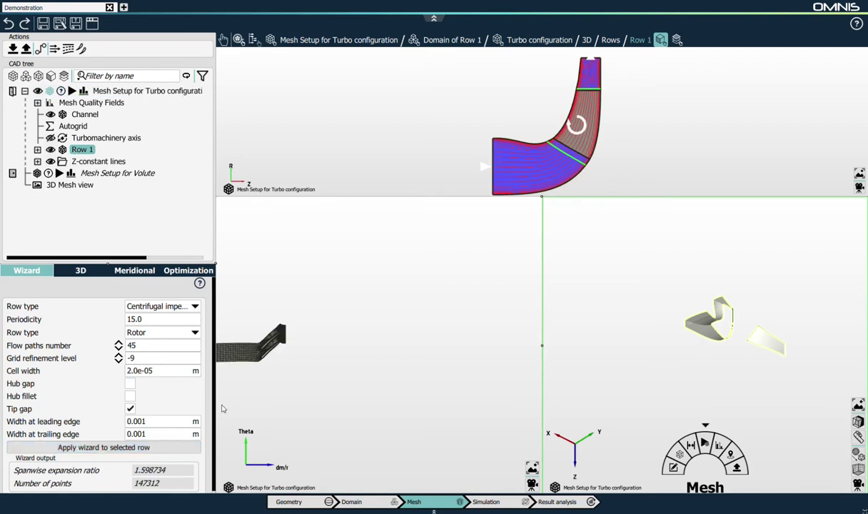
click(288, 393)
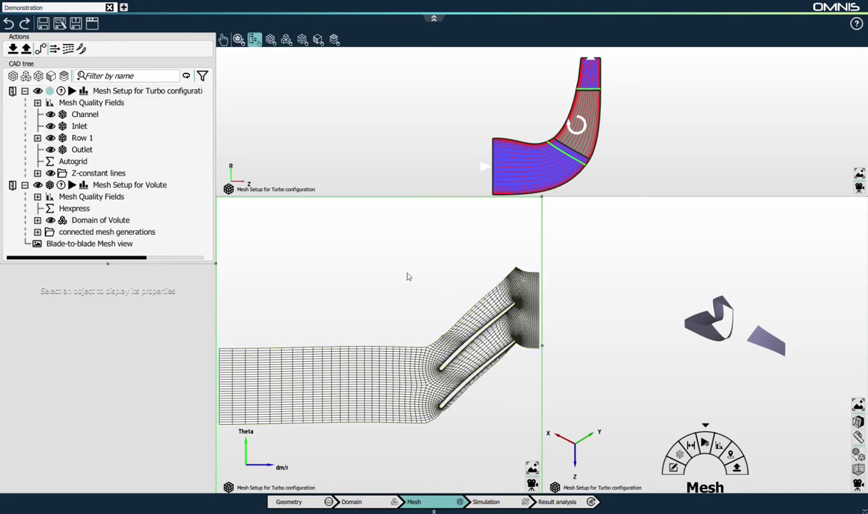
- Set the parallel resources for the Turbo configuration mesh setup to 4 cores
click(149, 92)
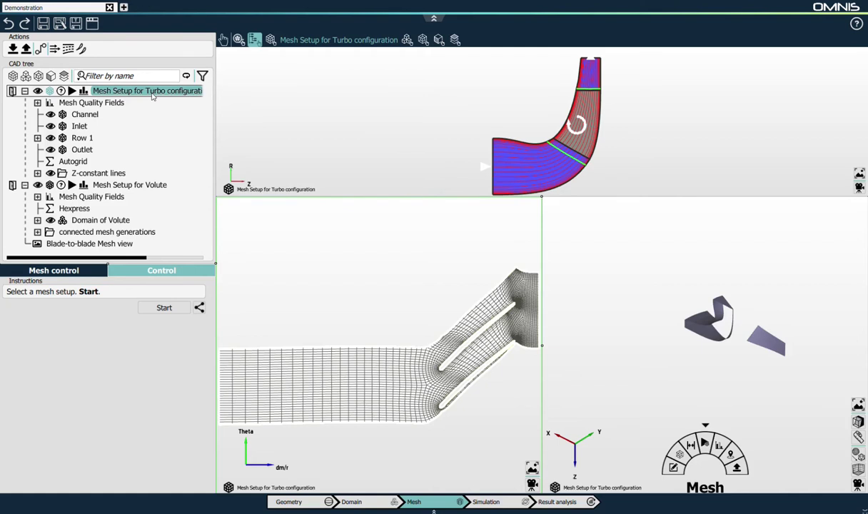
click(199, 307)
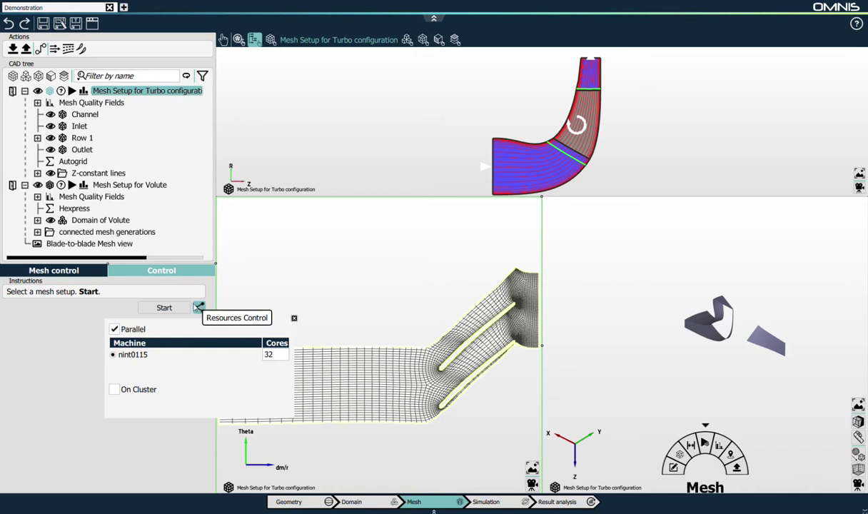
double_click(269, 354)
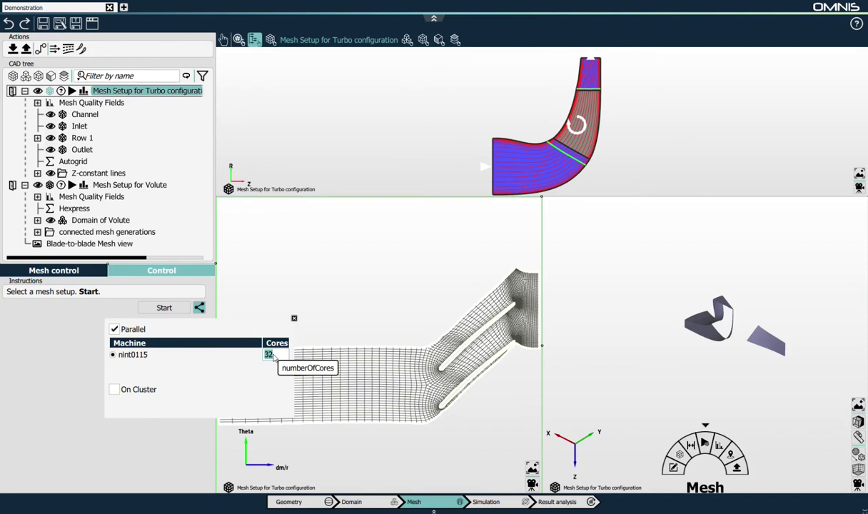
text(4)
key(Return)
click(277, 307)
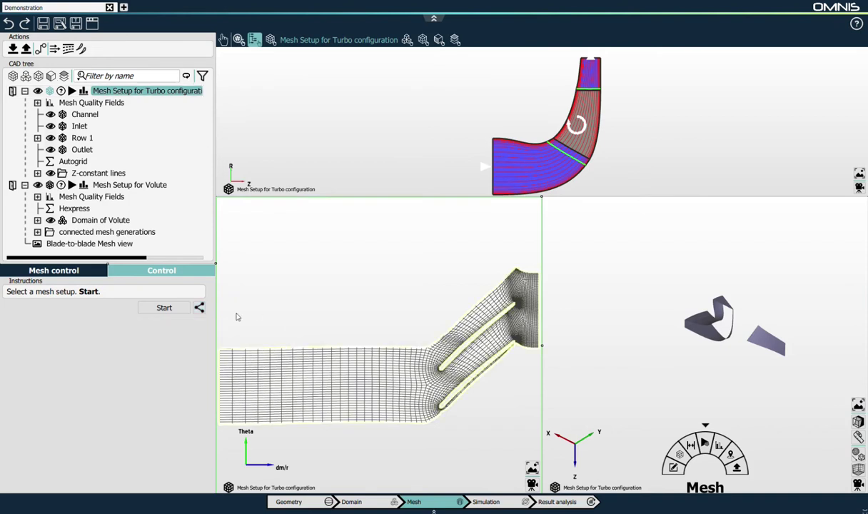
- Save the project and generate the mesh of the Turbo configuration setup
click(43, 23)
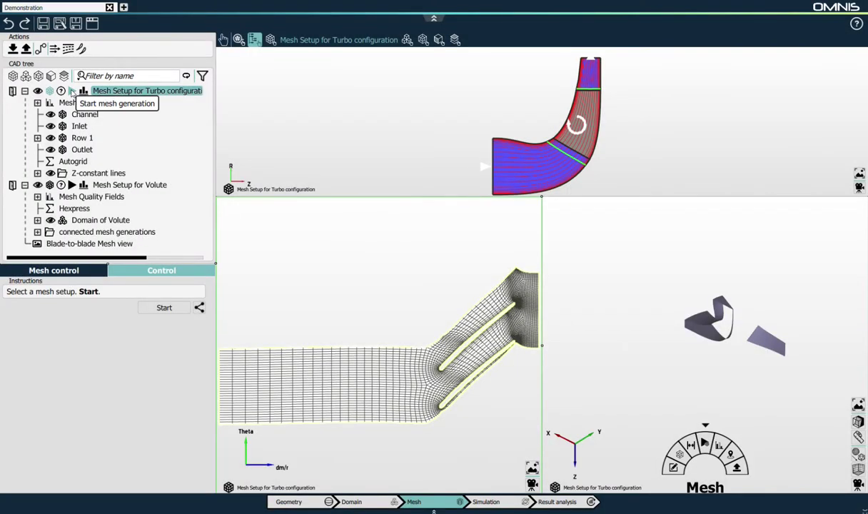
click(72, 91)
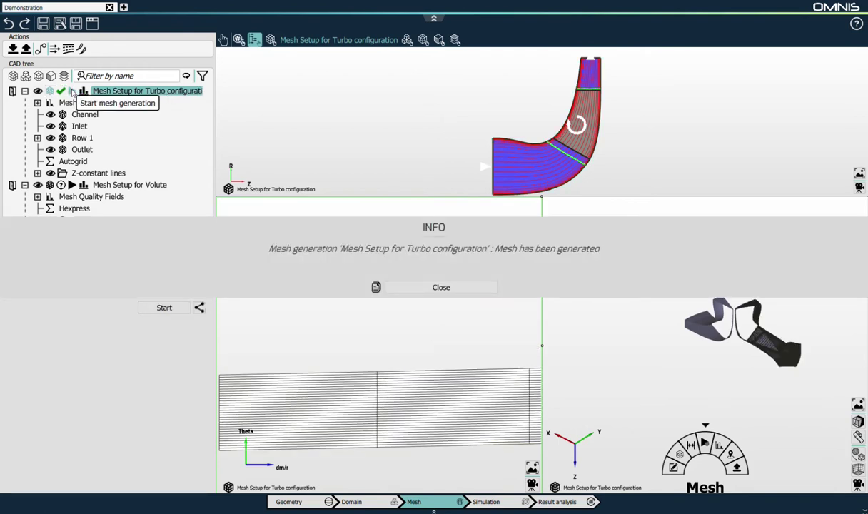
click(421, 286)
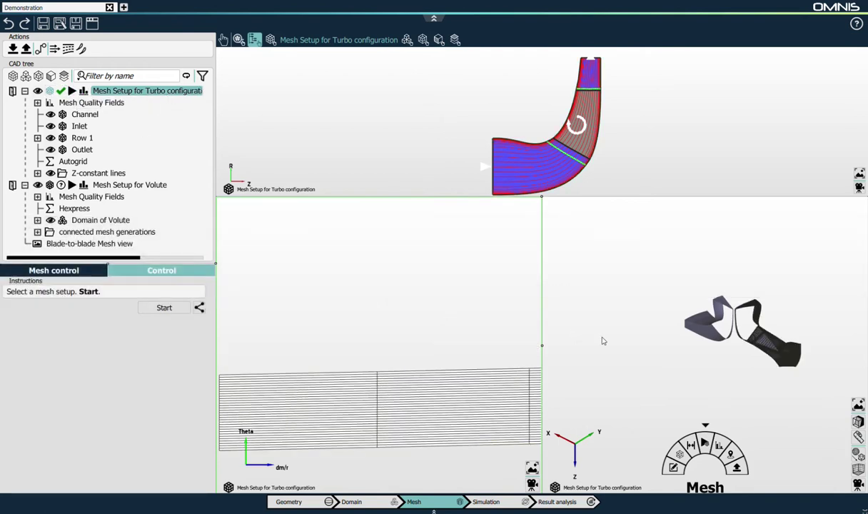
- Show the 3D mesh view full screen and toggle the Turbo configuration setup between geometry and mesh display
right_click(601, 341)
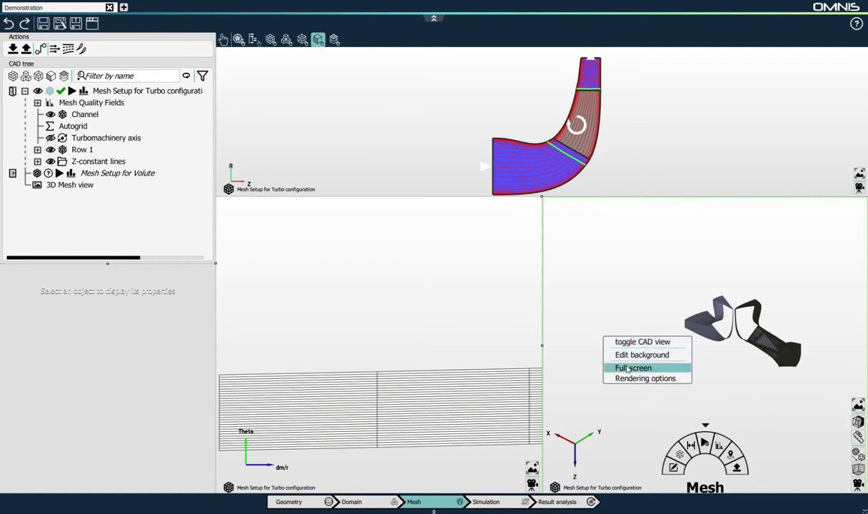
click(627, 368)
click(123, 92)
right_click(126, 92)
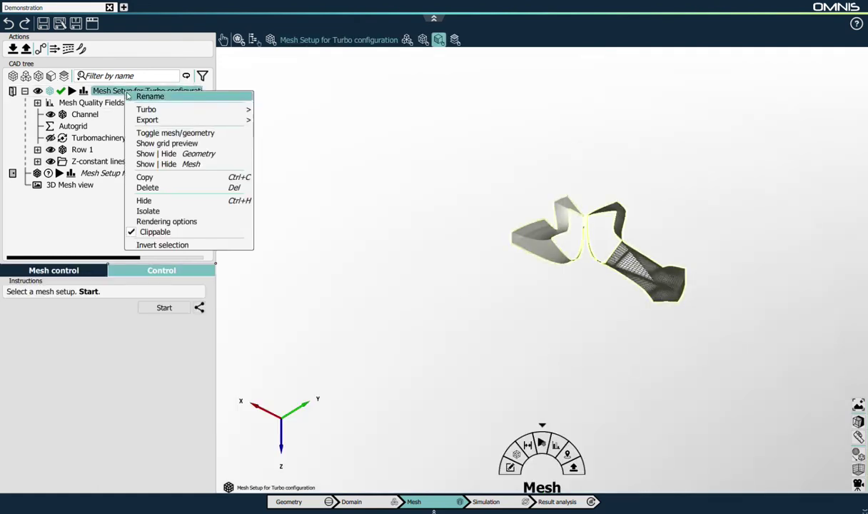
click(164, 133)
- Examine the generated blade passage mesh up close and review its AutoGrid quality statistics
click(680, 332)
scroll(680, 332, up, 5)
drag(711, 242, 575, 360)
click(556, 446)
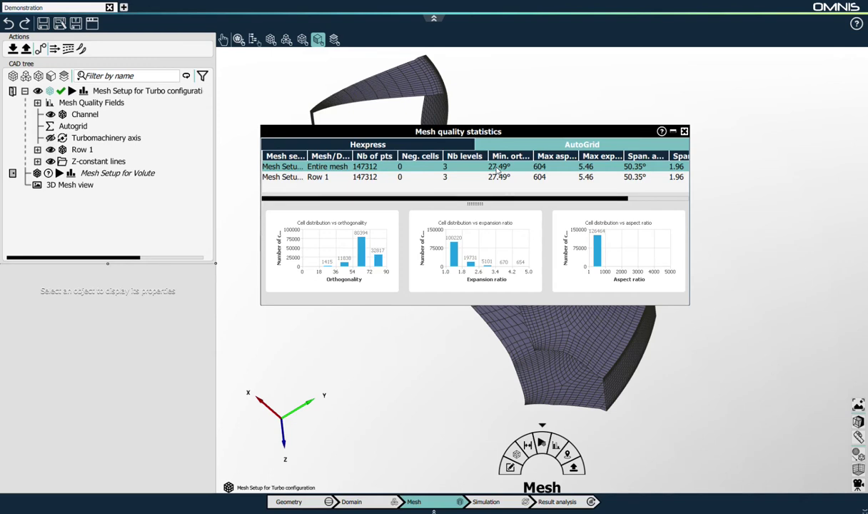
click(684, 132)
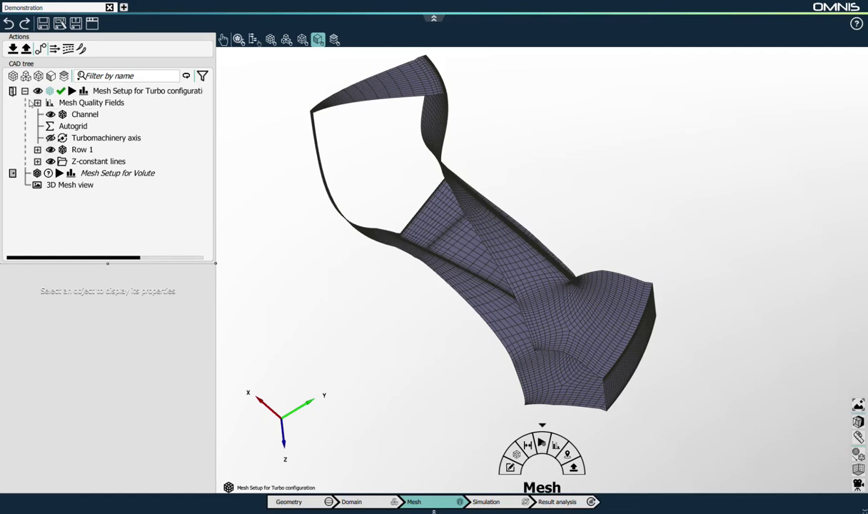
- Load the Volute mesh setup and move its domain's seed point inside the volute's outlet pipe
click(13, 174)
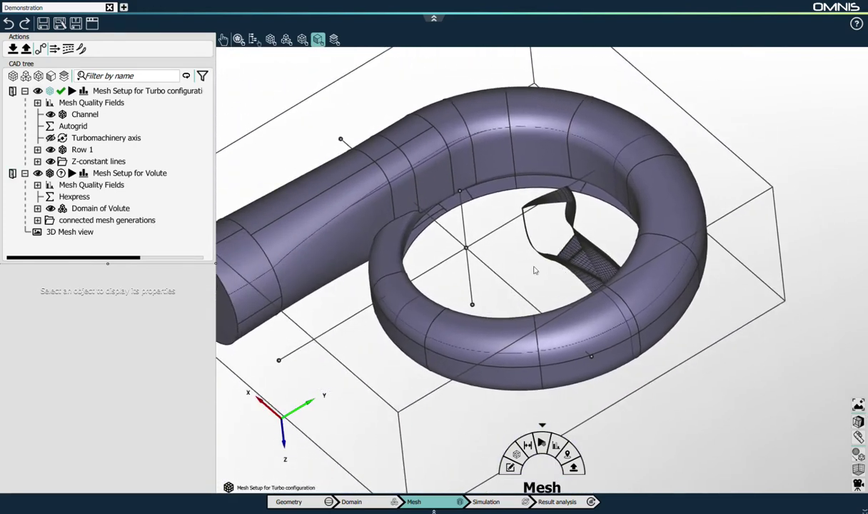
middle_drag(534, 269, 570, 259)
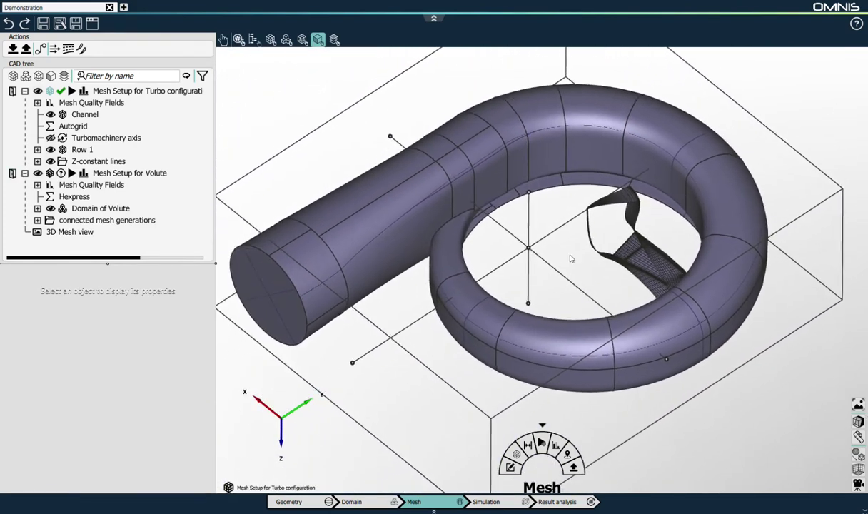
click(528, 195)
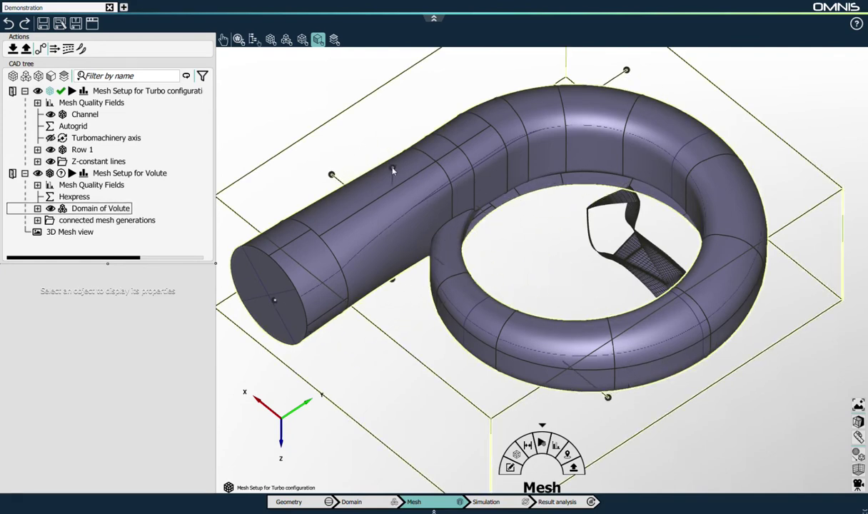
key(Escape)
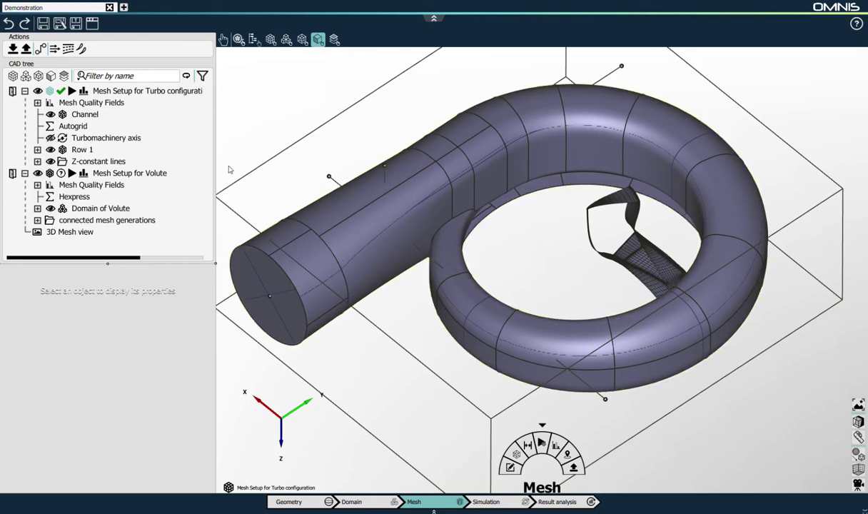
- Create a boundary connection between the Outlet of Row 1 and the Rotor-stator boundary of the Volute
click(37, 208)
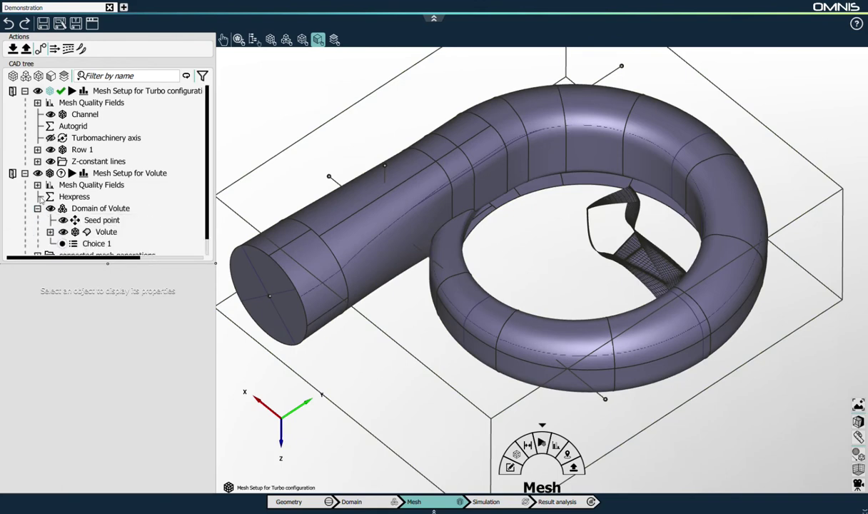
click(37, 149)
scroll(79, 171, down, 3)
scroll(79, 171, up, 3)
click(107, 167)
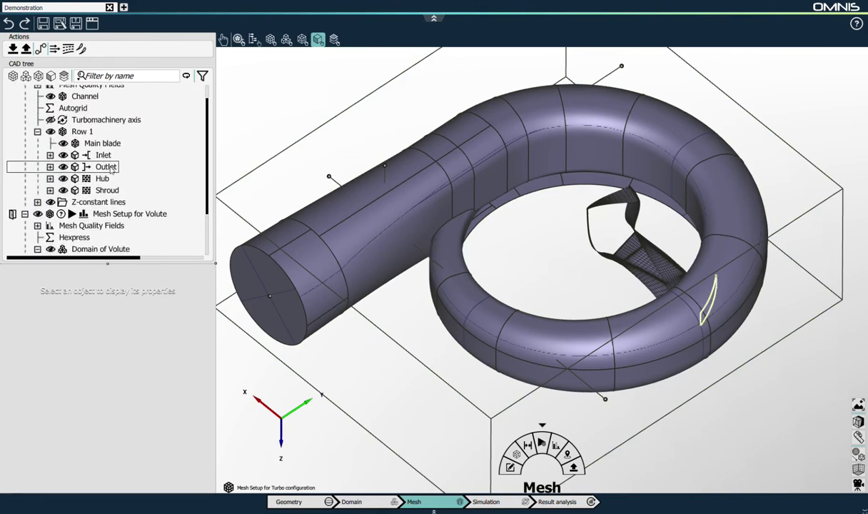
scroll(110, 164, down, 3)
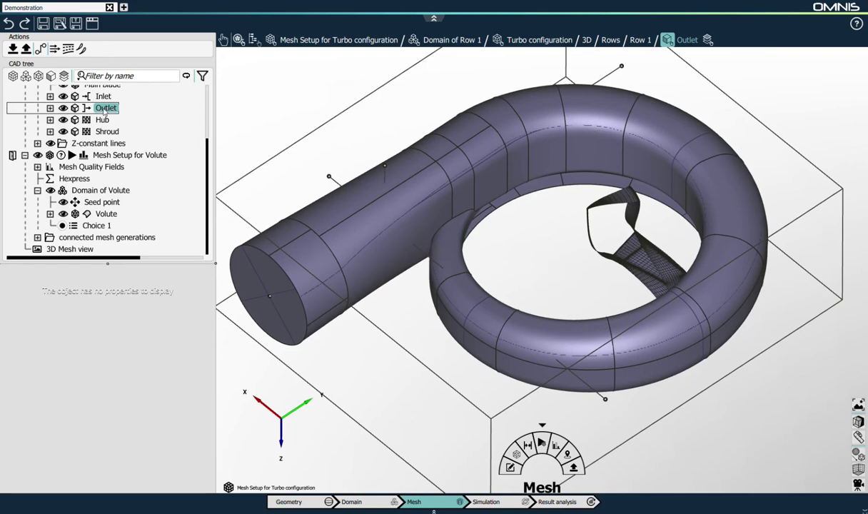
click(105, 110)
click(50, 214)
scroll(108, 200, down, 2)
click(111, 190)
click(112, 190)
scroll(111, 190, up, 1)
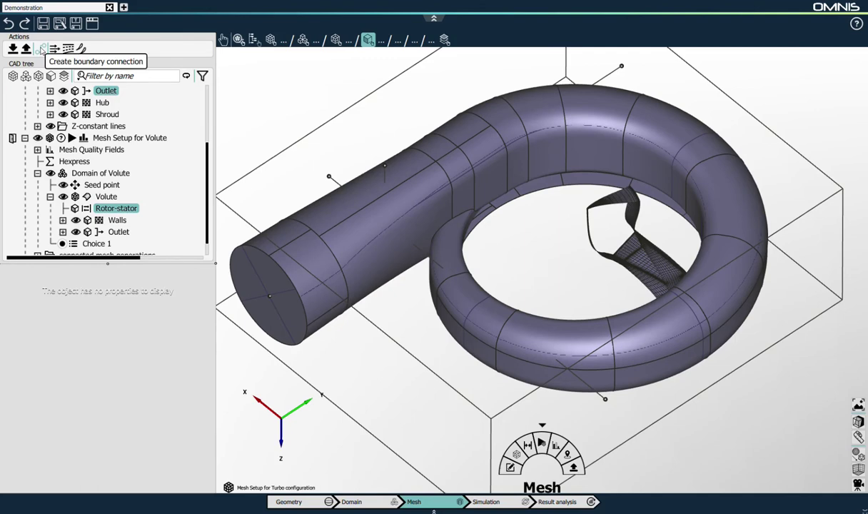
scroll(131, 192, down, 1)
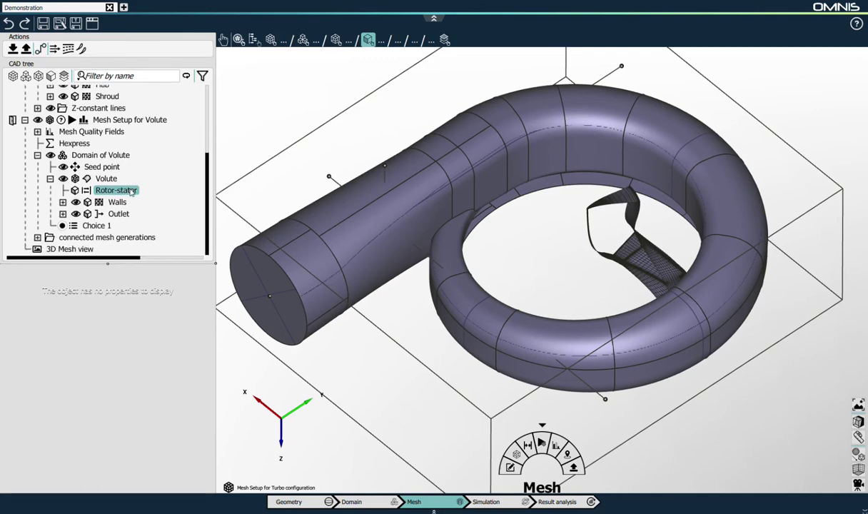
- Unload the Turbo configuration setup and prepare the Volute setup's mesh connection to it
scroll(100, 178, up, 5)
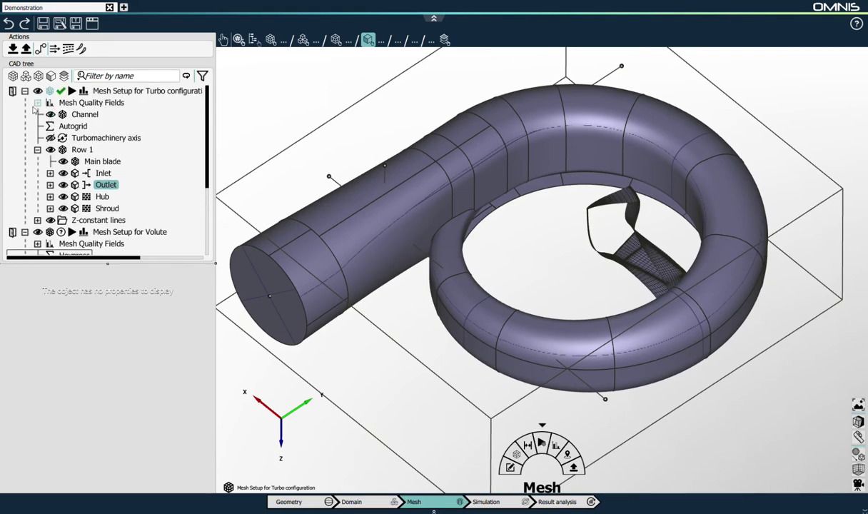
click(13, 93)
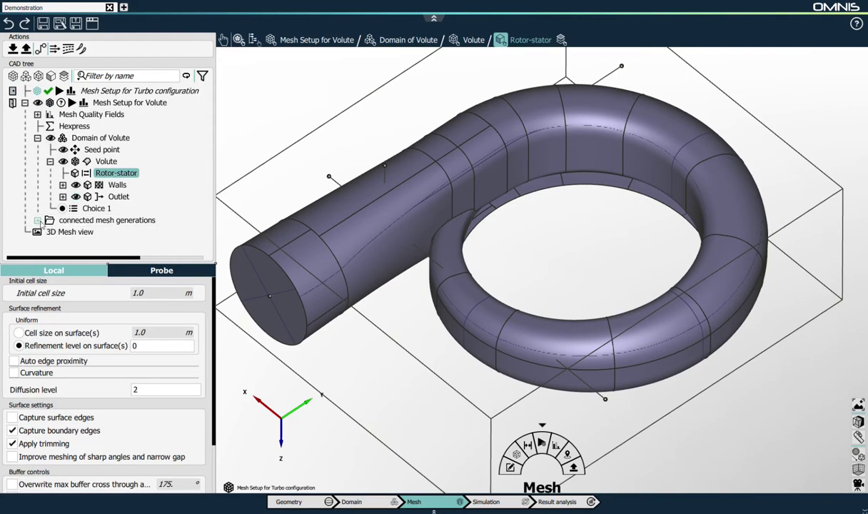
click(37, 220)
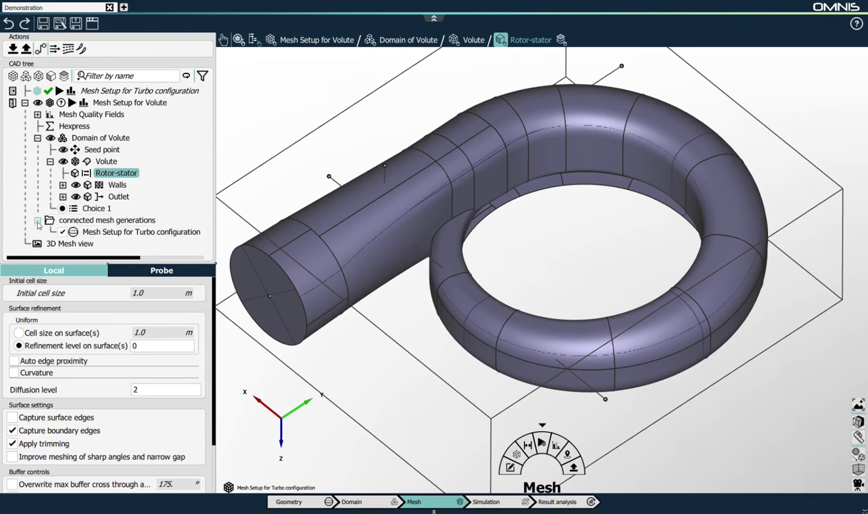
click(111, 233)
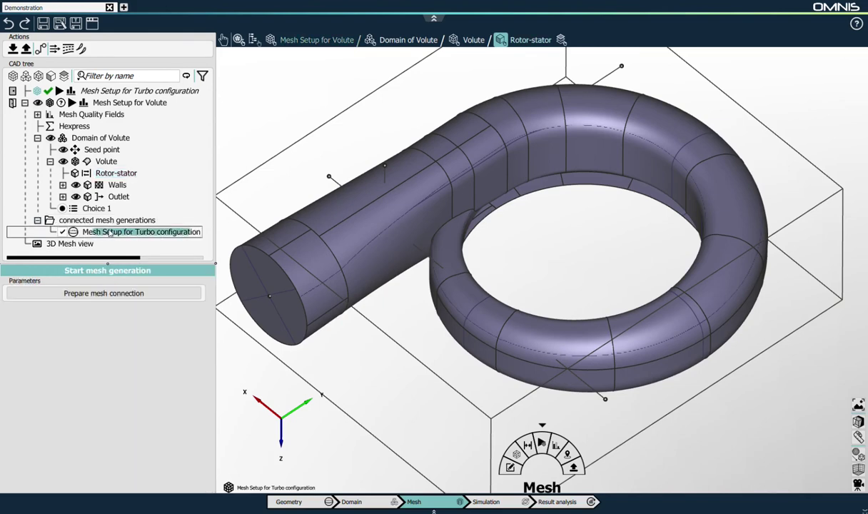
click(99, 294)
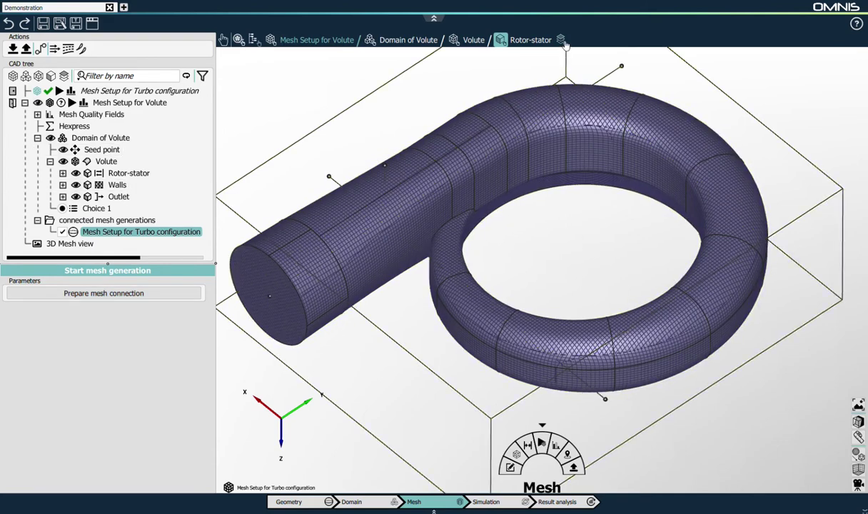
- Examine the rotor-stator surface and the prepared mesh preview on the volute
click(593, 184)
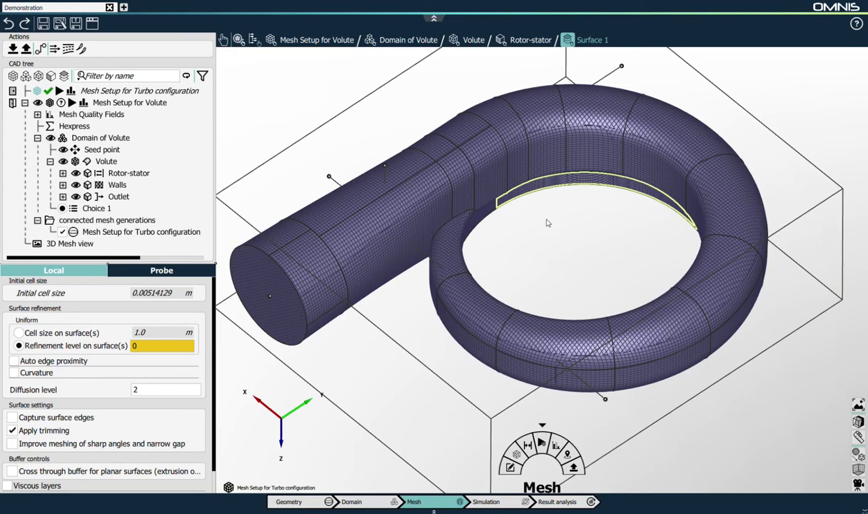
click(571, 236)
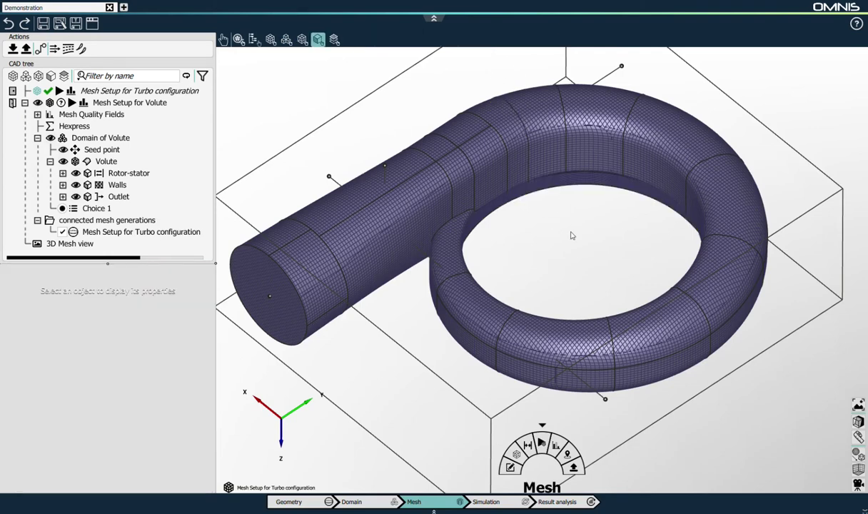
scroll(571, 235, up, 5)
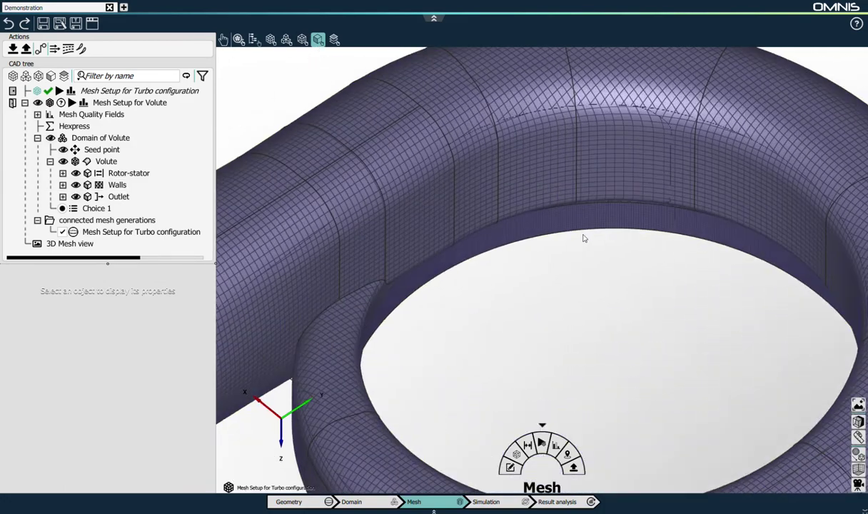
scroll(612, 283, down, 4)
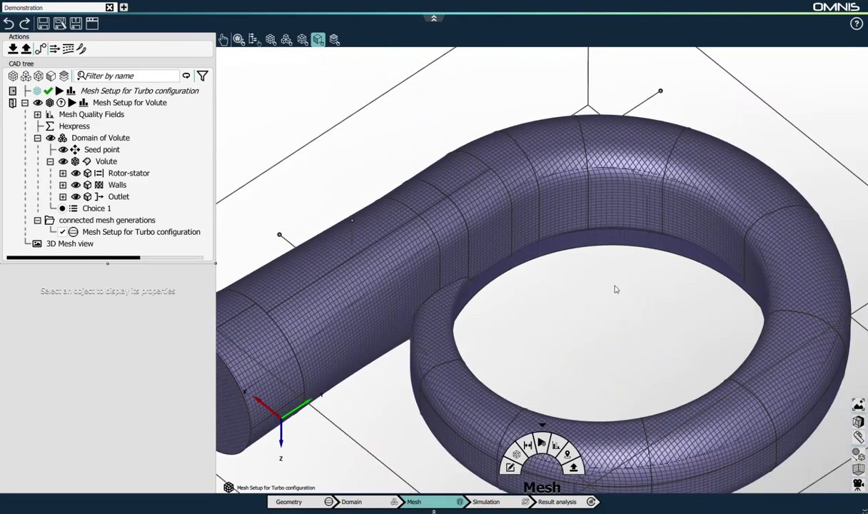
scroll(612, 284, down, 2)
scroll(618, 286, down, 2)
middle_drag(617, 272, 623, 255)
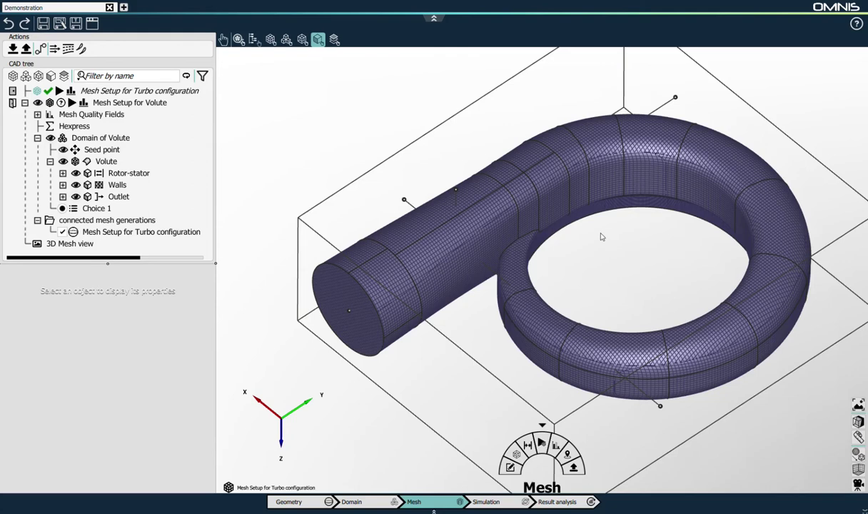
- Hide the seed point and set the Volute mesh setup's global cells type to Full hexa
click(63, 149)
click(100, 138)
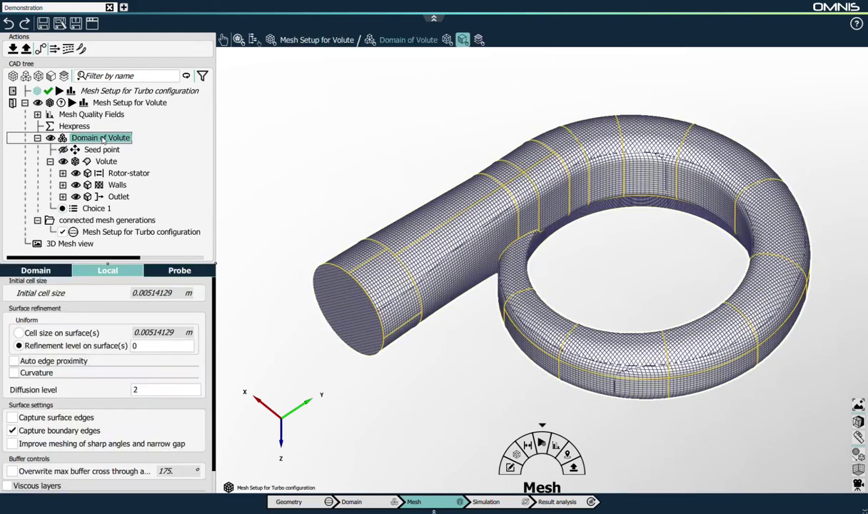
click(107, 103)
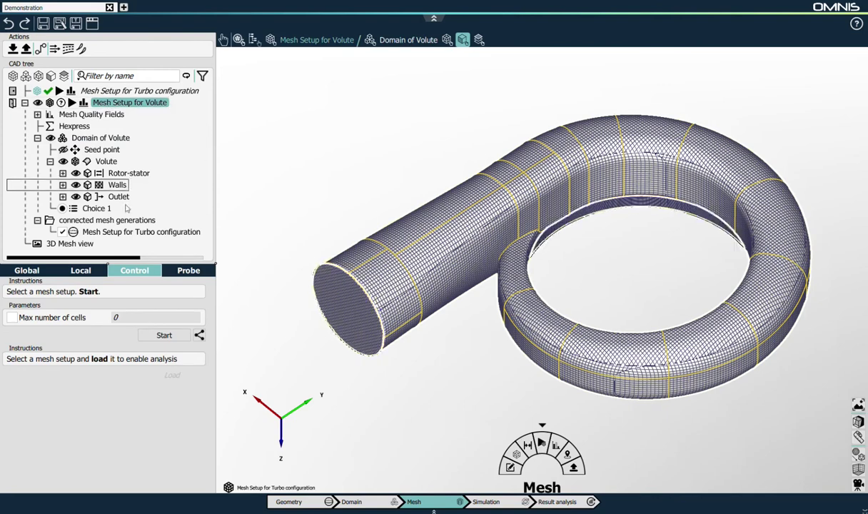
click(36, 271)
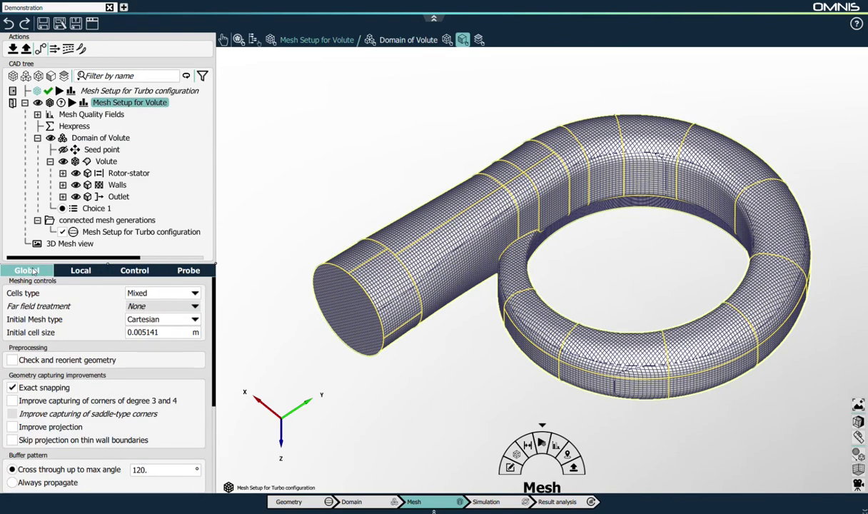
click(140, 295)
click(145, 319)
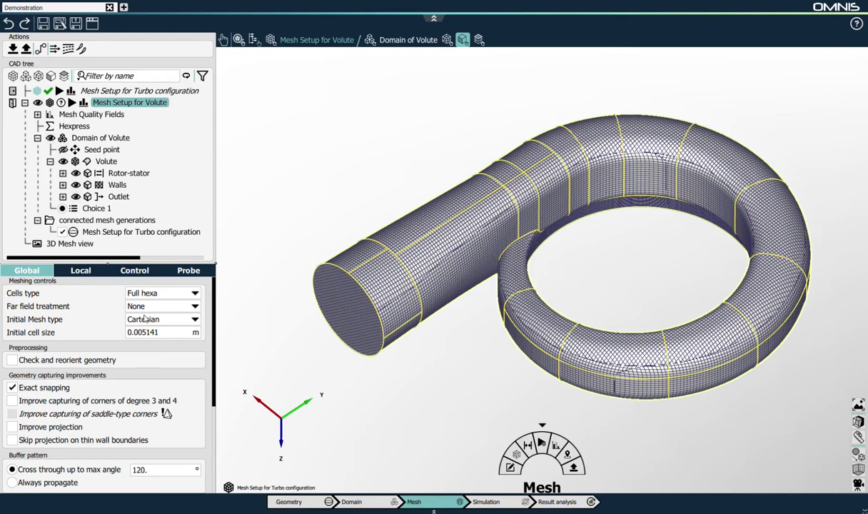
- Set the volute mesh's initial cell size to 15 mm
click(187, 332)
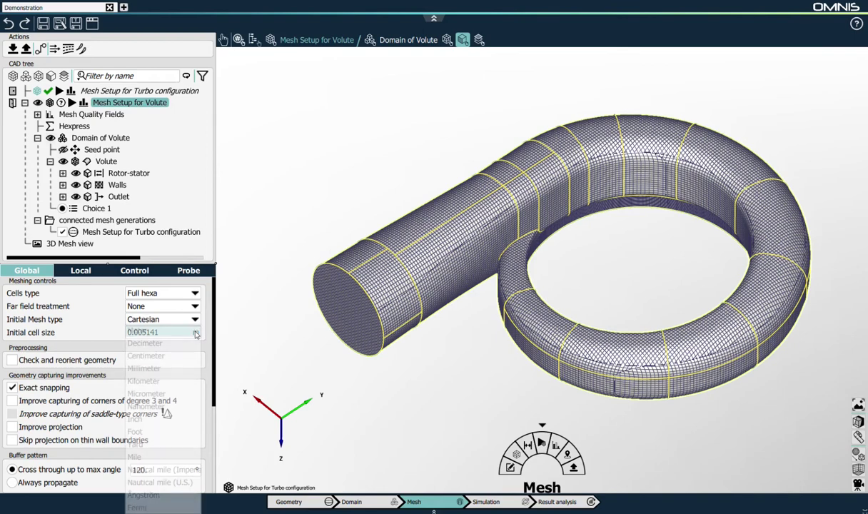
click(160, 368)
click(156, 331)
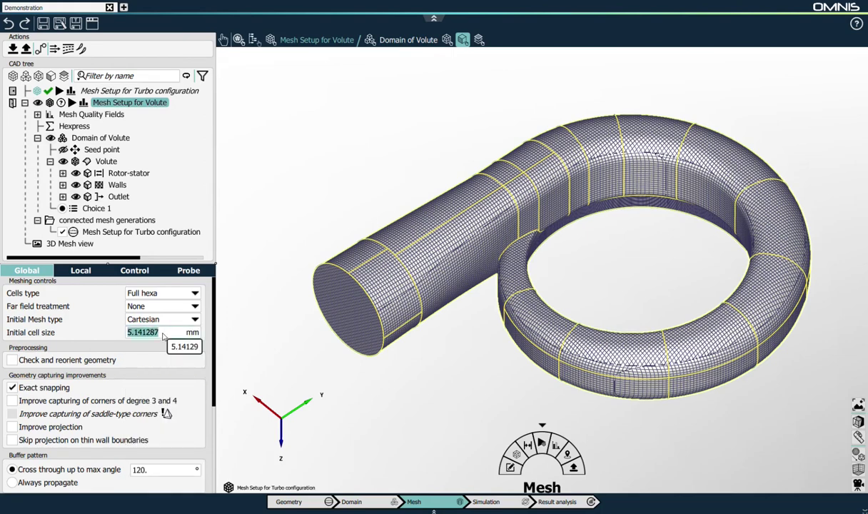
text(15)
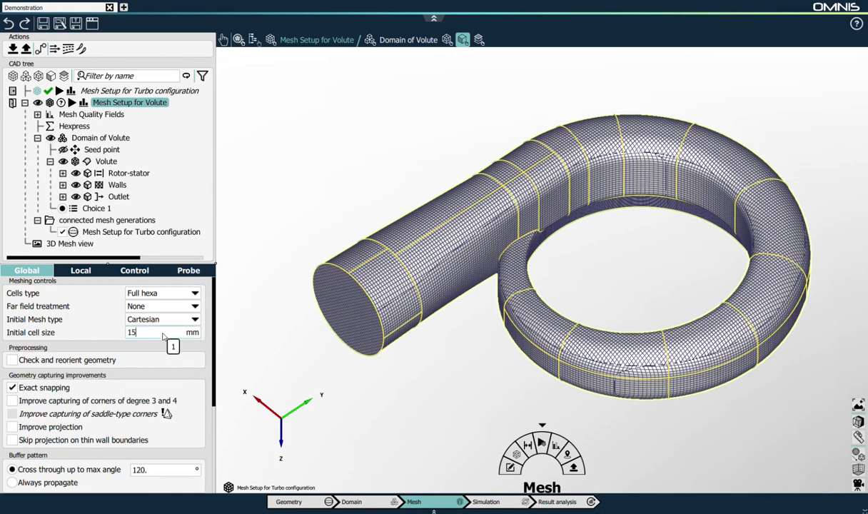
key(Return)
- Set the surface refinement level of the Volute's Rotor-stator boundary to 3
click(106, 161)
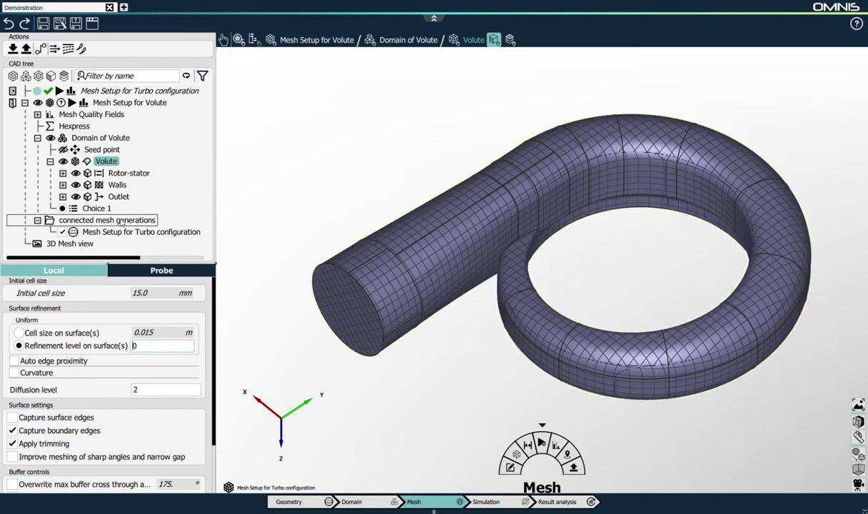
click(125, 174)
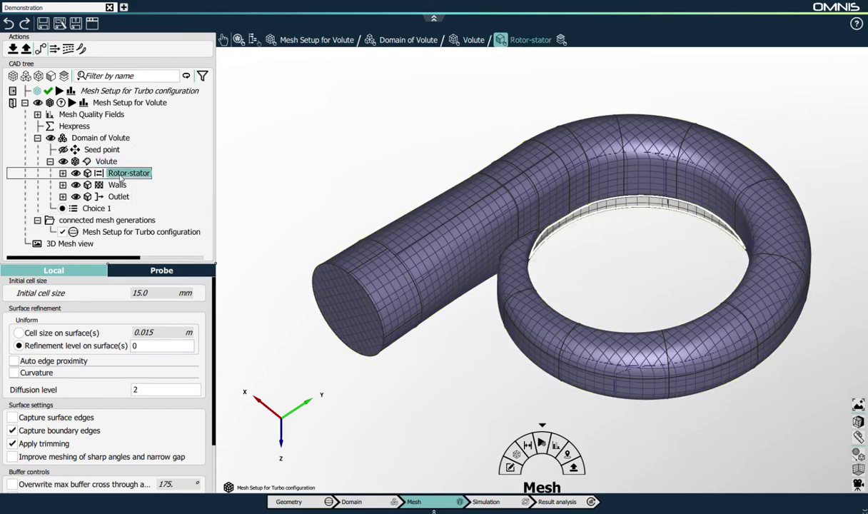
double_click(153, 345)
text(3)
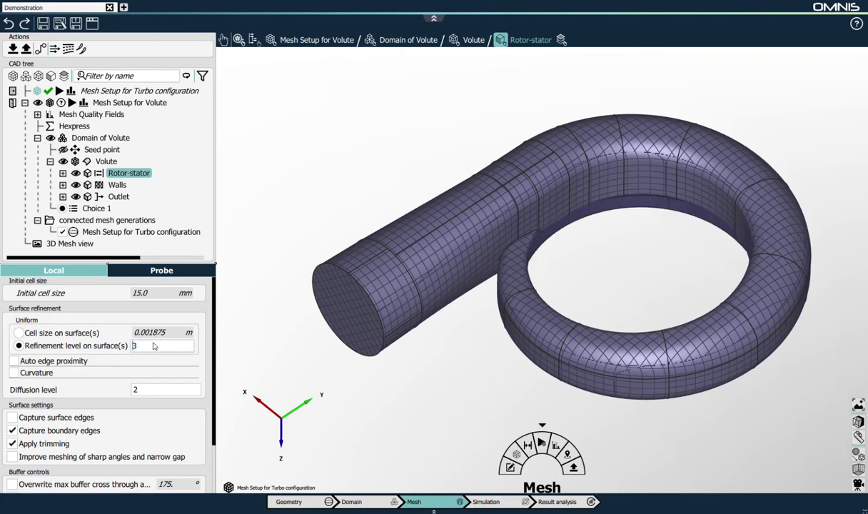
- Set the Walls' surface refinement level to 1 and enable viscous layers with a first layer thickness of 20 µm
click(117, 185)
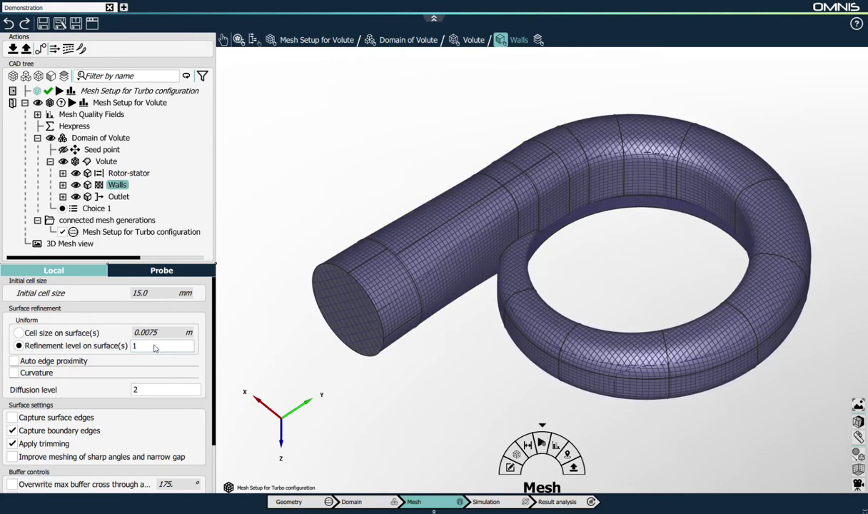
scroll(107, 382, down, 2)
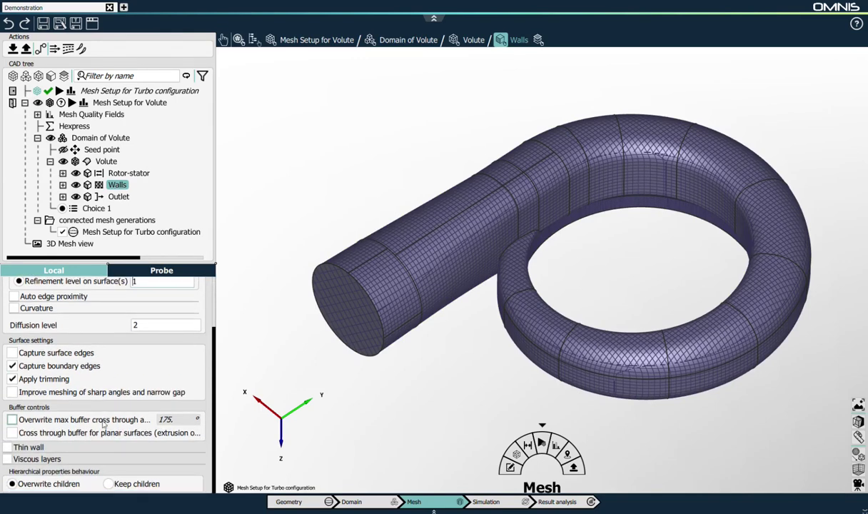
click(38, 458)
scroll(107, 428, down, 3)
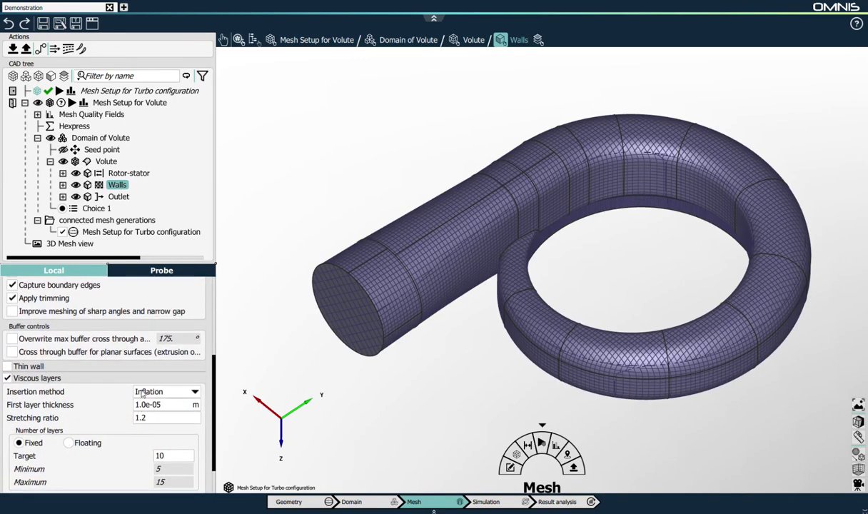
click(194, 404)
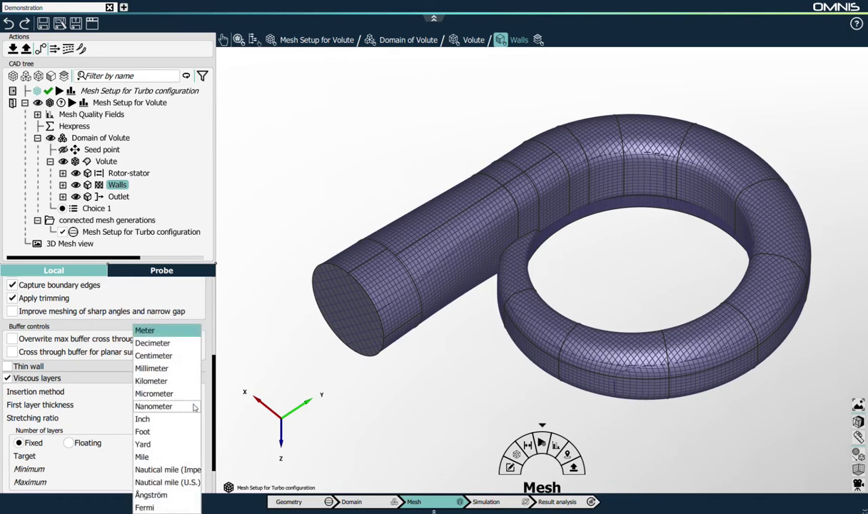
click(160, 394)
double_click(160, 404)
text(20)
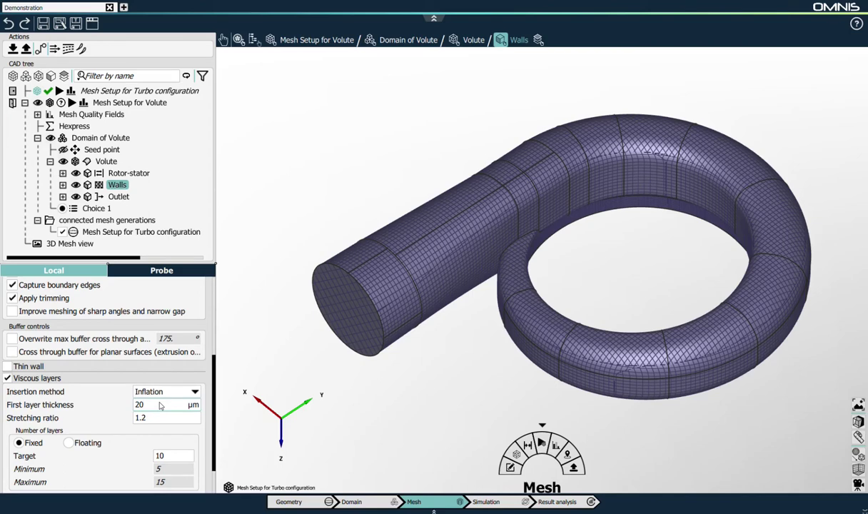
- Enable curvature refinement on the Walls with a 1 mm minimum cell size, and capture surface edges on the Rotor-stator boundary
click(136, 104)
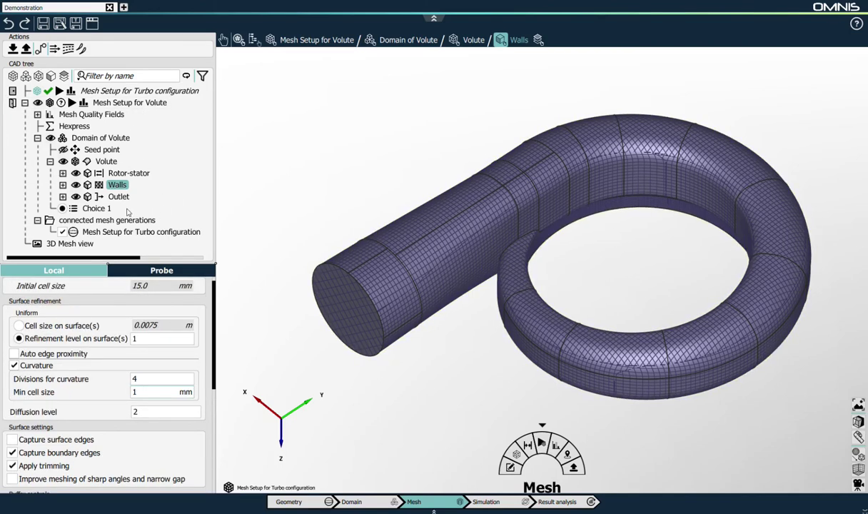
key(Return)
click(649, 207)
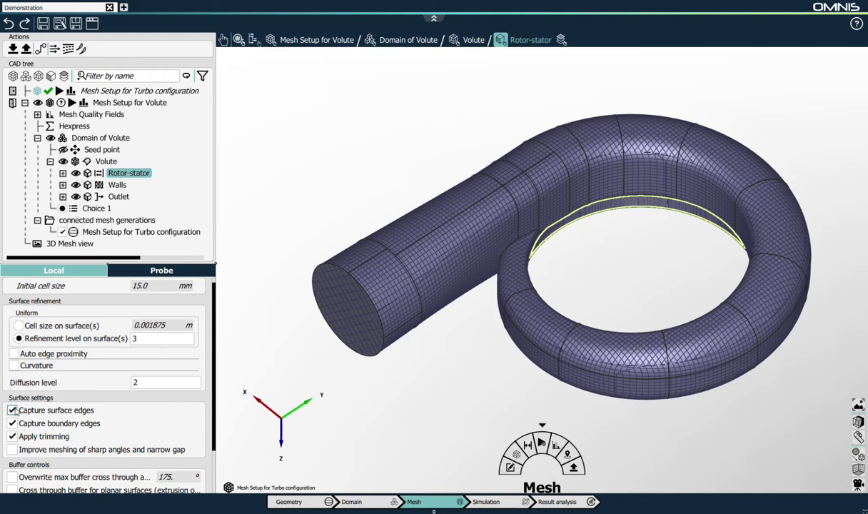
- Generate the volute mesh in parallel on machine nint0115 using 10 cores
click(124, 104)
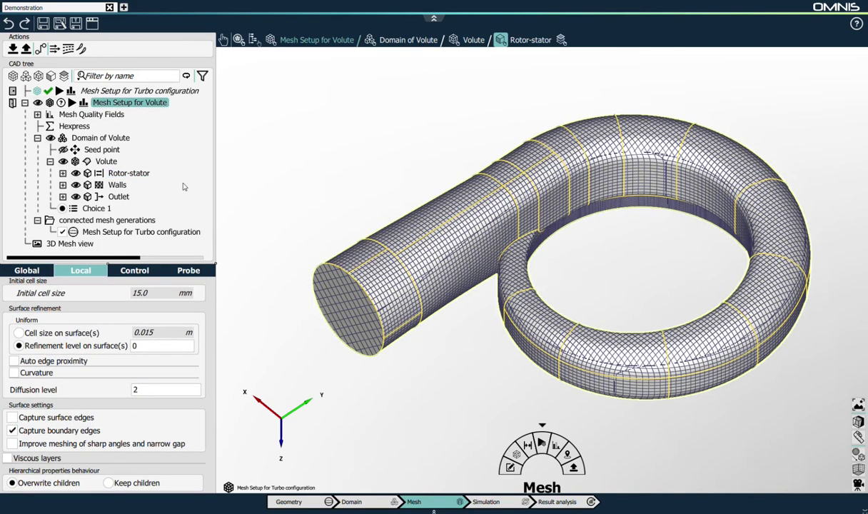
click(135, 269)
click(199, 336)
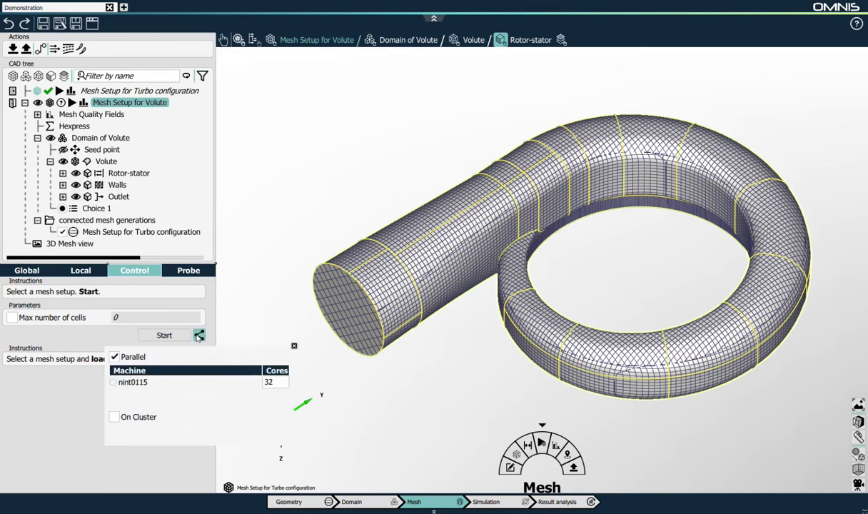
click(112, 383)
double_click(269, 382)
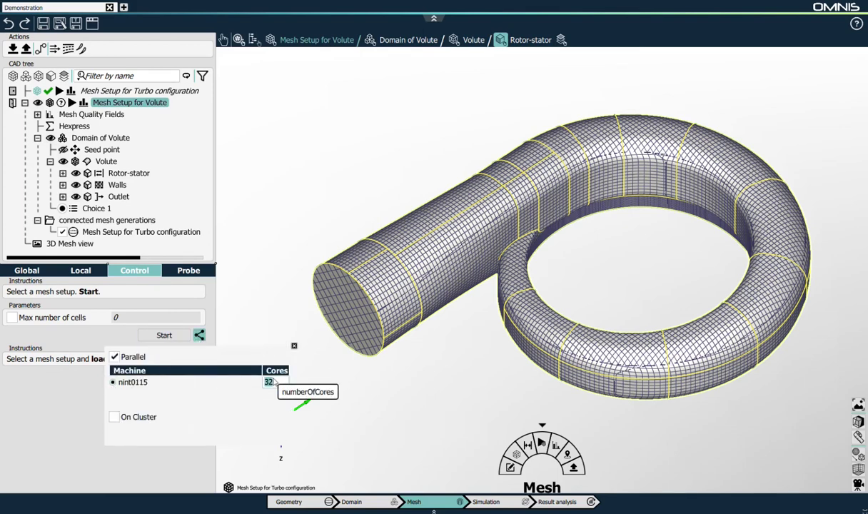
text(10)
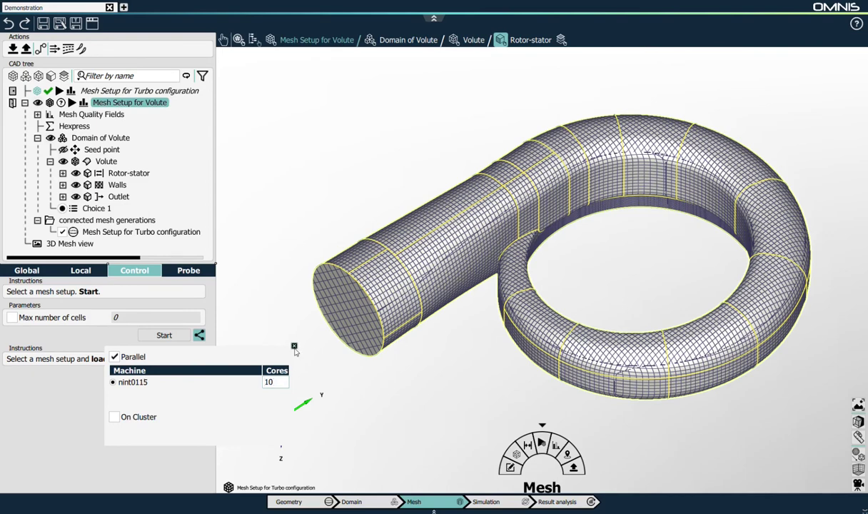
click(293, 346)
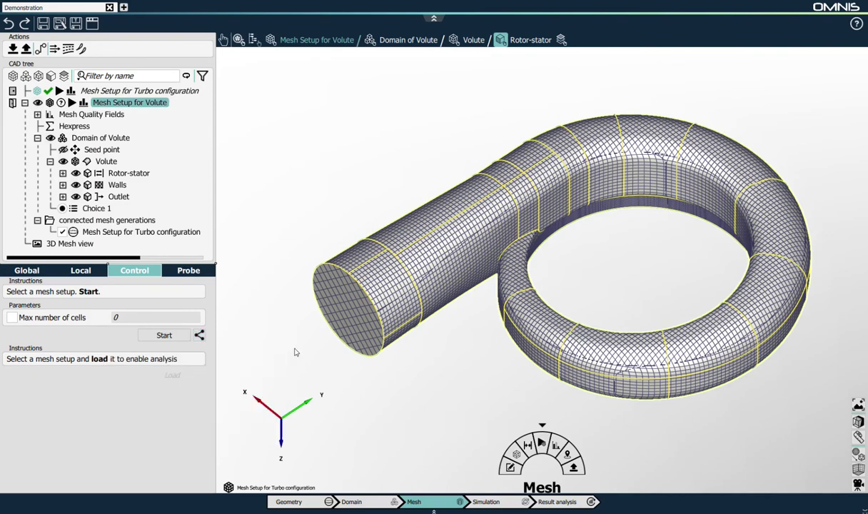
click(166, 335)
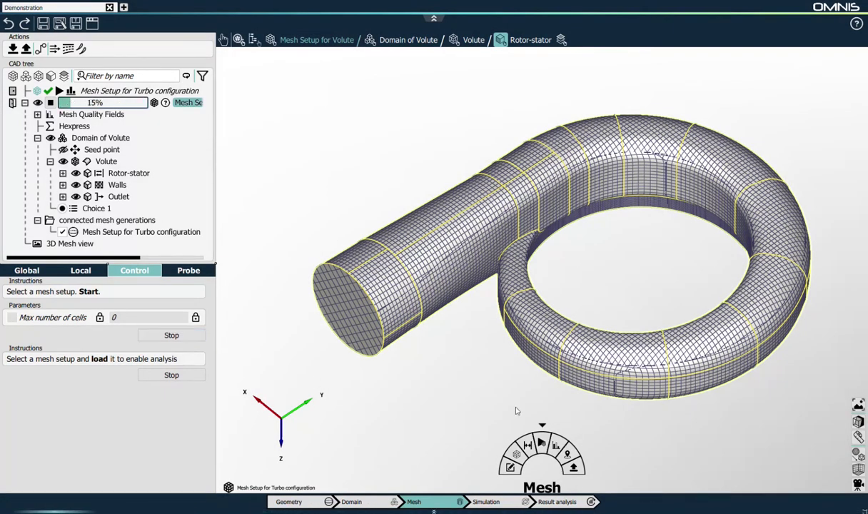
scroll(457, 360, down, 3)
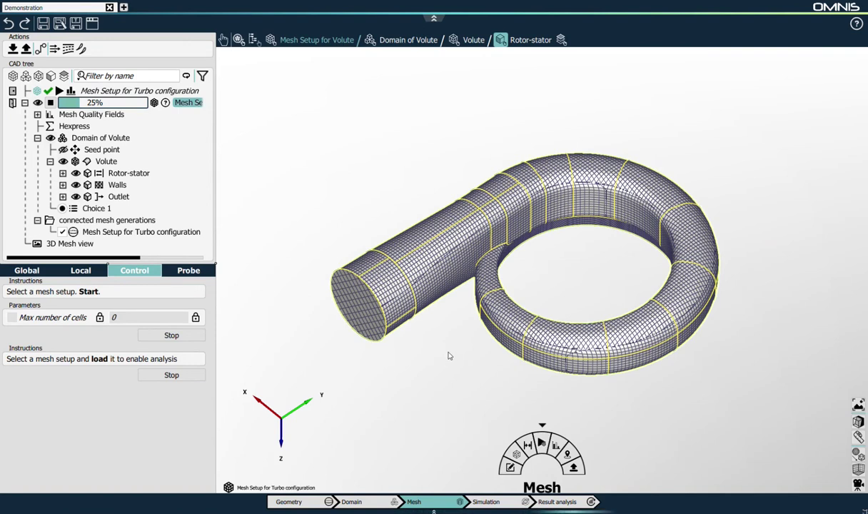
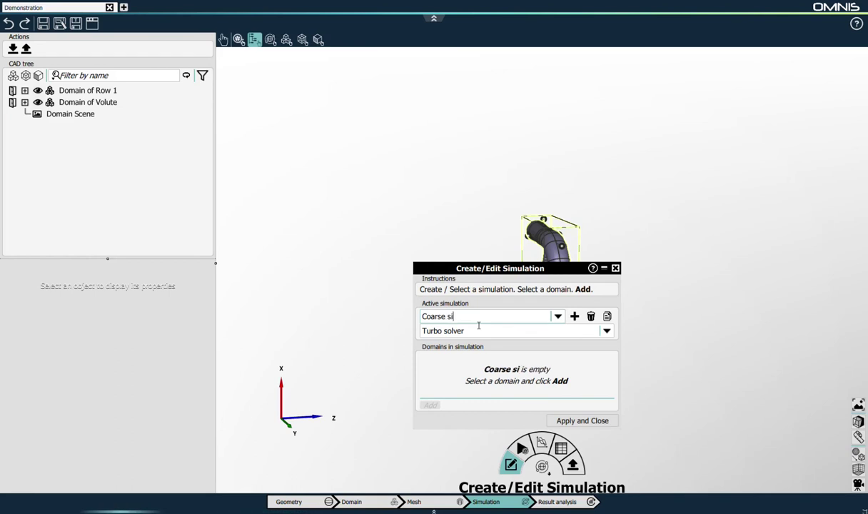
- Create the simulation "Coarse simulation turbocharger" with the Open solver, containing Domain of Row 1 and Domain of Volute
text(rbocharger)
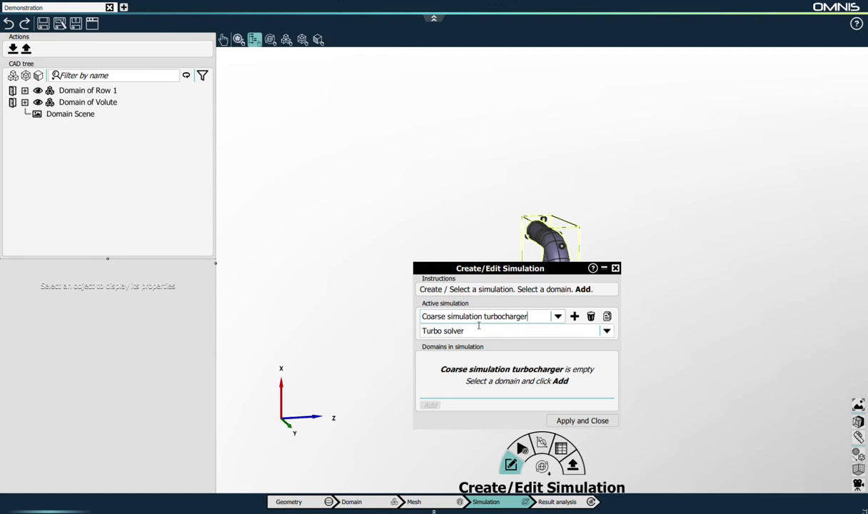
click(606, 331)
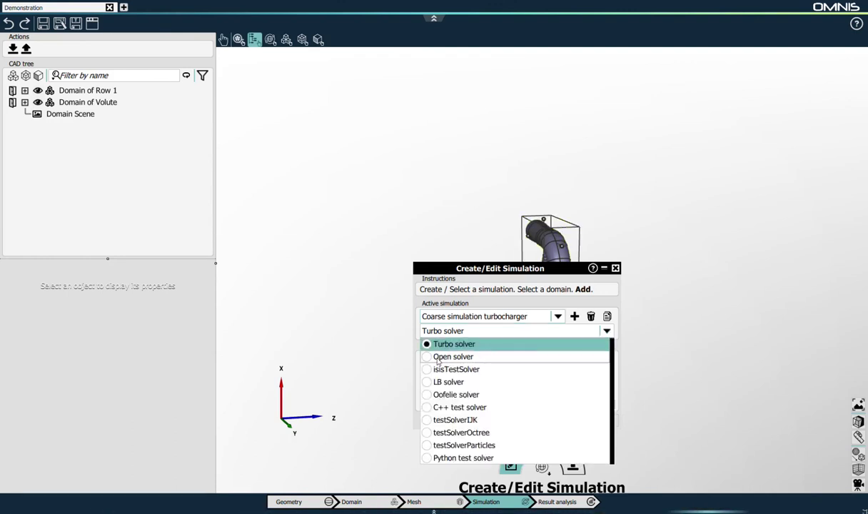
click(437, 357)
click(100, 91)
ctrl+click(94, 104)
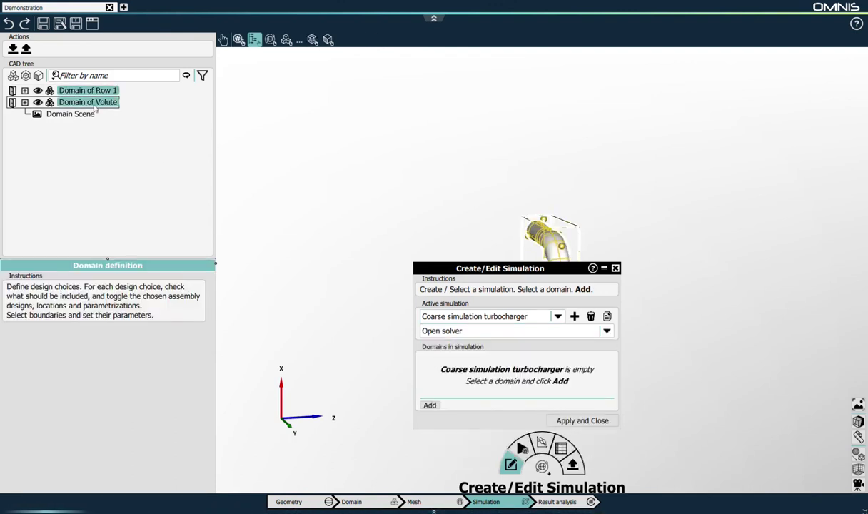
click(428, 406)
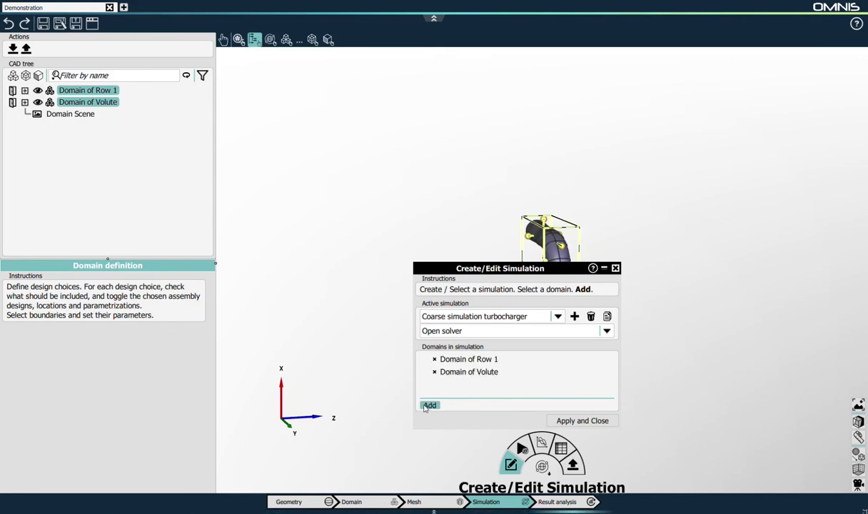
click(569, 421)
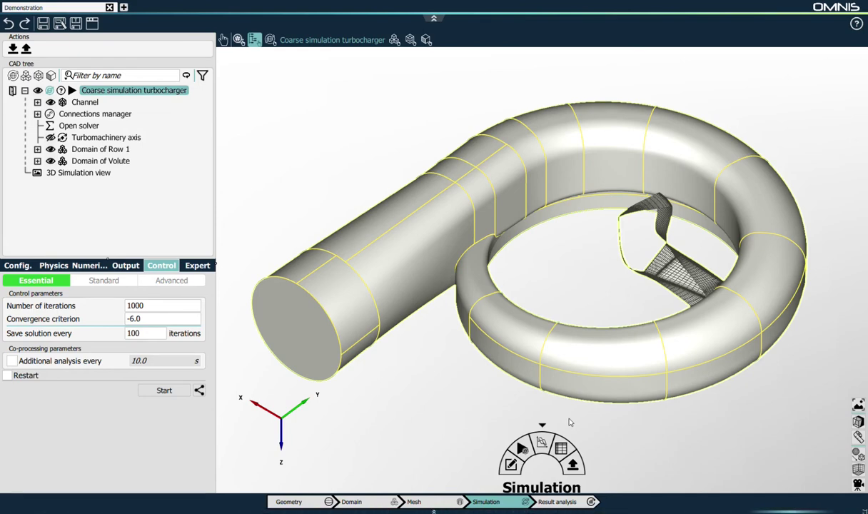
click(447, 385)
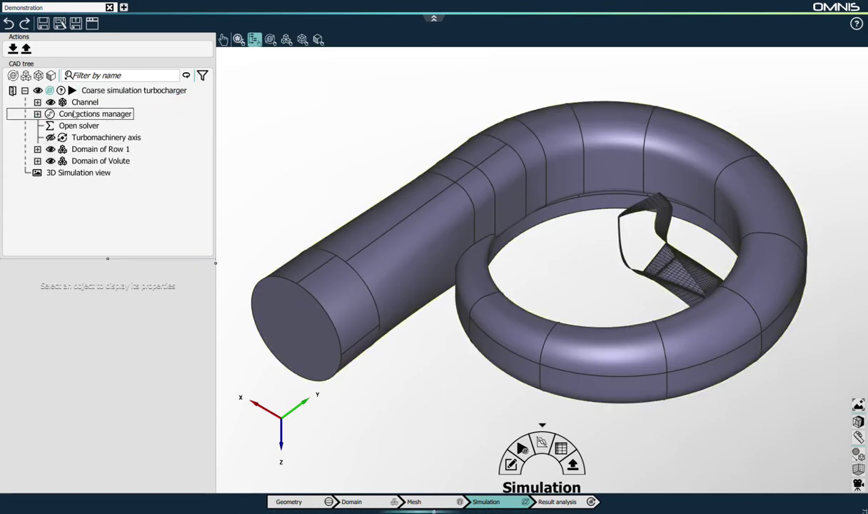
- Set the Turbomachinery axis rotation speed to -10000 rpm
click(83, 139)
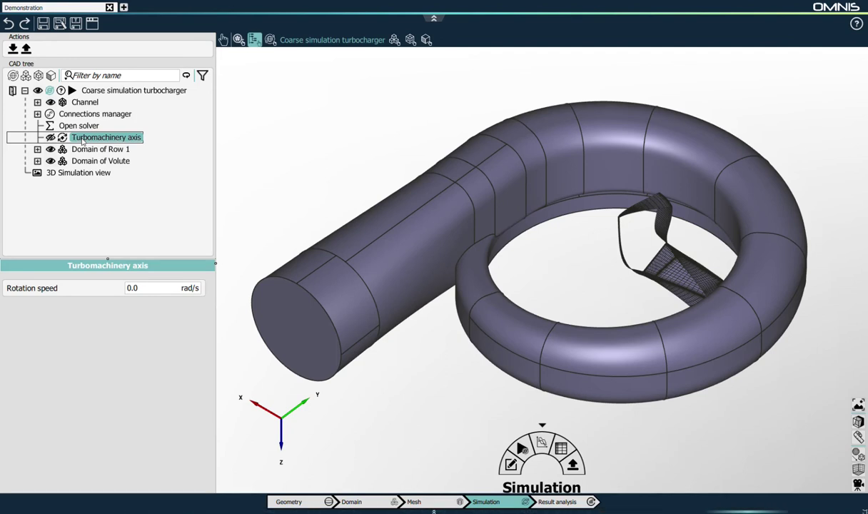
click(189, 288)
click(175, 353)
click(147, 287)
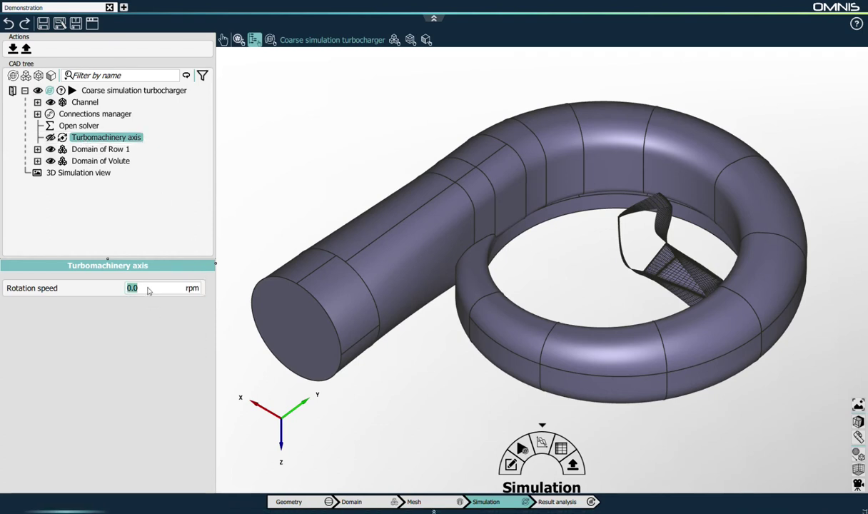
text(10000)
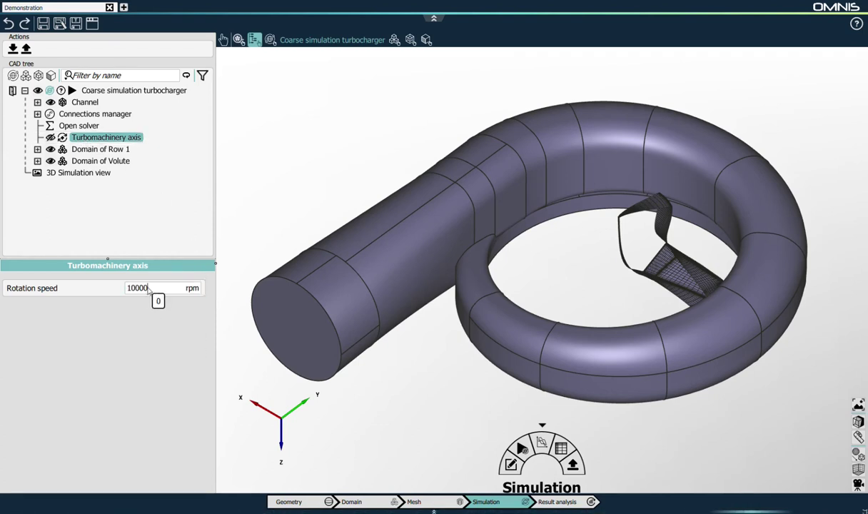
key(Return)
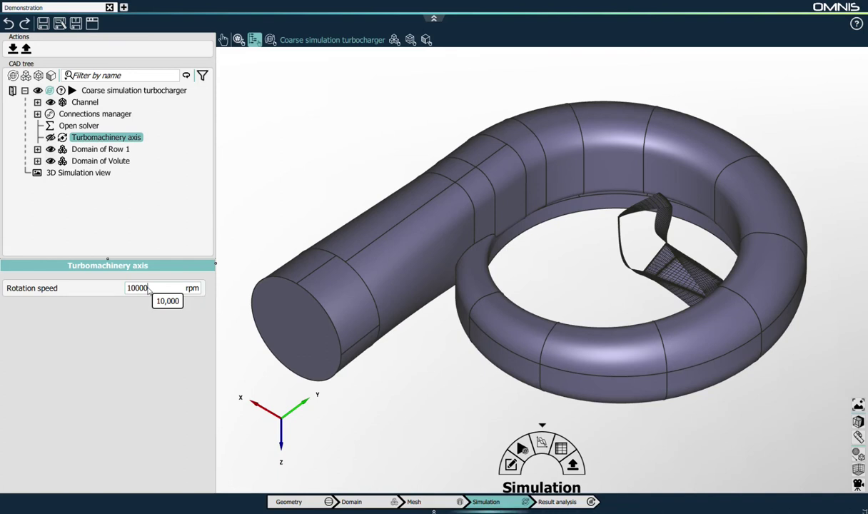
text(-)
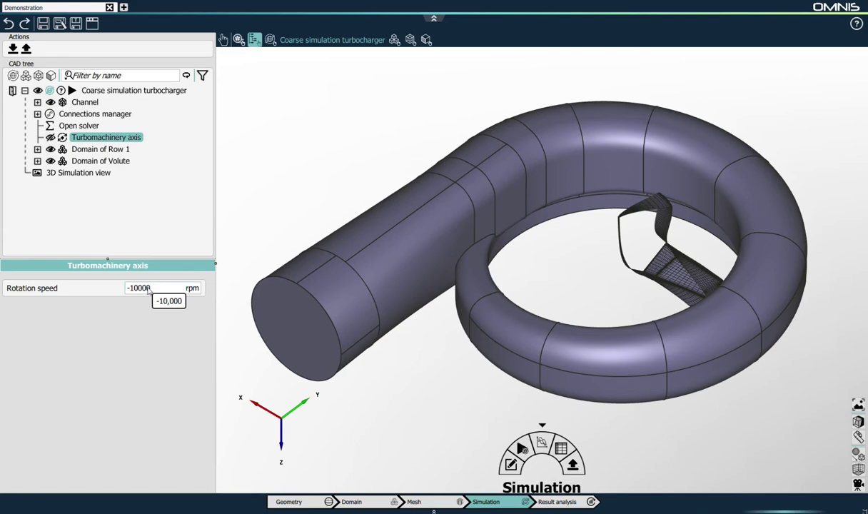
- Enable the Rotating option in the physics settings of Domain of Row 1
click(100, 150)
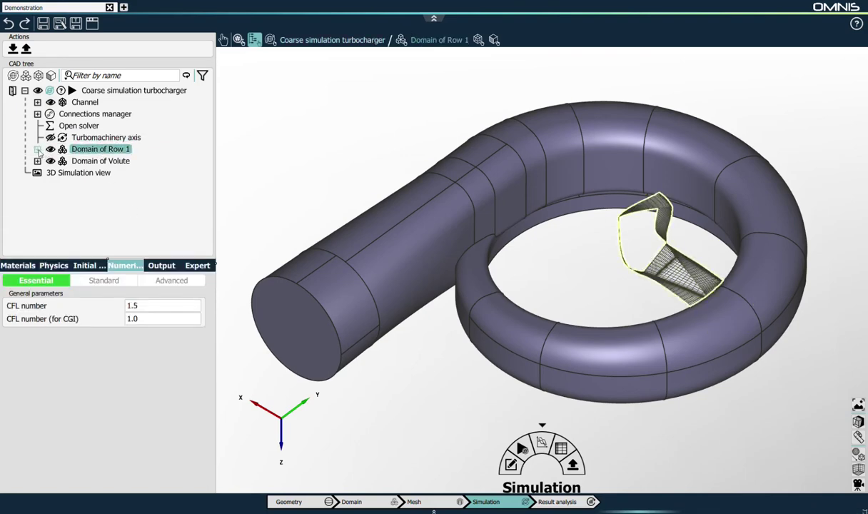
click(37, 149)
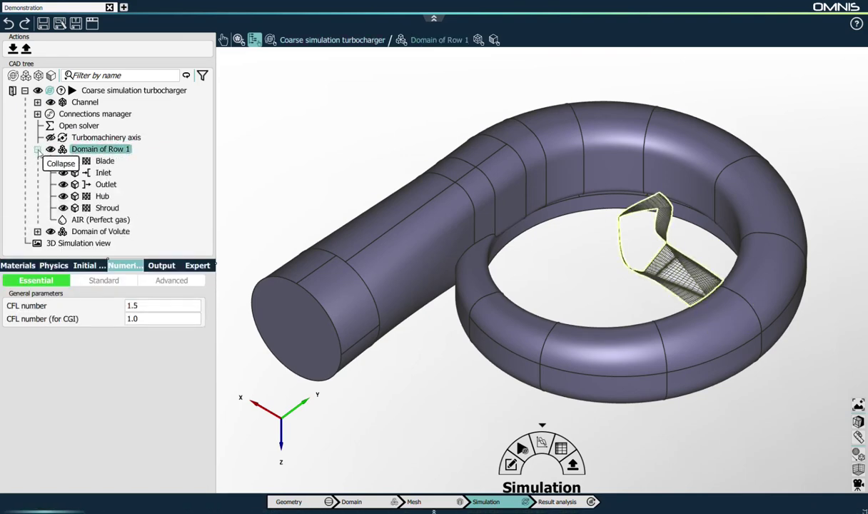
click(54, 265)
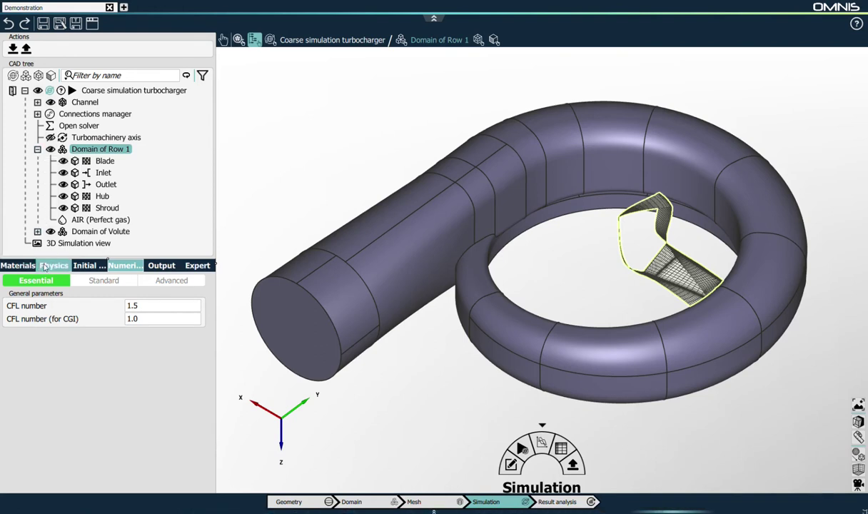
scroll(58, 301, down, 1)
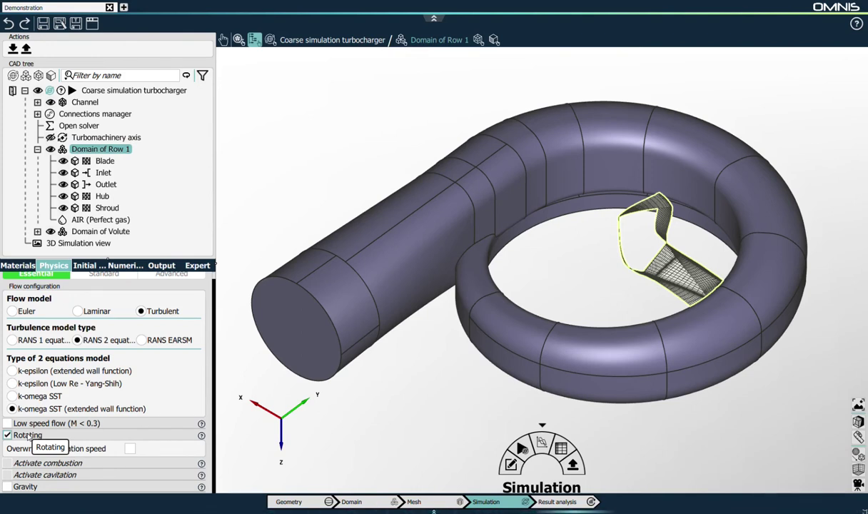
click(103, 150)
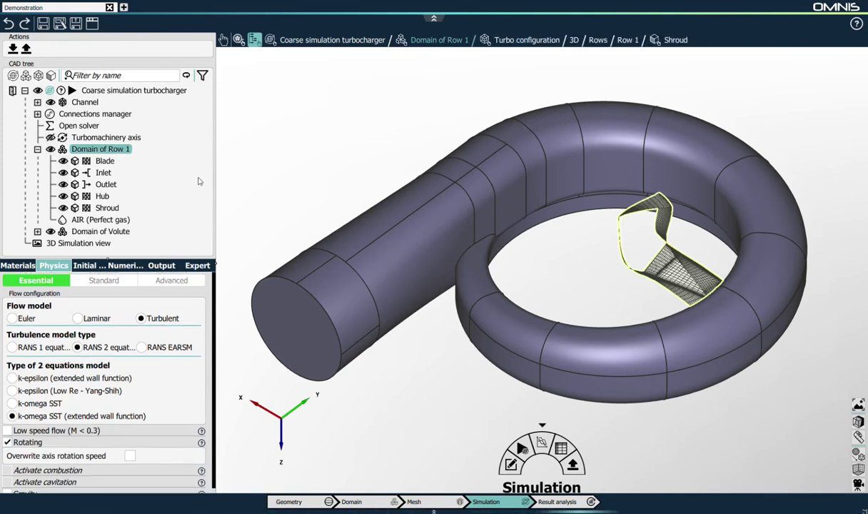
- Enable Rotating on the Blade and Hub wall boundaries of Domain of Row 1
click(104, 161)
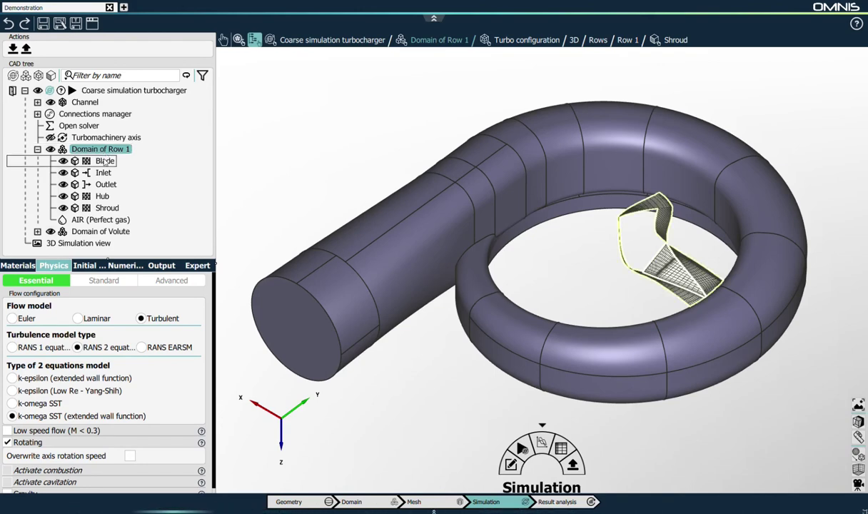
ctrl+click(102, 196)
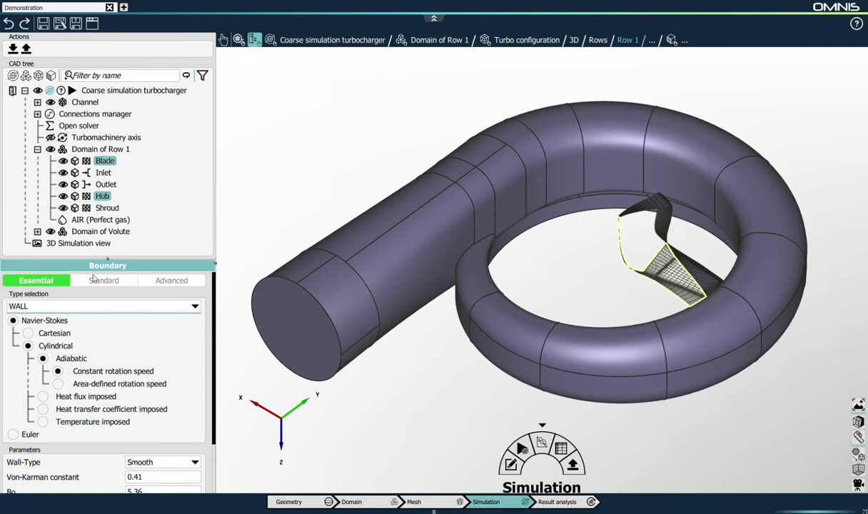
scroll(62, 379, down, 3)
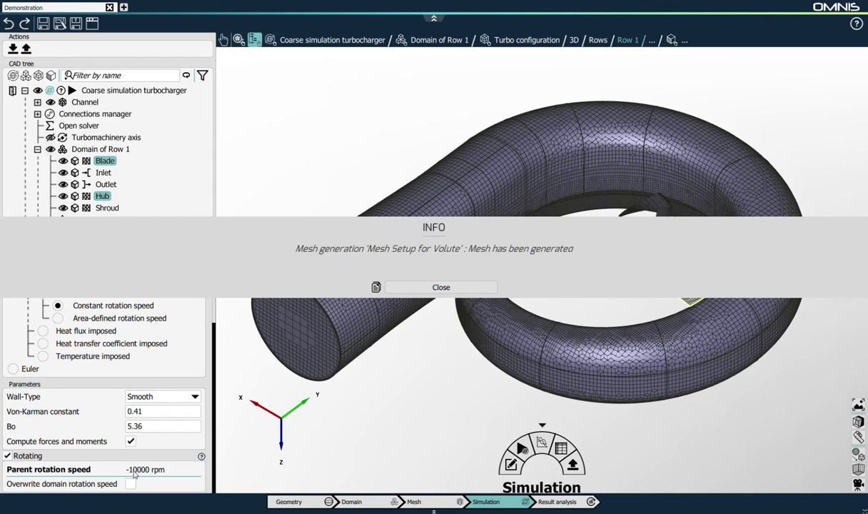
- Dismiss the mesh generation message and inspect the generated volute mesh with its geometry display toggled in the Mesh environment
click(428, 287)
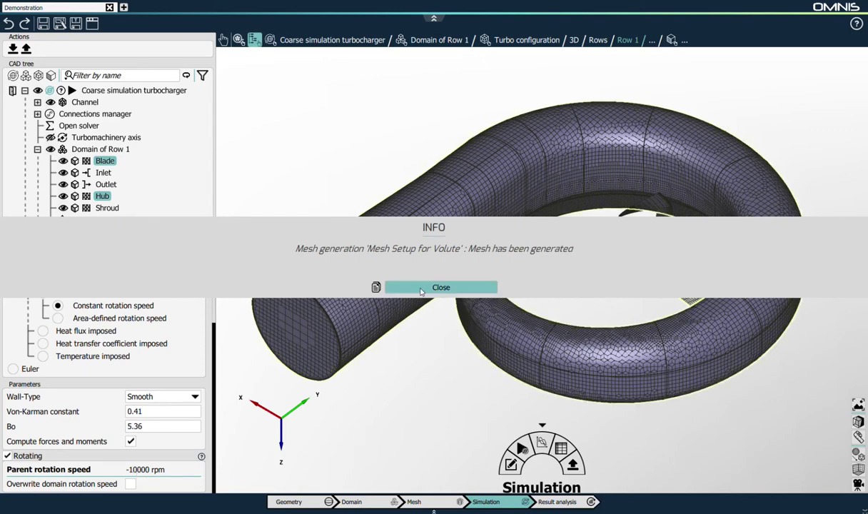
click(429, 502)
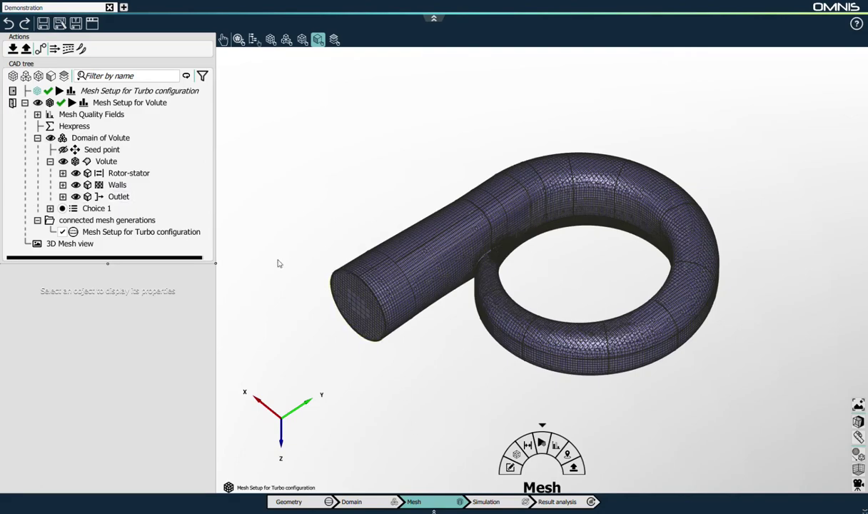
right_click(144, 106)
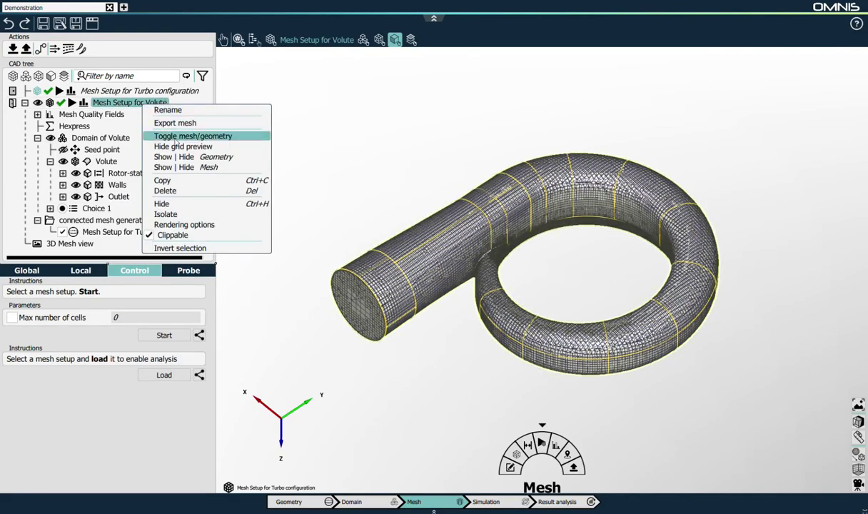
click(175, 137)
scroll(437, 362, up, 4)
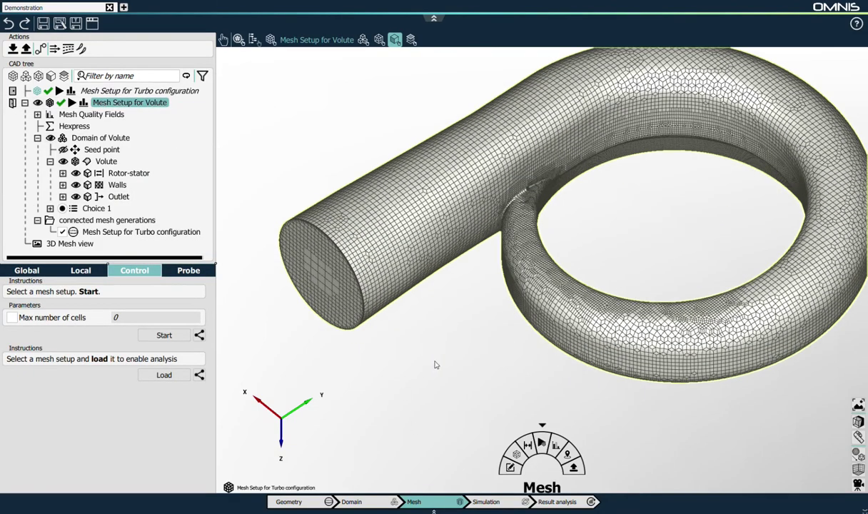
click(440, 365)
middle_drag(443, 364, 402, 370)
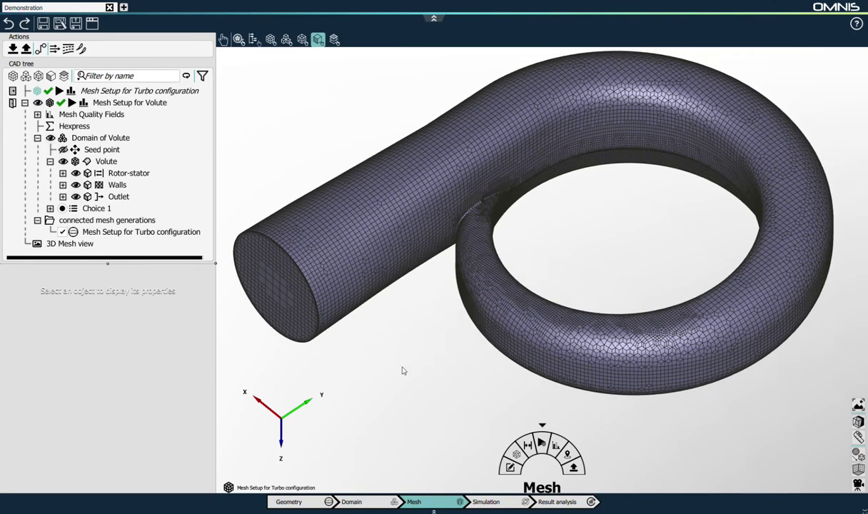
- Review the Hexpress mesh quality statistics of the volute mesh
click(555, 444)
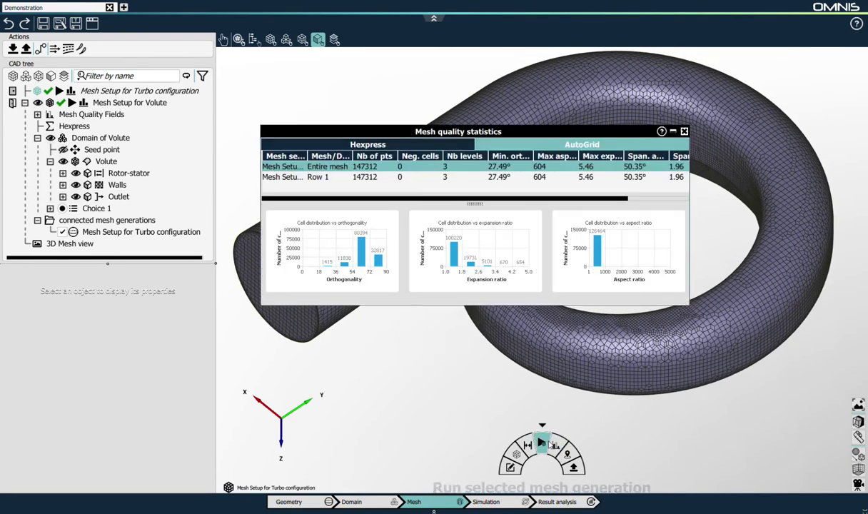
click(380, 145)
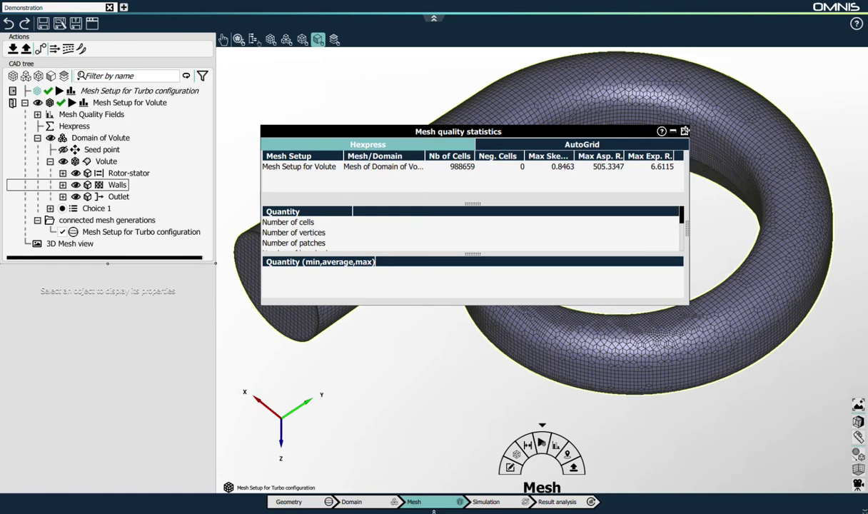
click(684, 131)
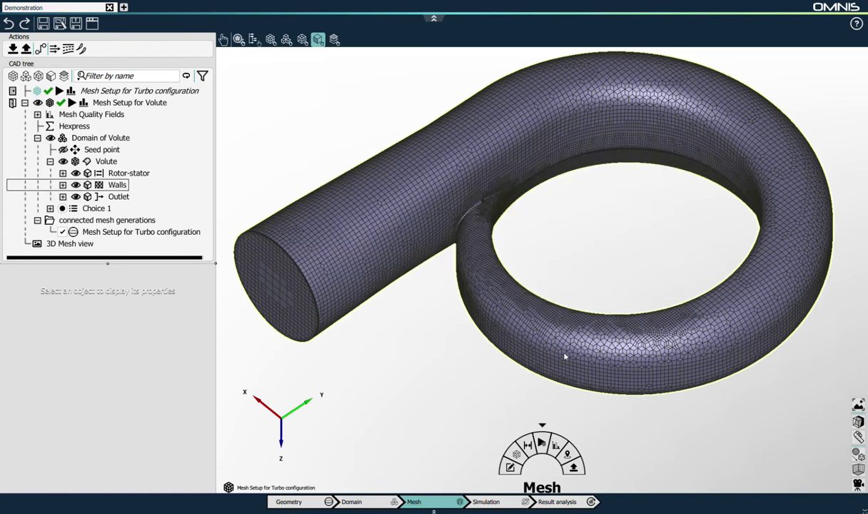
- Return to the simulation and change the Row 1 Outlet boundary to ROTOR-STATOR with a full non-matching mixing plane
click(493, 503)
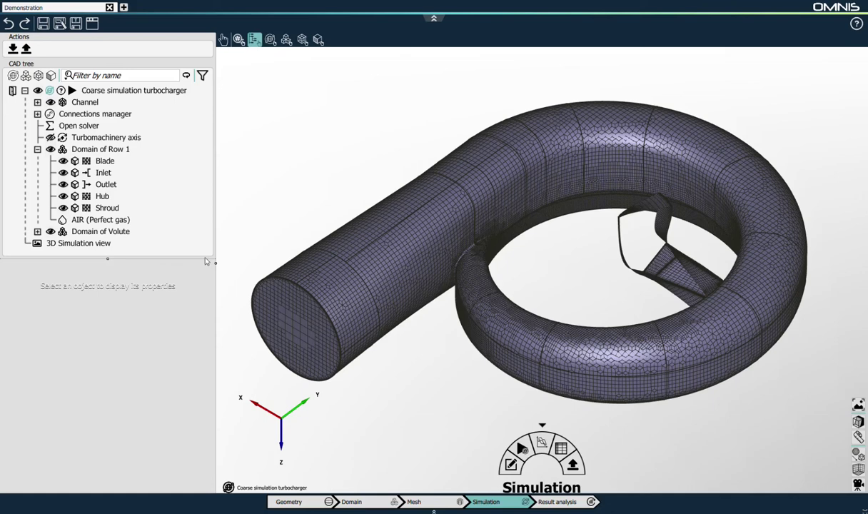
click(102, 120)
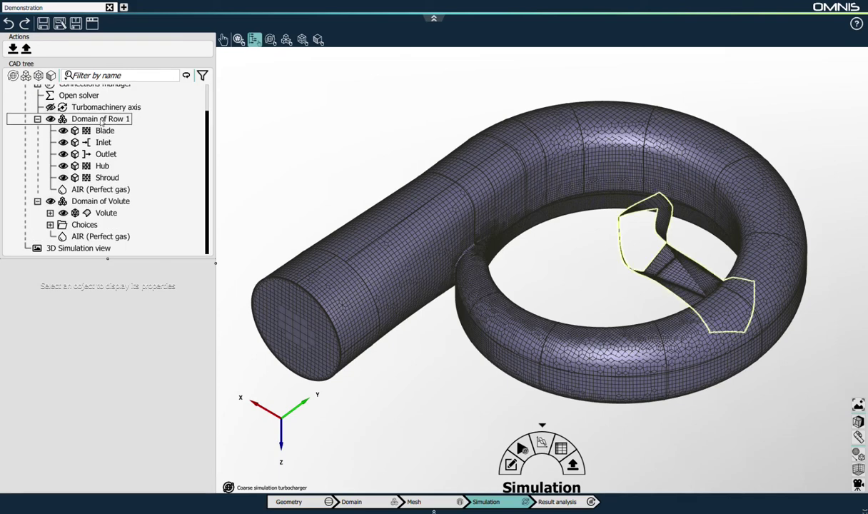
click(104, 143)
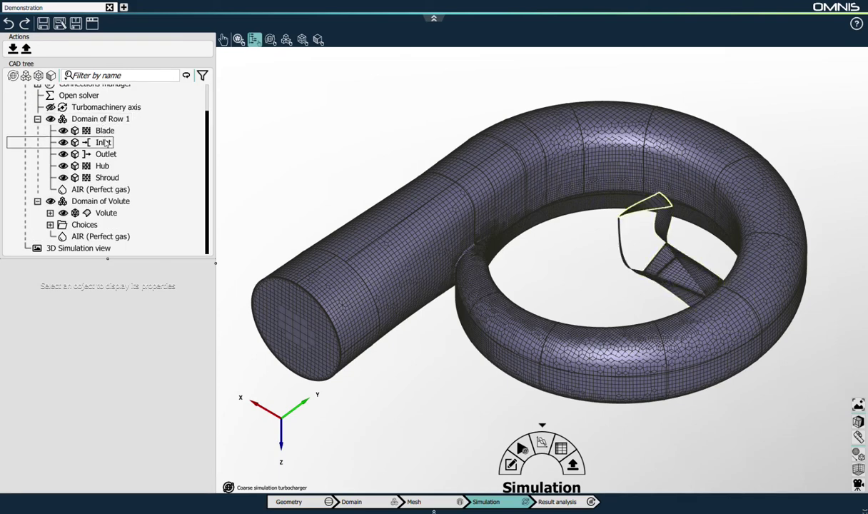
click(106, 154)
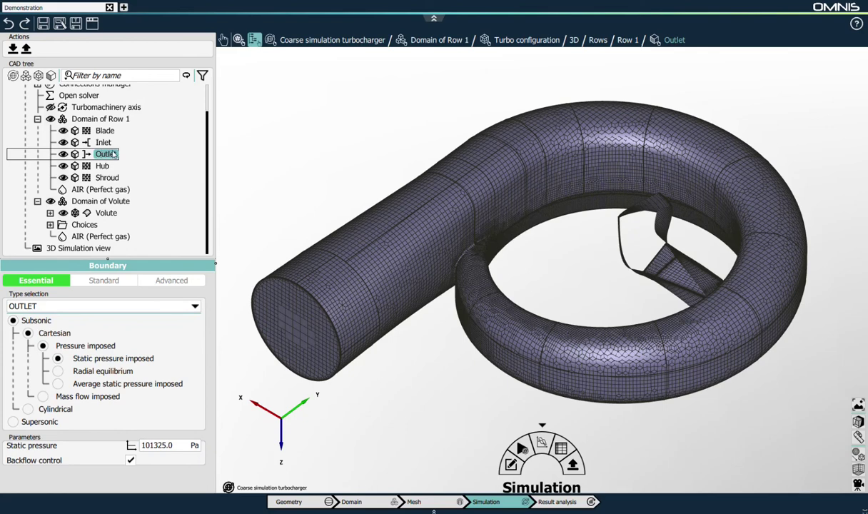
click(103, 305)
click(50, 364)
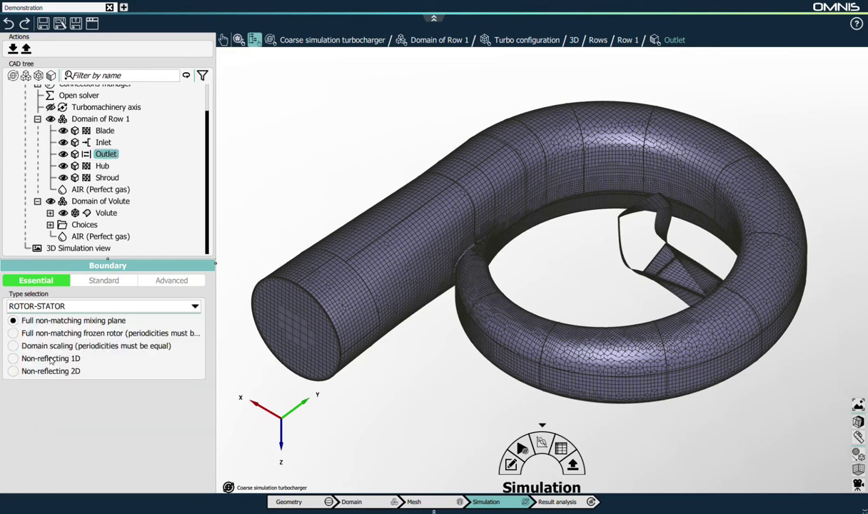
- Set the Row 1 Inlet to cylindrical total quantities imposed, with velocity normal to inlet
click(104, 142)
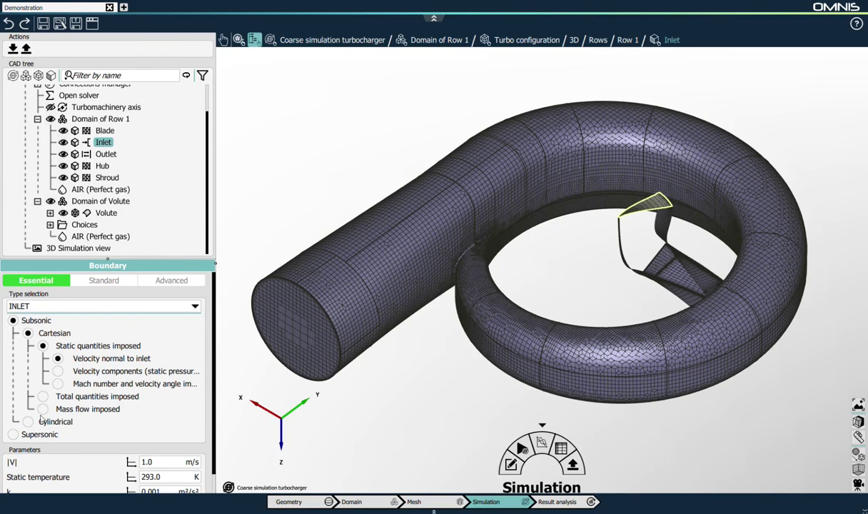
click(28, 421)
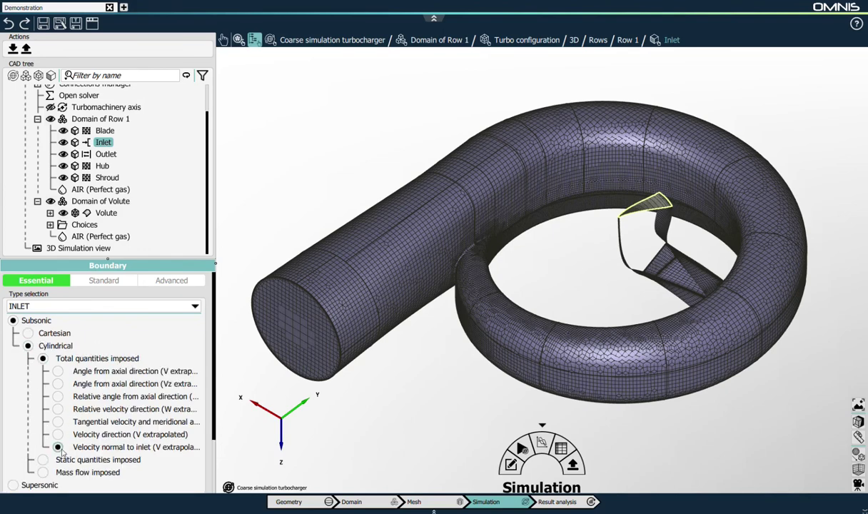
scroll(63, 454, down, 3)
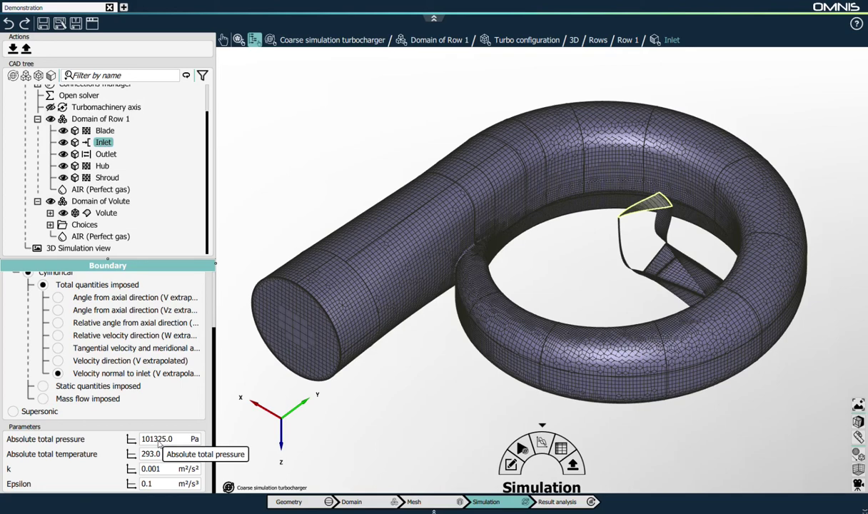
- Set the Volute Outlet boundary to mass flow imposed with pressure adaptation and a mass flow of 2.0 kg/s
click(50, 213)
scroll(80, 211, down, 1)
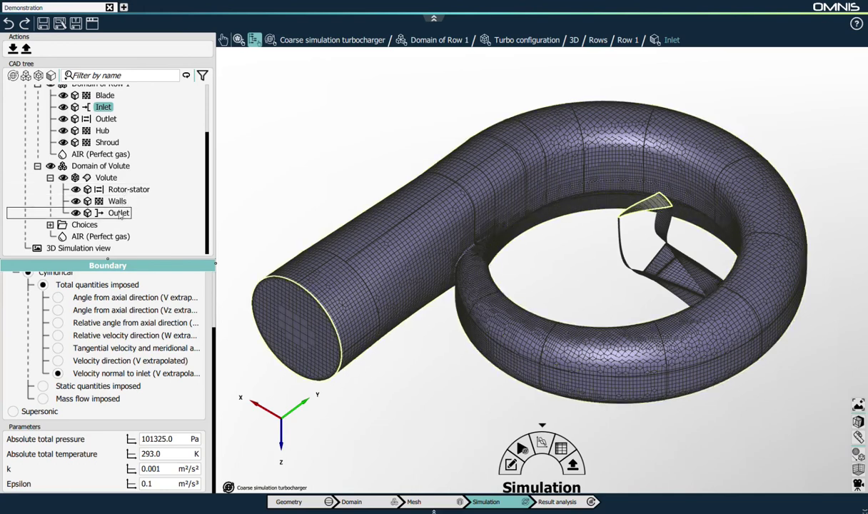
click(119, 214)
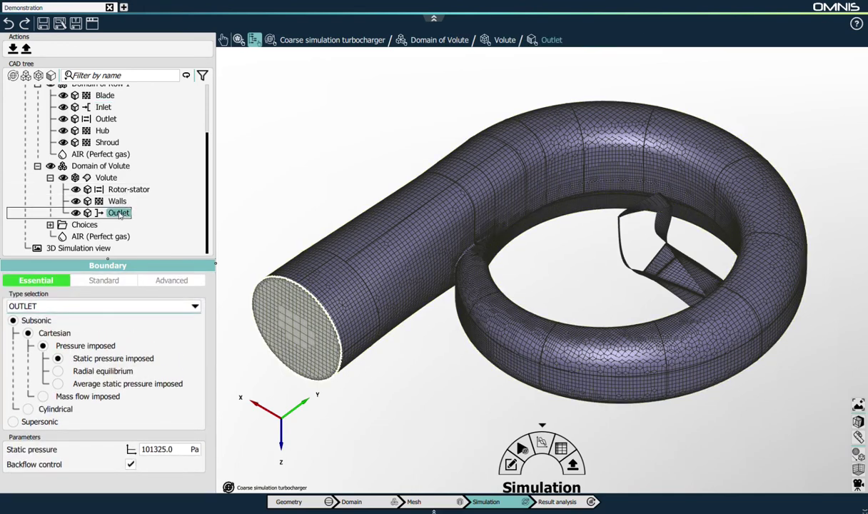
click(43, 397)
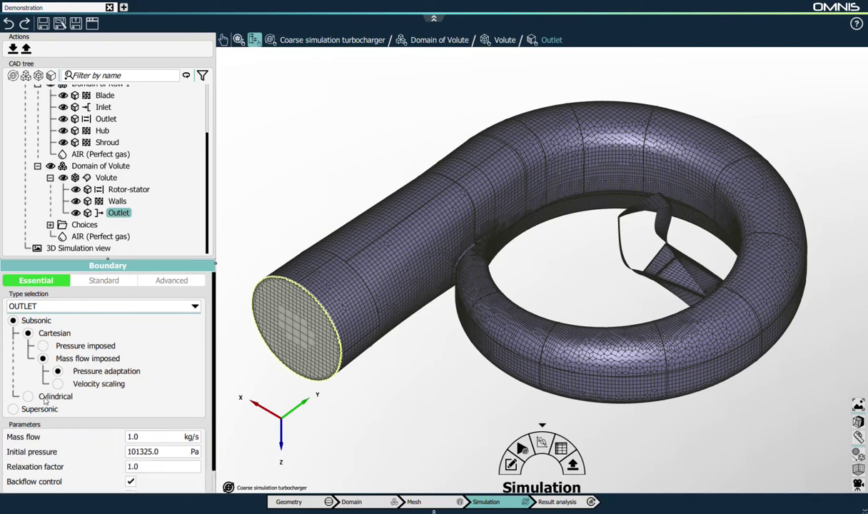
click(149, 437)
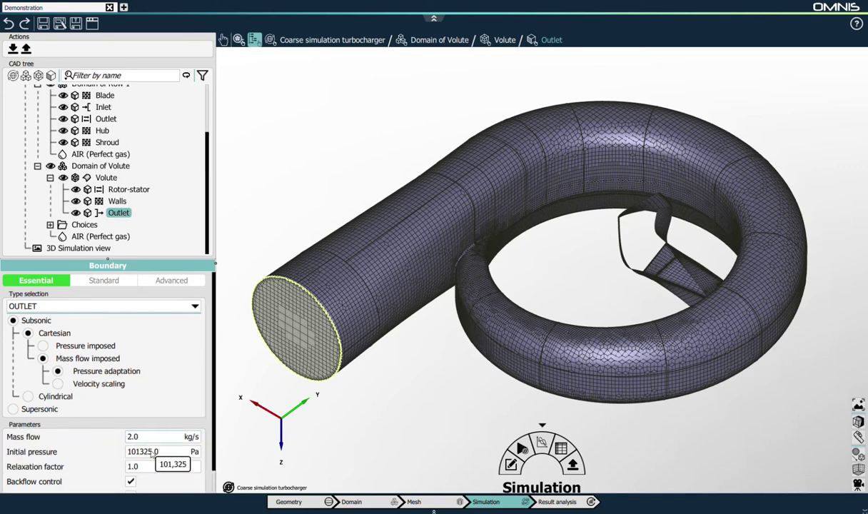
- Enable the CPU booster in the numerical settings of Coarse simulation turbocharger
scroll(107, 164, up, 3)
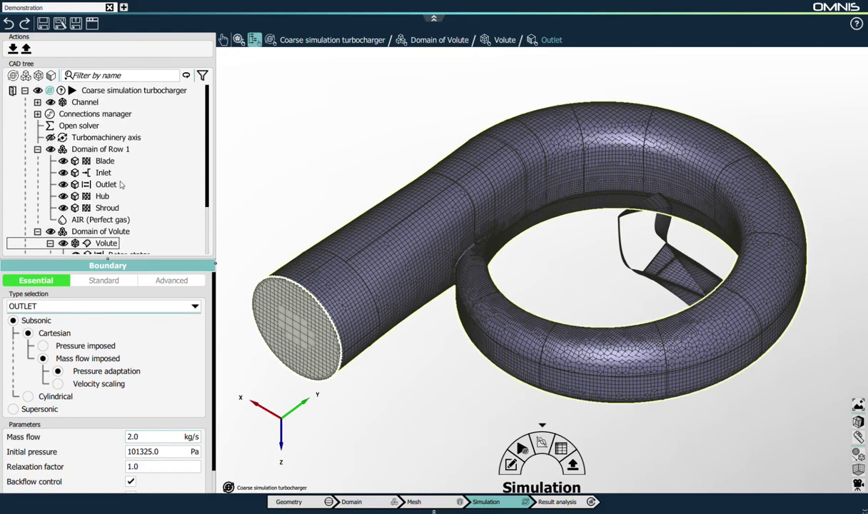
click(105, 150)
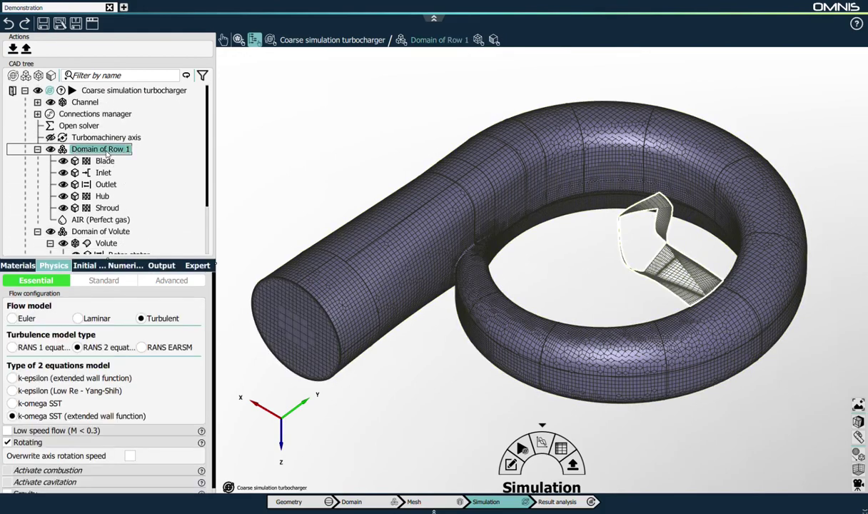
click(116, 92)
click(87, 266)
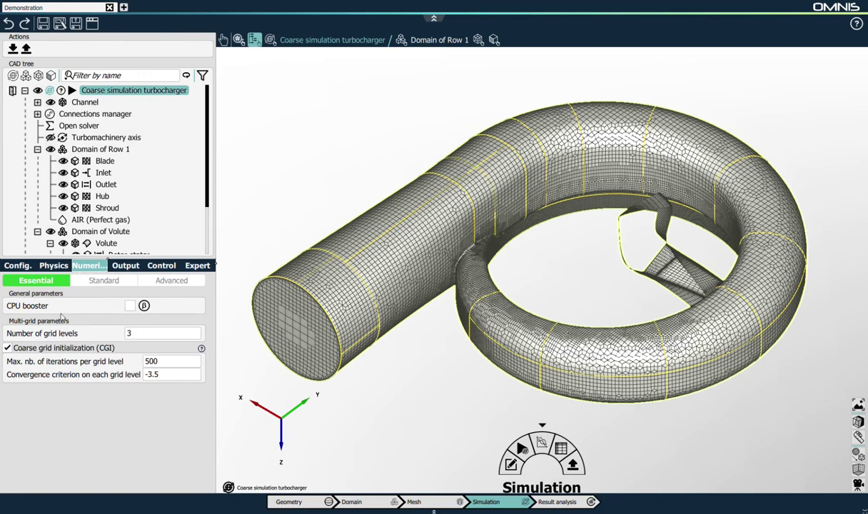
click(129, 306)
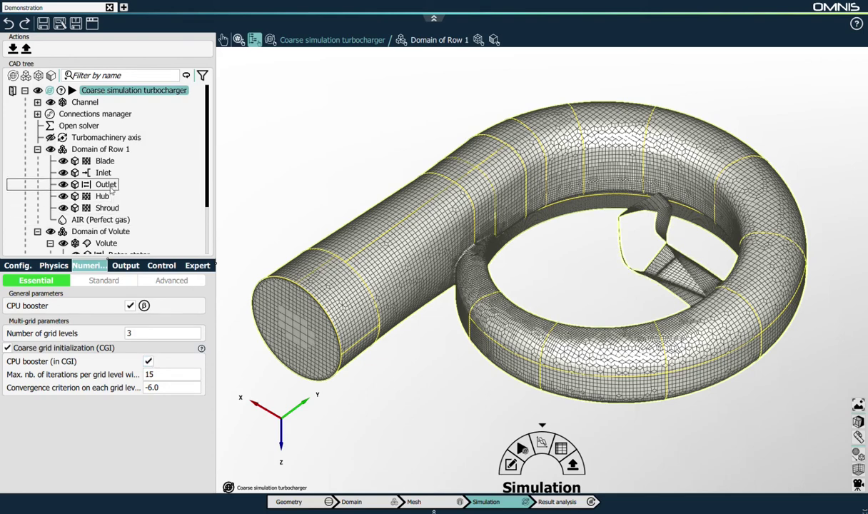
- Initialize Domain of Row 1 in cylindrical coordinates with relative velocities Vr 20, Vt 20 and Vz 25 m/s
click(104, 150)
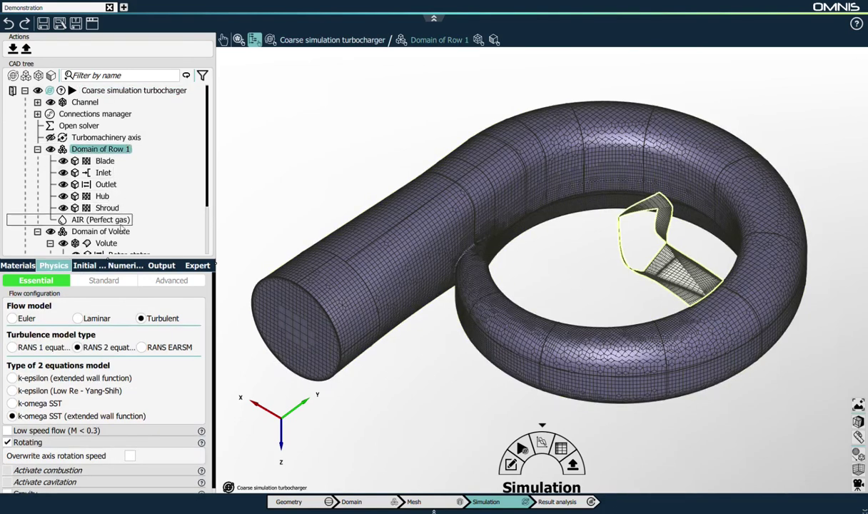
click(86, 267)
click(146, 306)
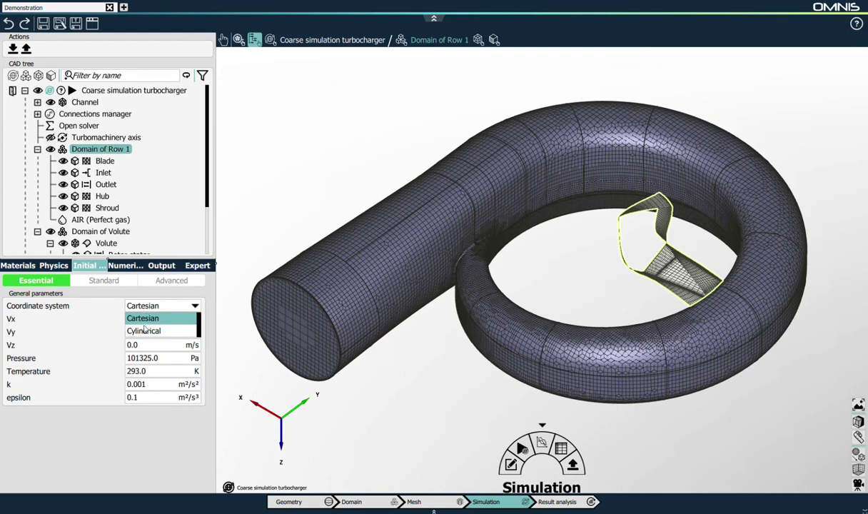
click(145, 330)
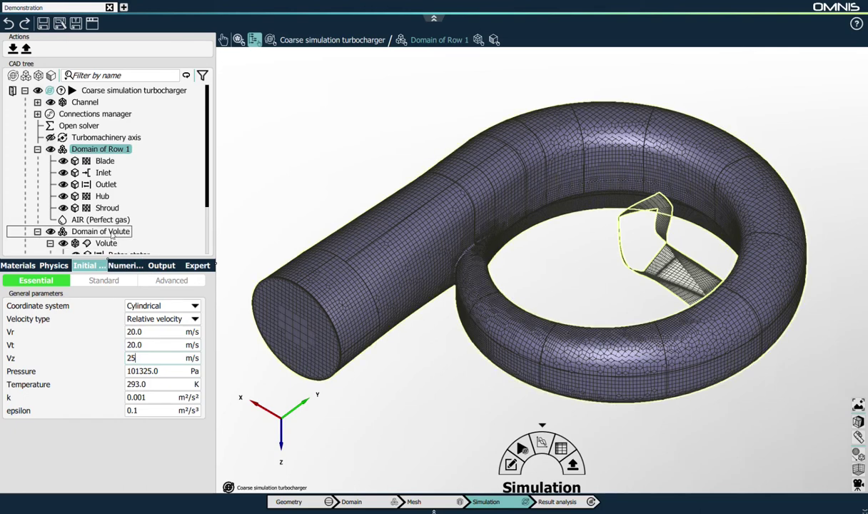
- Initialize Domain of Volute in cylindrical coordinates with relative velocities Vr 25, Vt 20 and Vz 0 m/s
scroll(107, 221, down, 2)
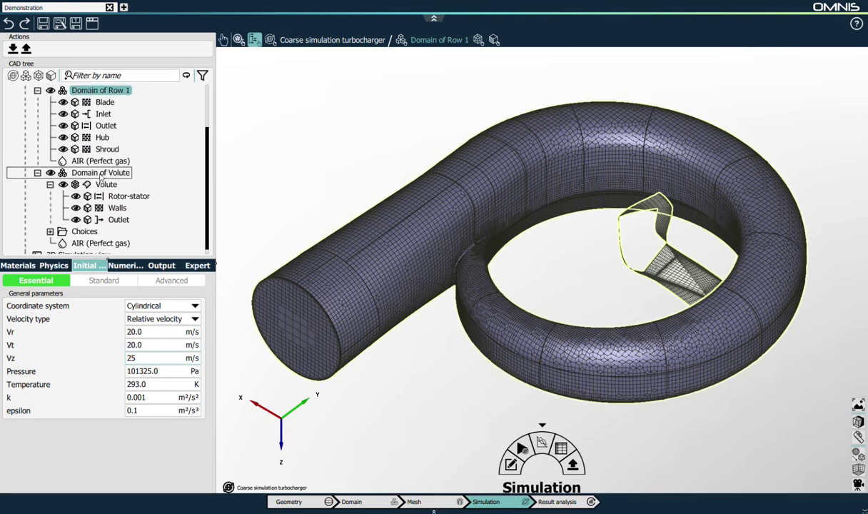
click(101, 173)
click(164, 307)
click(146, 331)
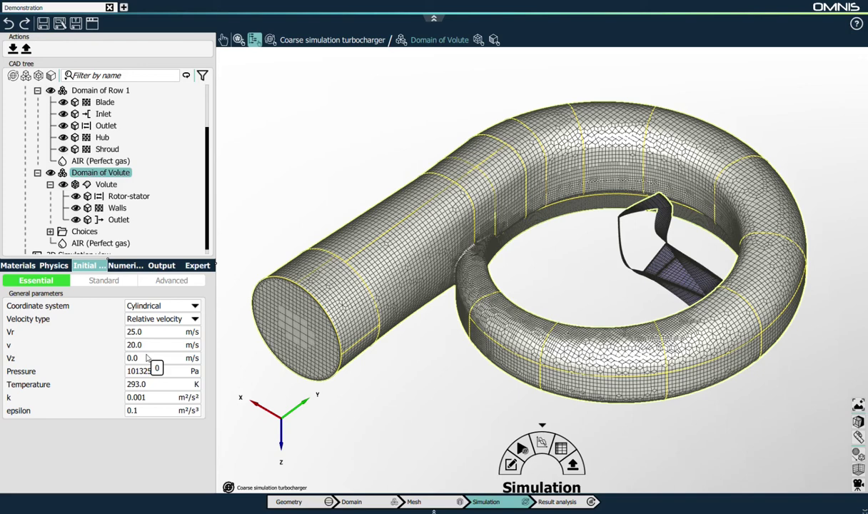
- Enable parallel computation on machine nint0115 in the resources control of Coarse simulation turbocharger
click(150, 268)
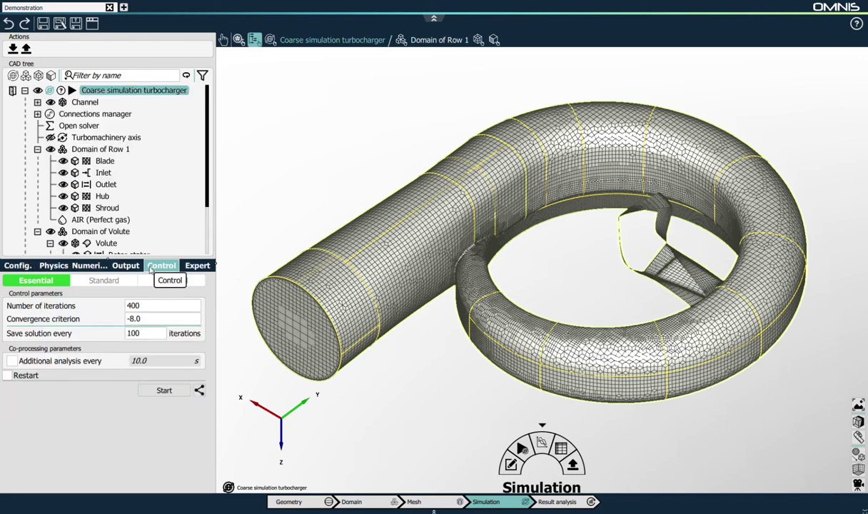
click(199, 390)
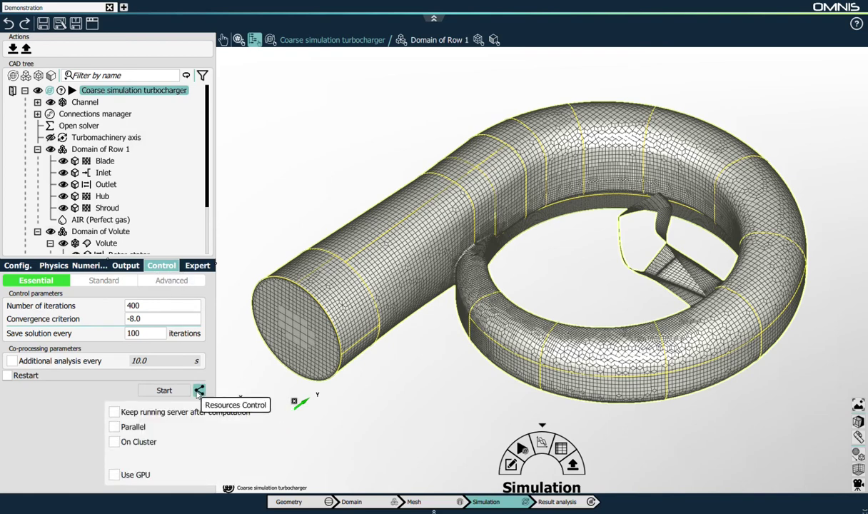
click(115, 426)
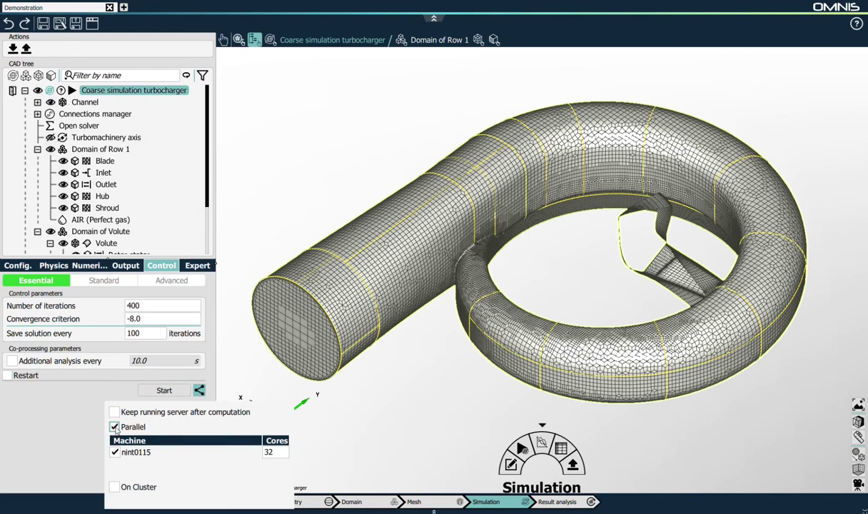
double_click(268, 453)
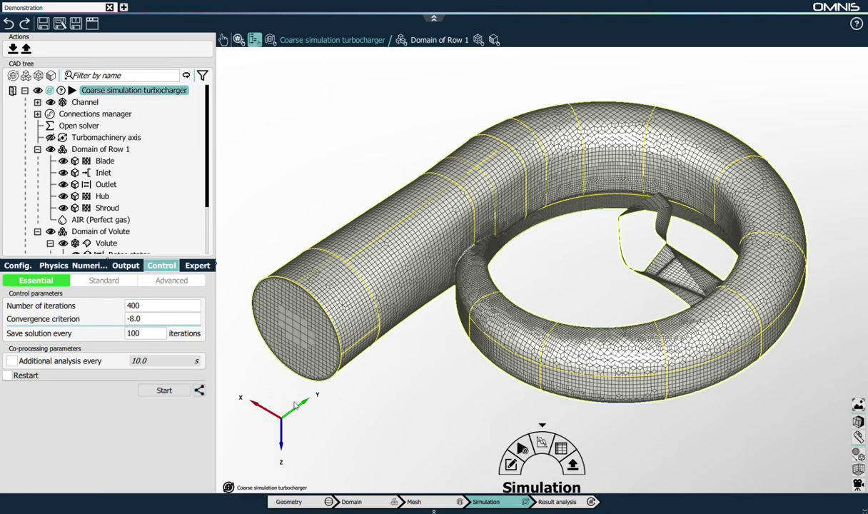
- Enable co-processing additional analysis every 2.0 s and start the computation of Coarse simulation turbocharger
click(241, 387)
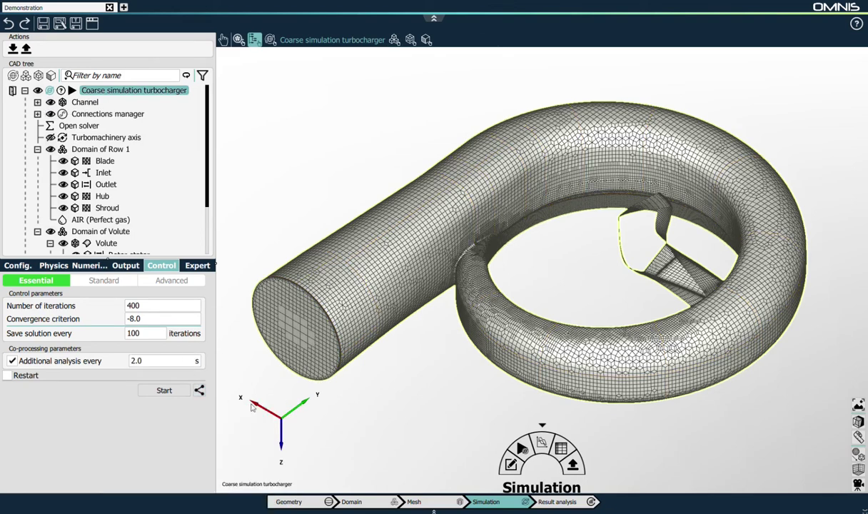
click(164, 391)
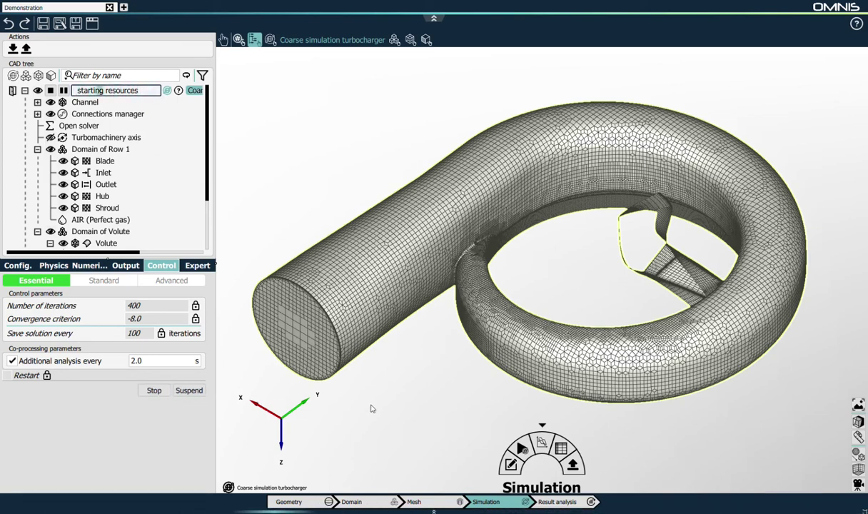
- Go to the results analysis stage and select all visible surfaces of the turbocompressor with a rectangular selection
click(564, 502)
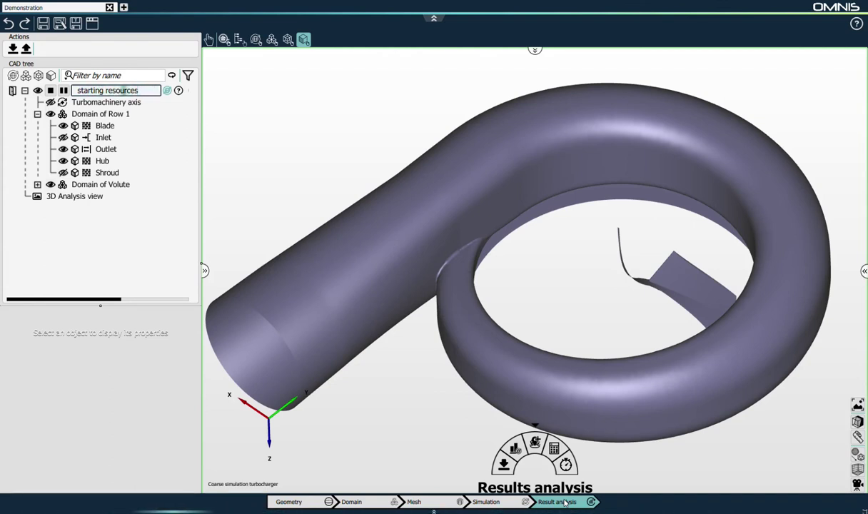
scroll(564, 289, down, 2)
scroll(564, 289, up, 1)
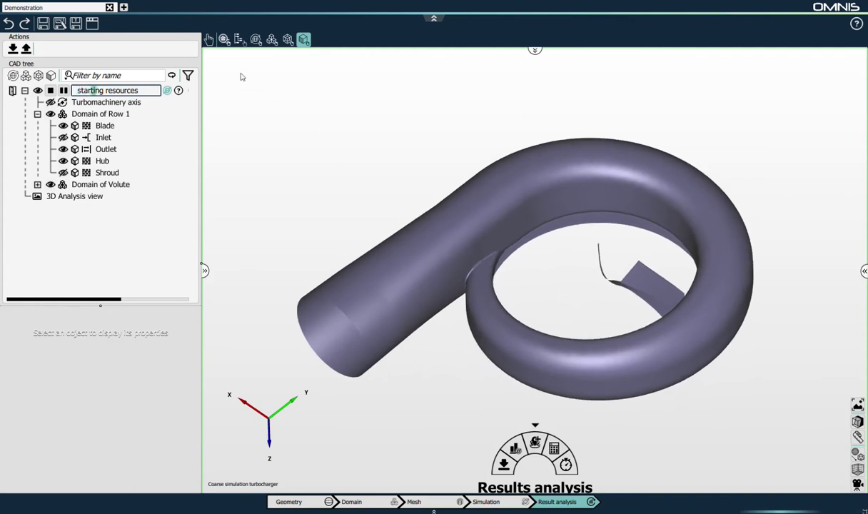
right_click(248, 82)
click(179, 74)
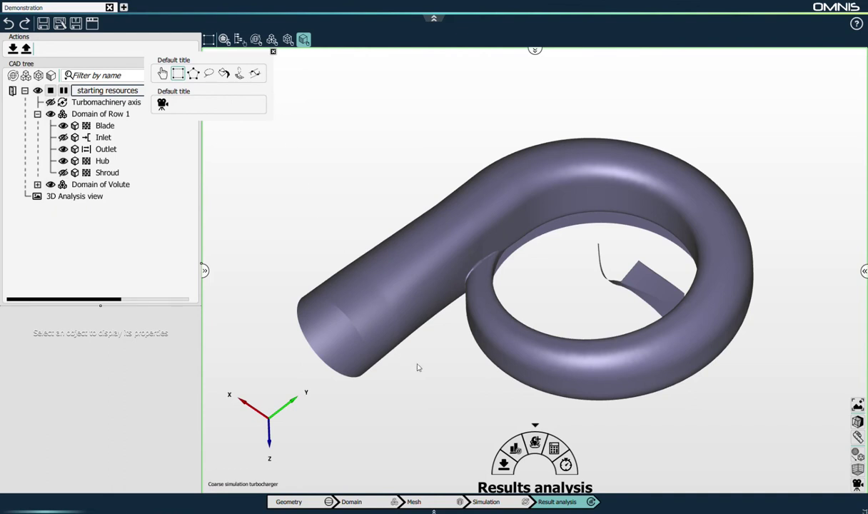
drag(276, 101, 778, 432)
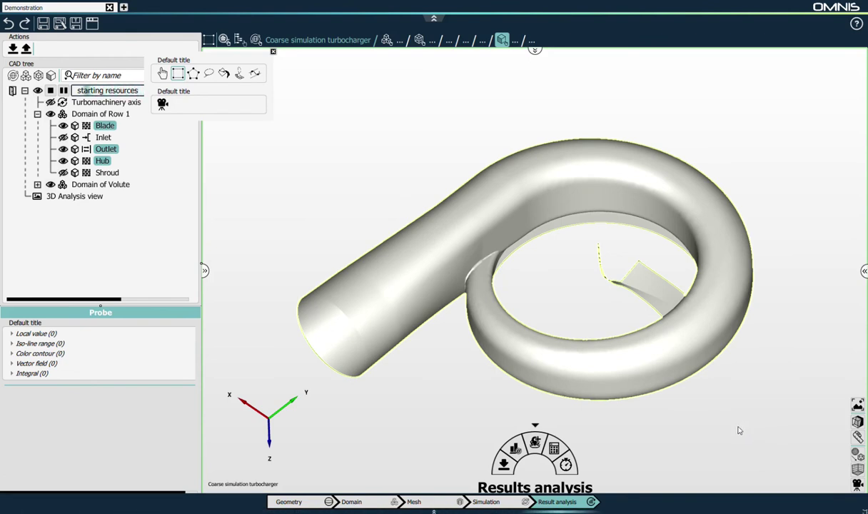
click(273, 52)
- Create a Static Pressure color contour on the selected surfaces and set its color legend to the optimal range
click(535, 442)
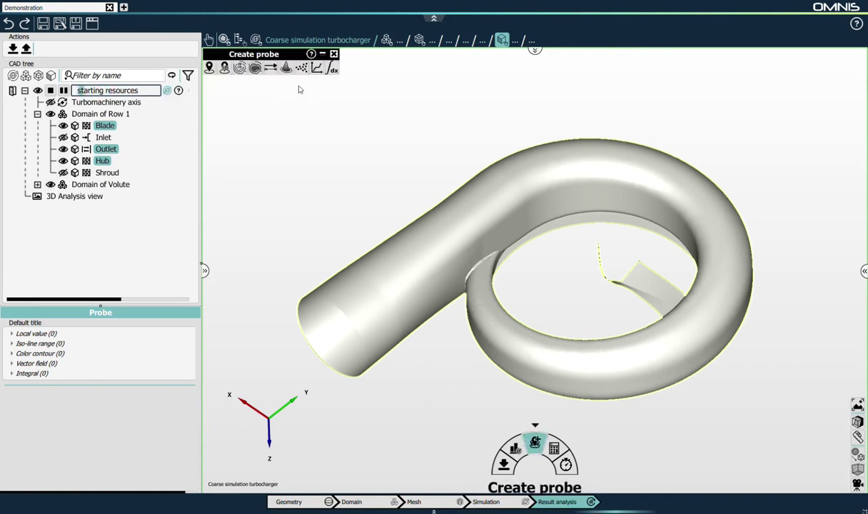
drag(281, 65, 333, 222)
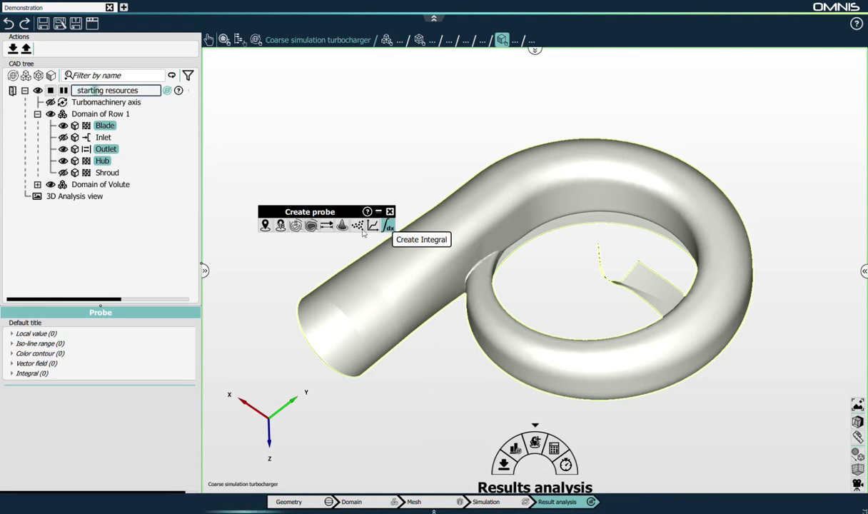
click(312, 227)
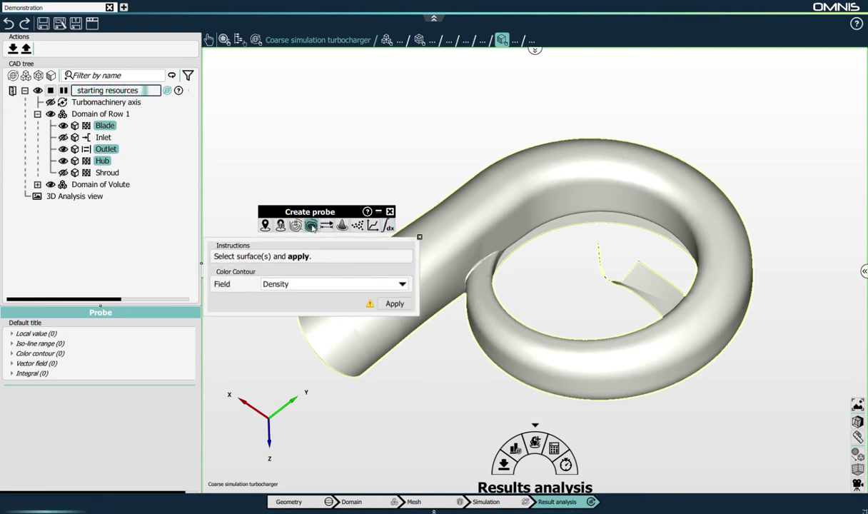
click(294, 284)
scroll(305, 326, down, 2)
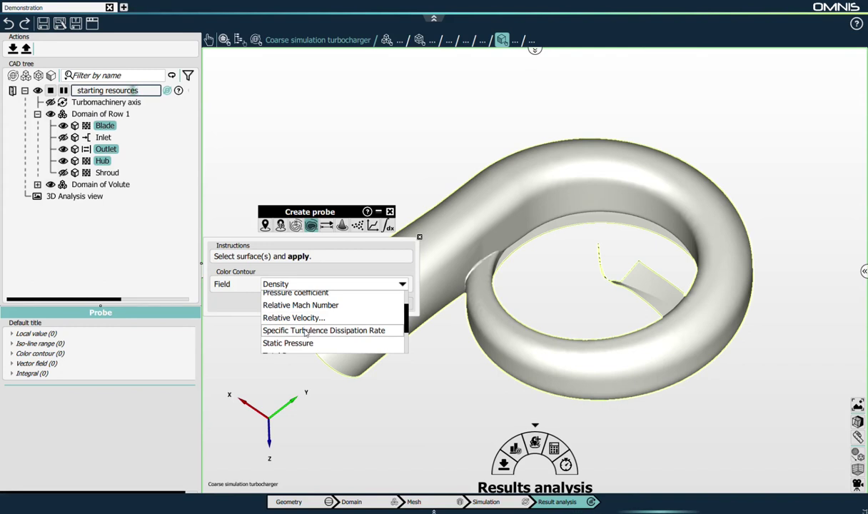
click(307, 347)
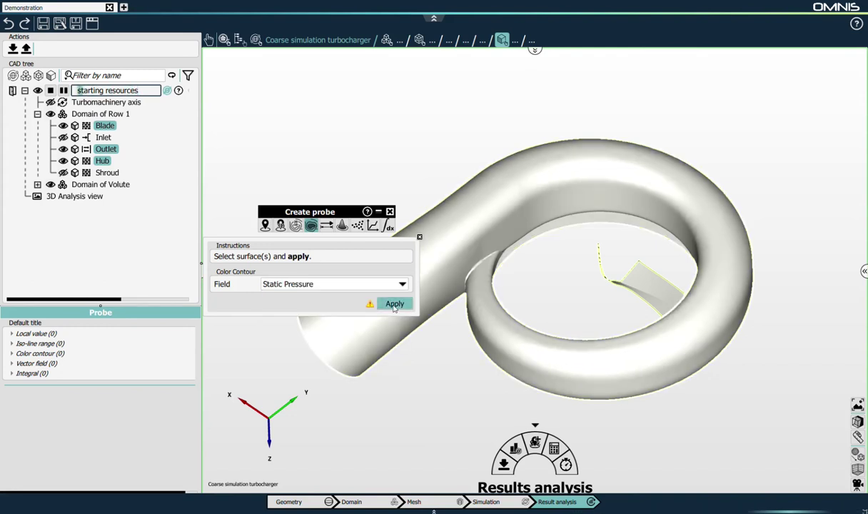
click(395, 303)
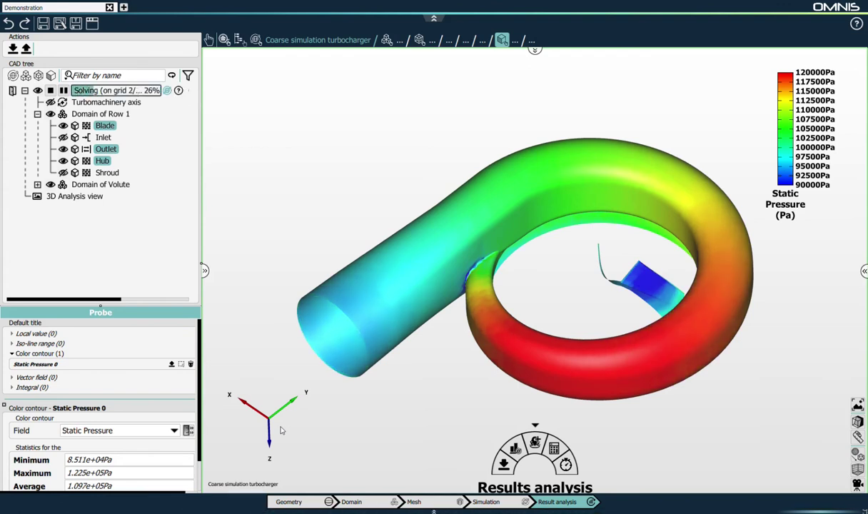
right_click(785, 139)
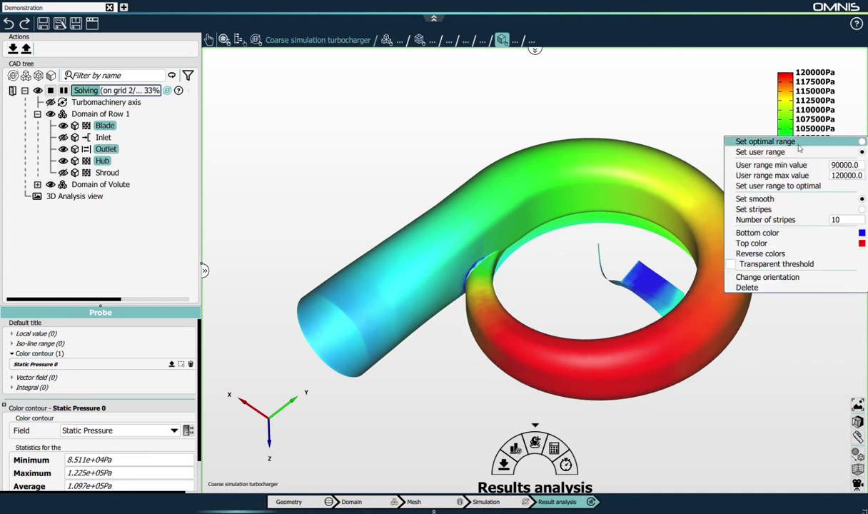
click(799, 142)
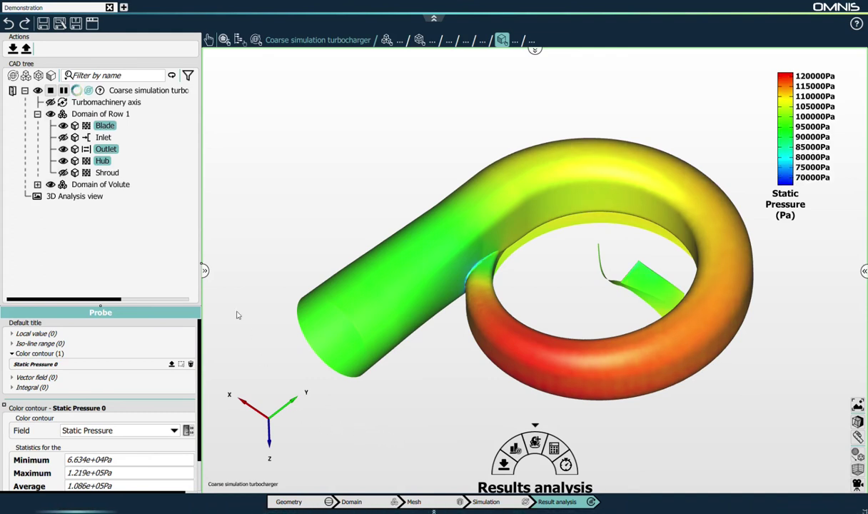
- Show the Density rms residuals plot beside the 3D view and narrow the plot area
click(204, 271)
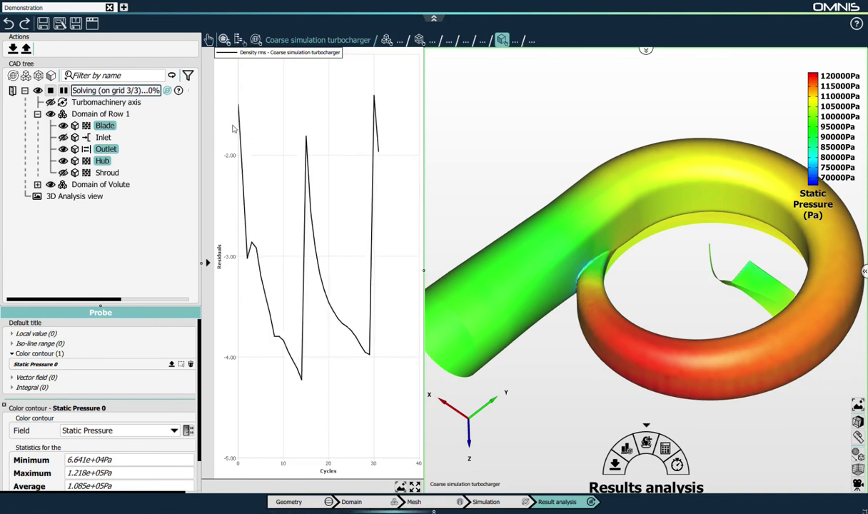
mouse_move(296, 396)
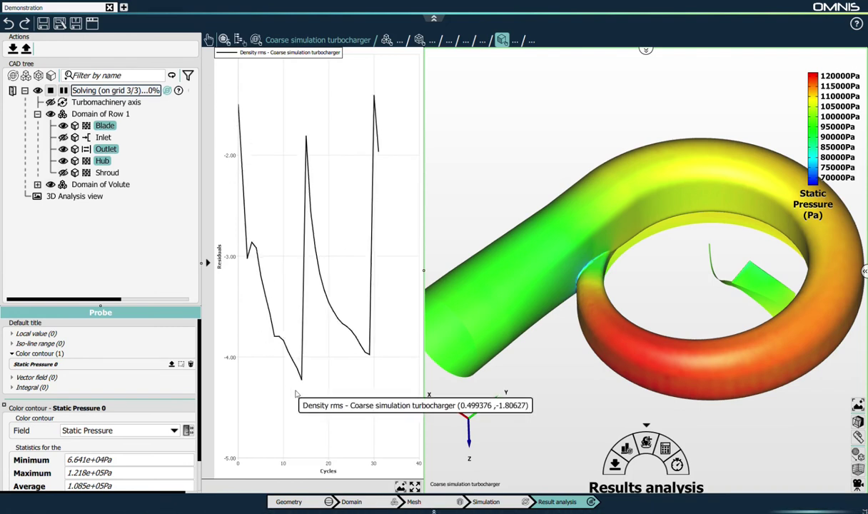
mouse_move(316, 124)
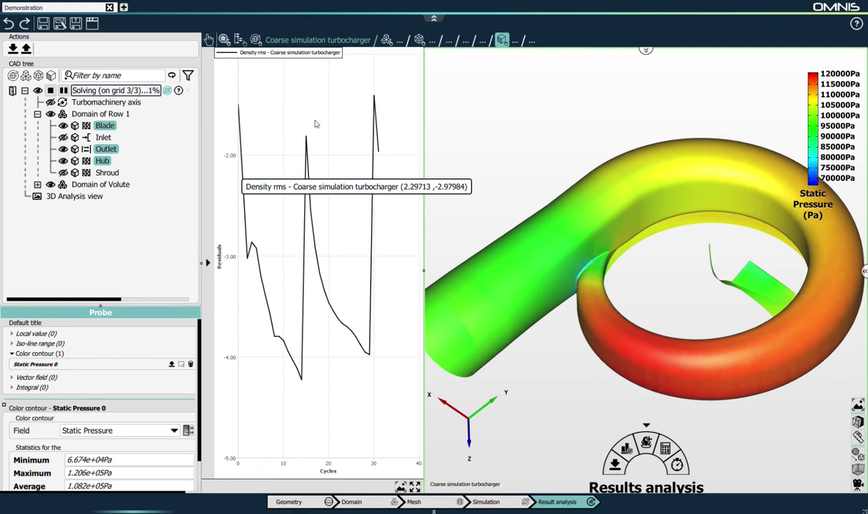
mouse_move(389, 337)
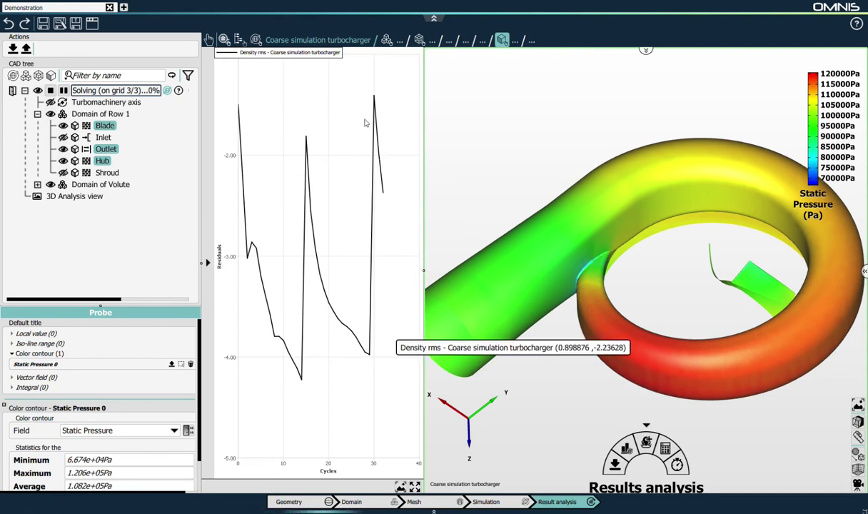
mouse_move(365, 123)
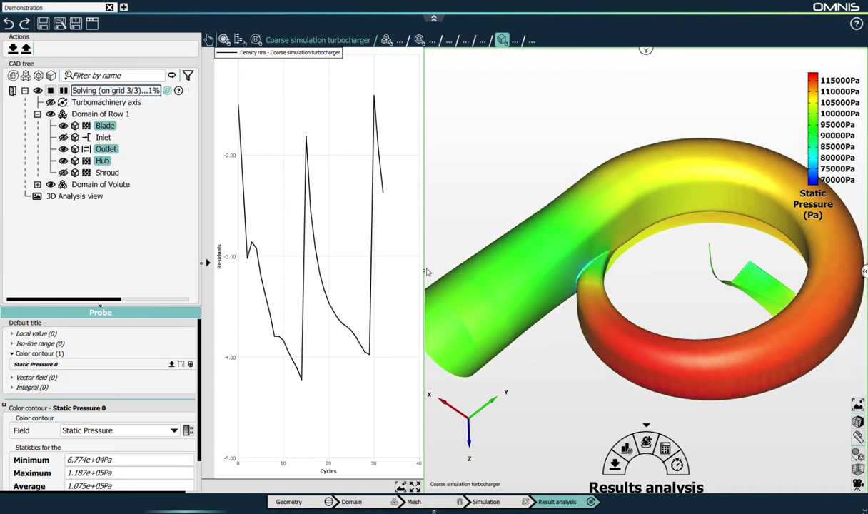
drag(425, 266, 379, 270)
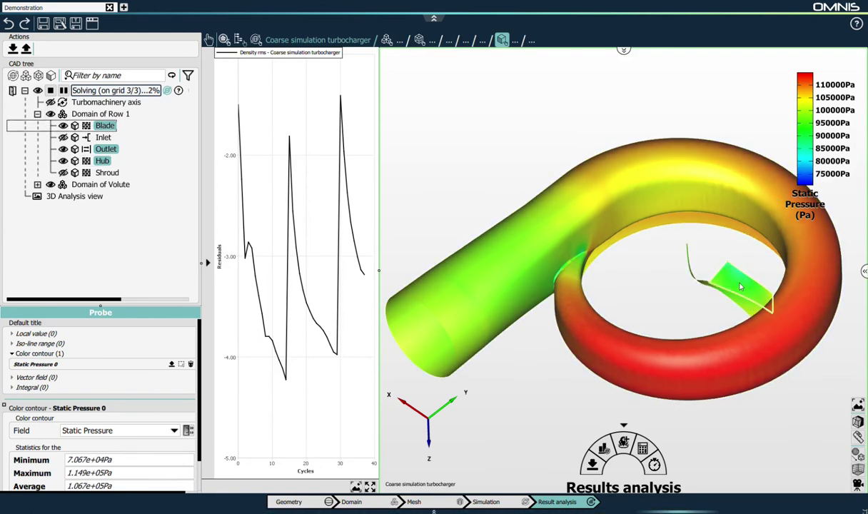
- Reduce the selection to the Row 1 Blade and Hub and choose Static Pressure as the field for new isolines
click(751, 305)
ctrl+click(750, 309)
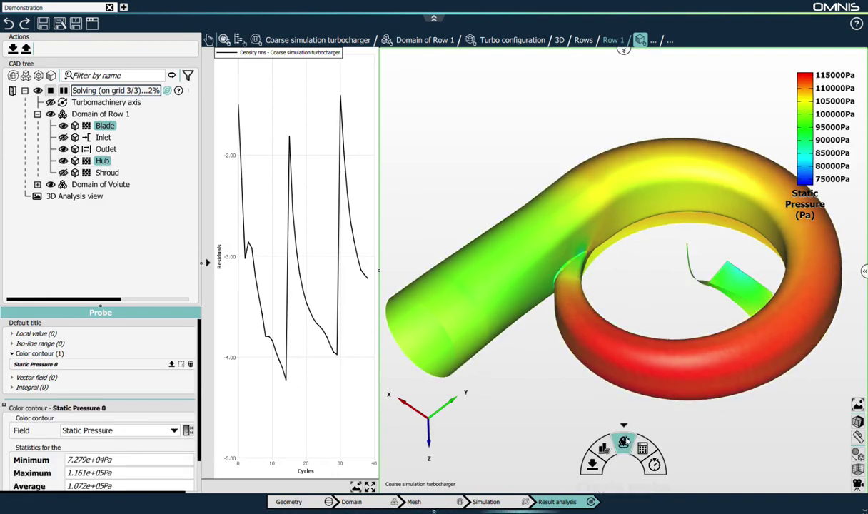
click(623, 442)
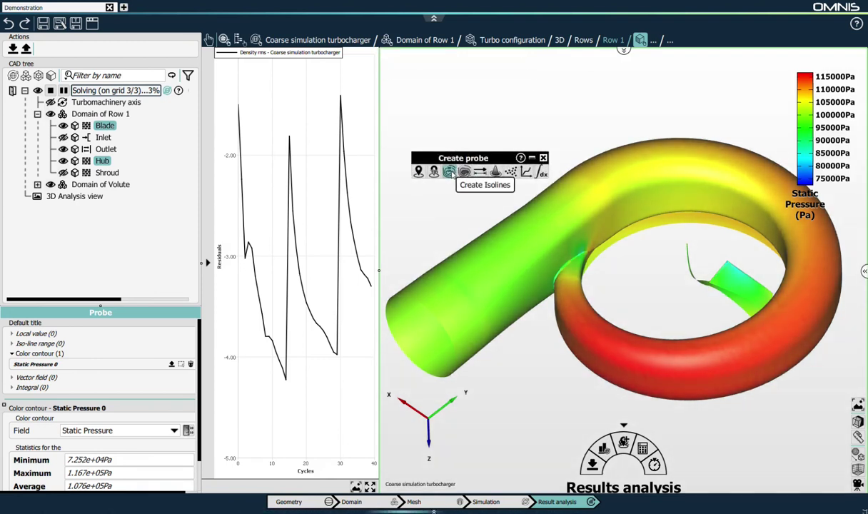
click(450, 173)
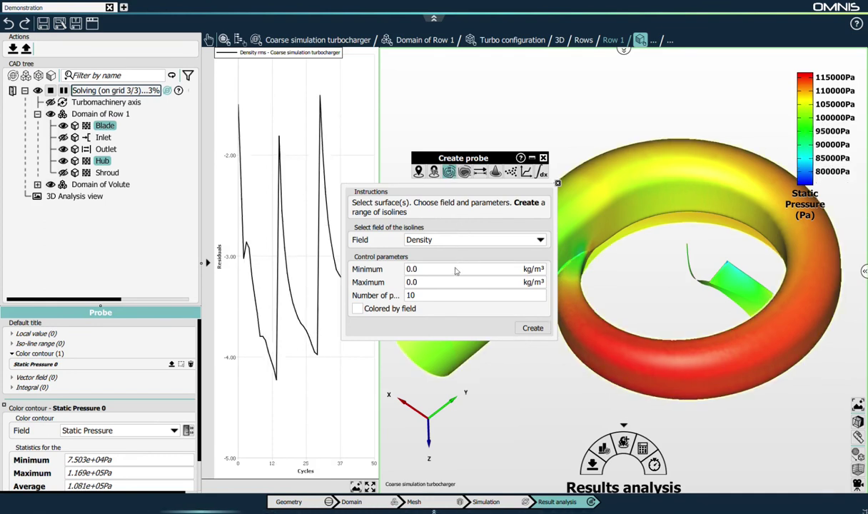
click(429, 242)
click(437, 241)
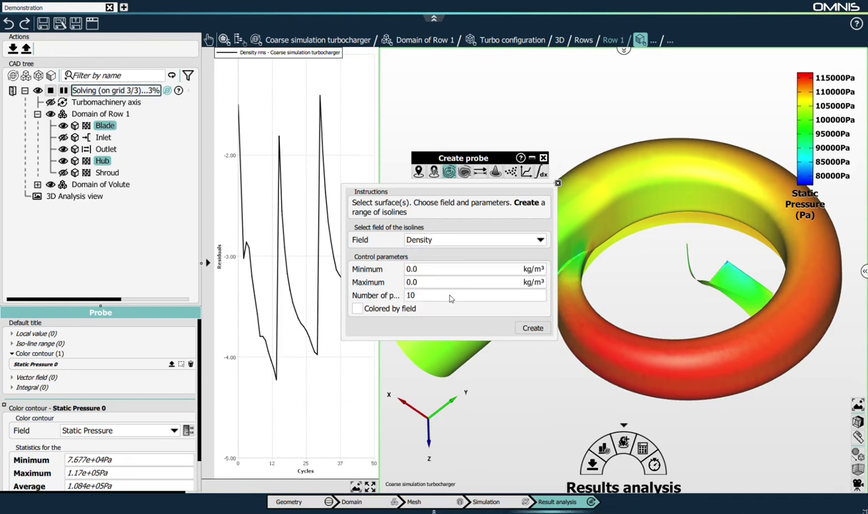
click(439, 241)
scroll(438, 286, down, 1)
click(438, 289)
- Create the isoline range on the blade and hub with a minimum of 80000 Pa and a maximum of 110000 Pa
click(437, 269)
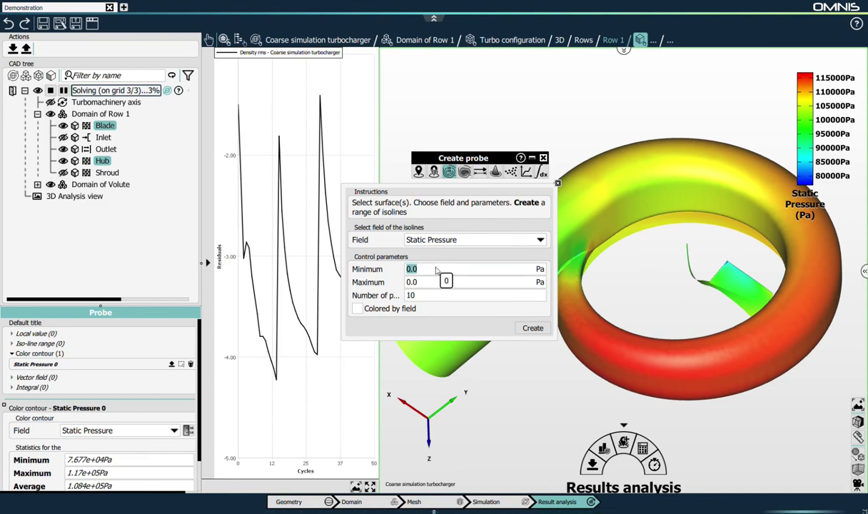
text(8000)
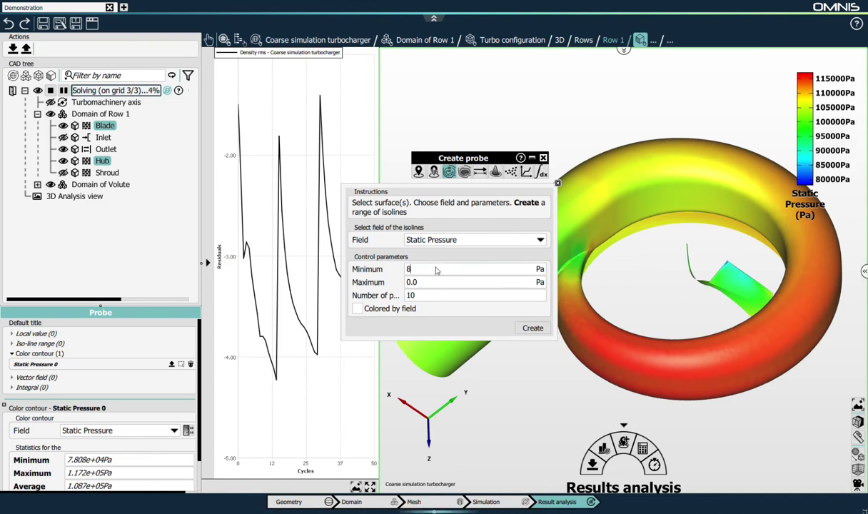
click(437, 282)
text(110000)
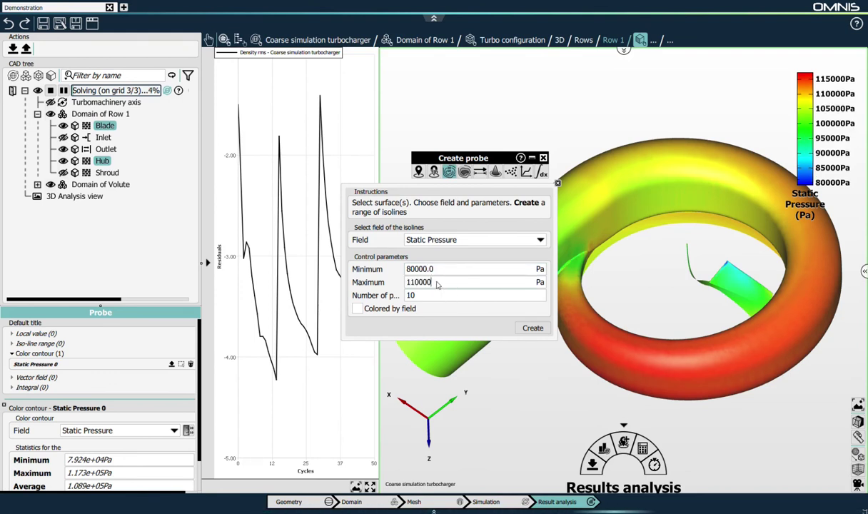
click(558, 183)
click(542, 158)
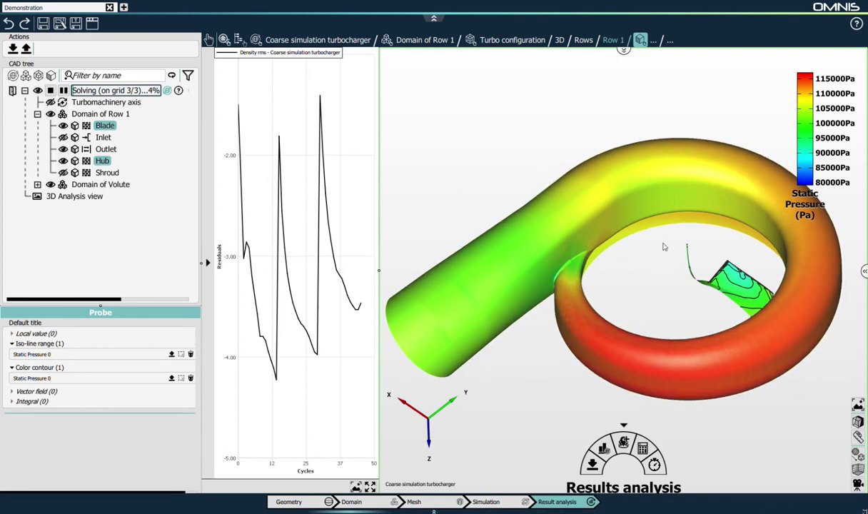
drag(656, 227, 797, 348)
middle_drag(797, 348, 759, 296)
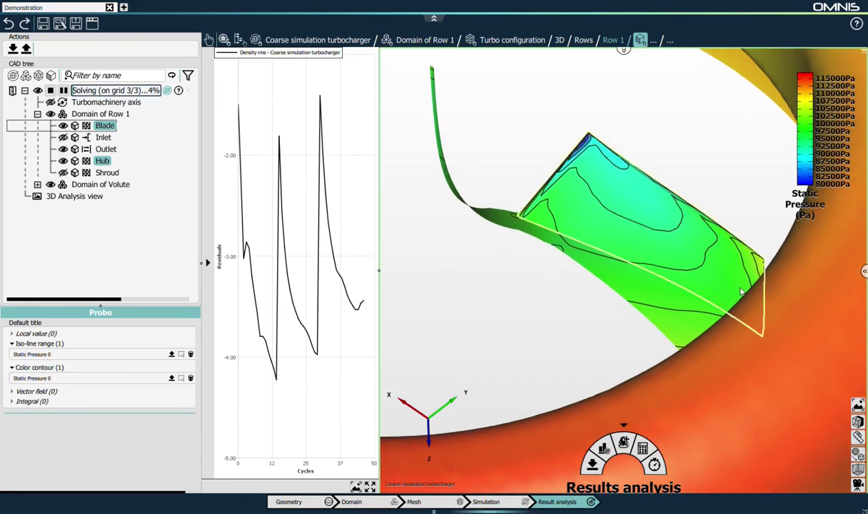
- Show the meridional and blade-to-blade views alongside the 3D view of the impeller and volute
scroll(582, 286, down, 5)
drag(581, 255, 674, 330)
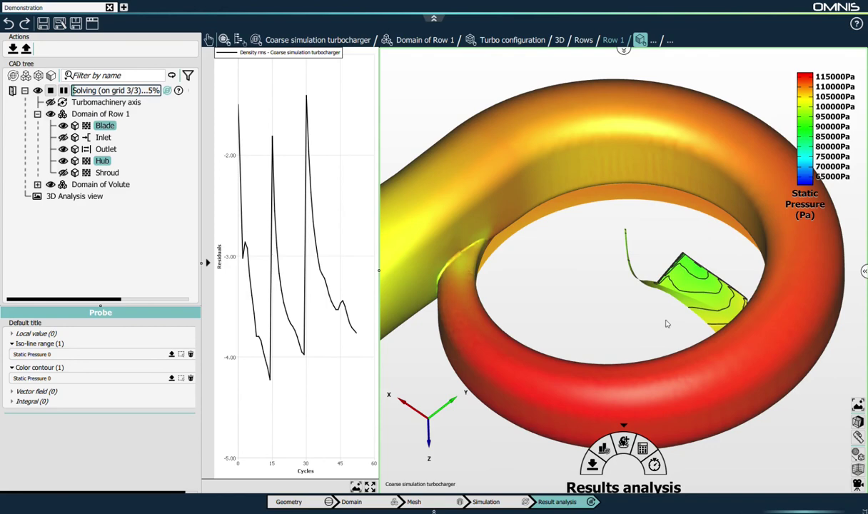
click(623, 50)
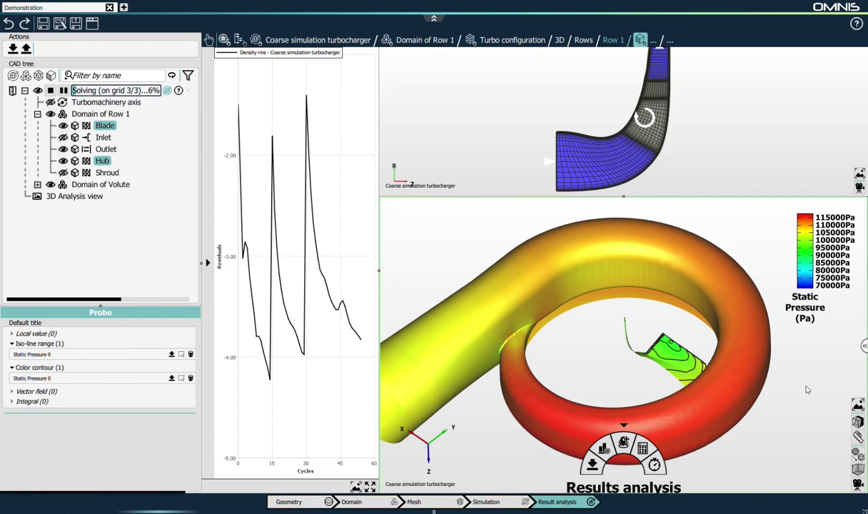
click(863, 346)
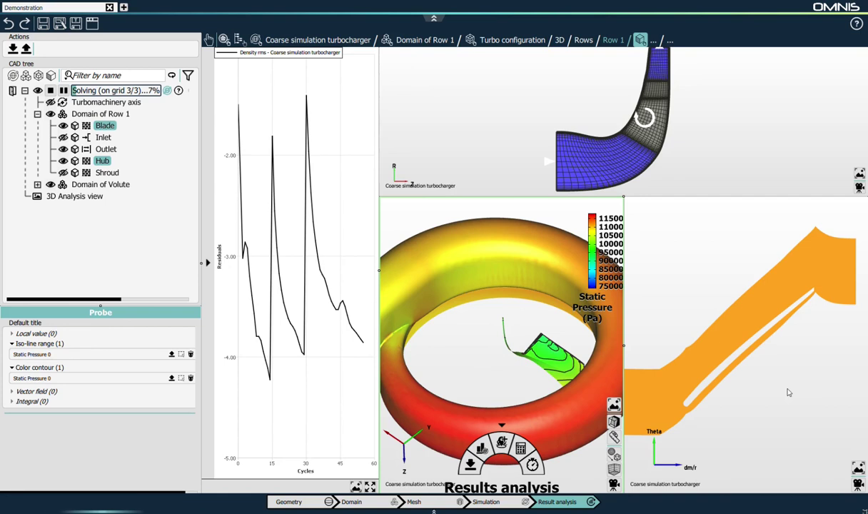
- Create a Relative Mach Number color contour on the blade-to-blade cut at span 0.5 and move its legend clear of the flow passage
click(759, 301)
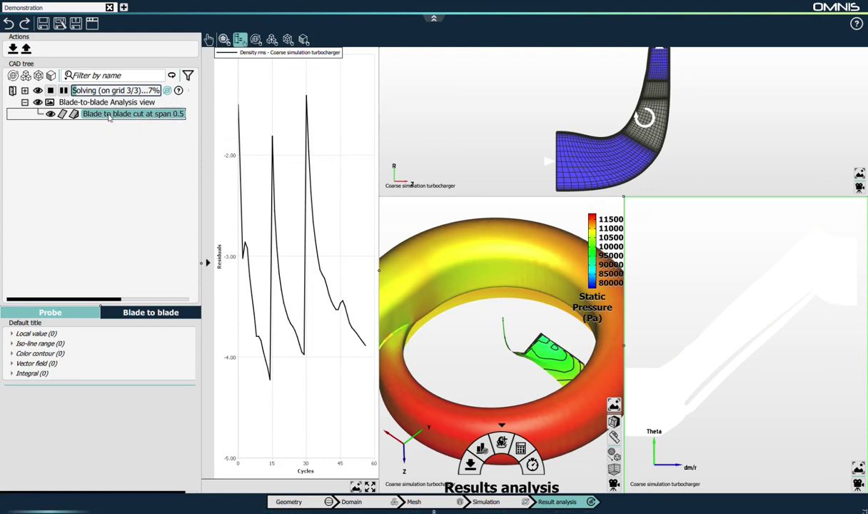
click(501, 443)
click(433, 217)
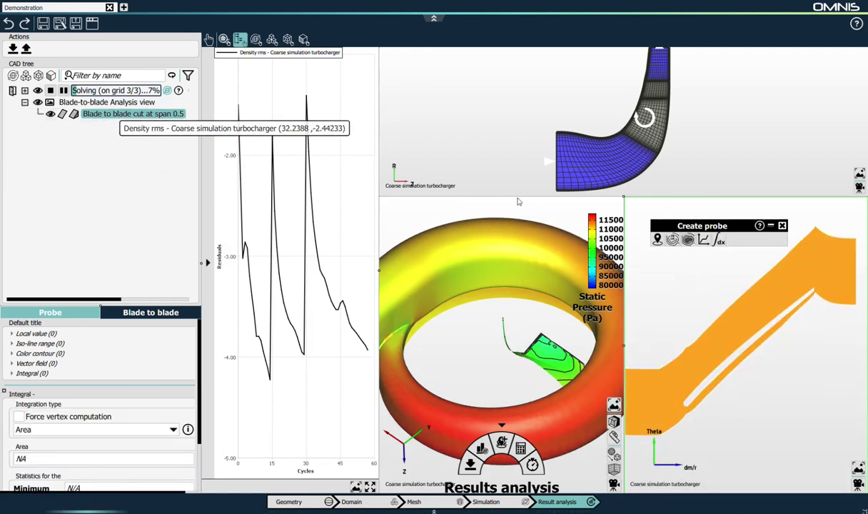
click(718, 334)
click(688, 239)
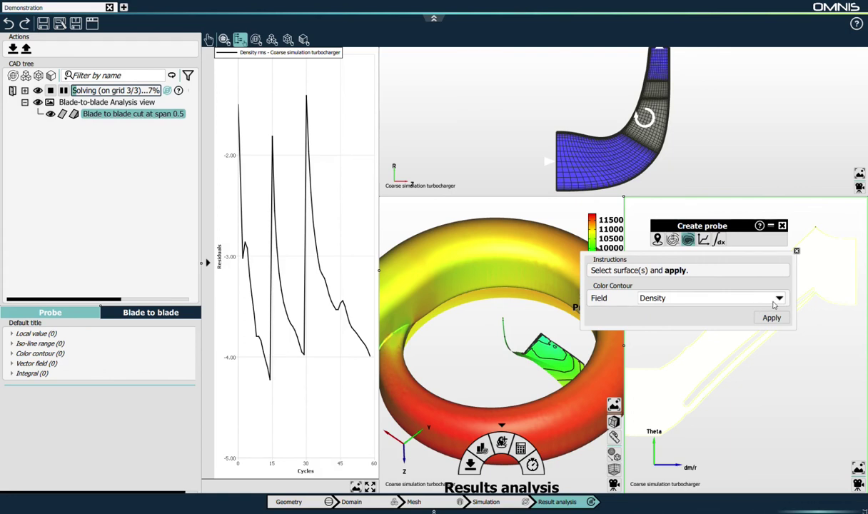
click(775, 300)
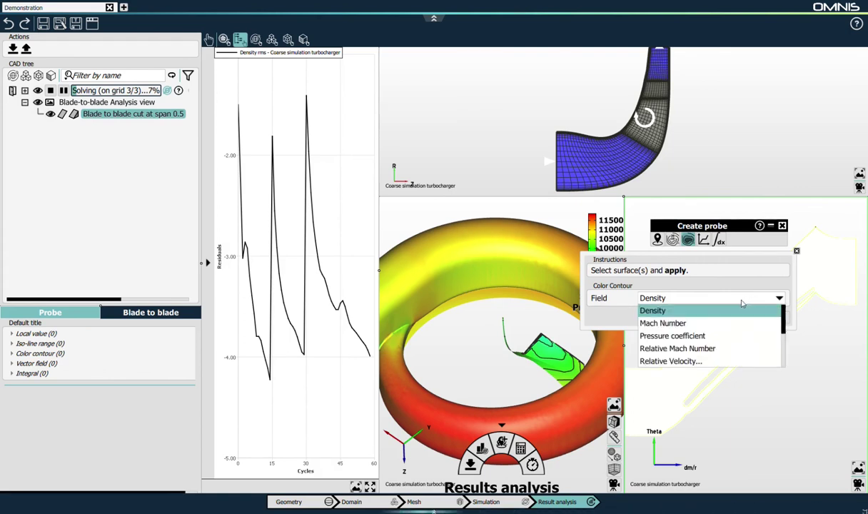
click(687, 348)
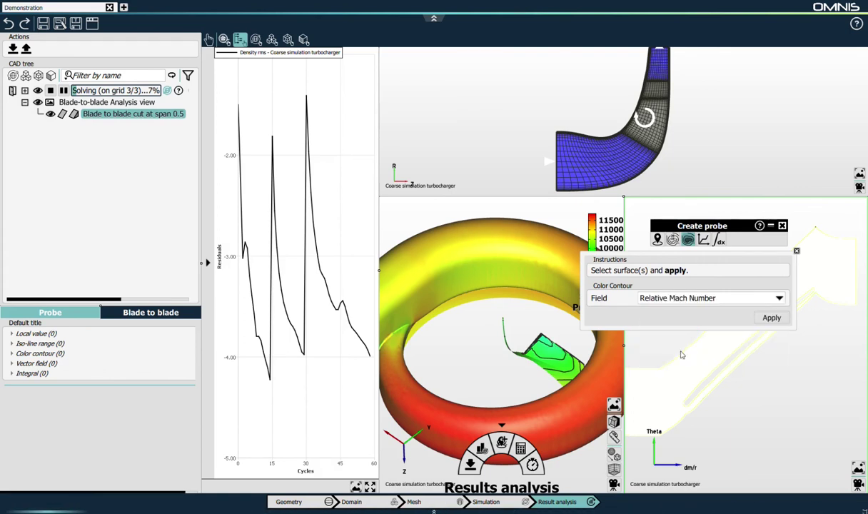
click(773, 322)
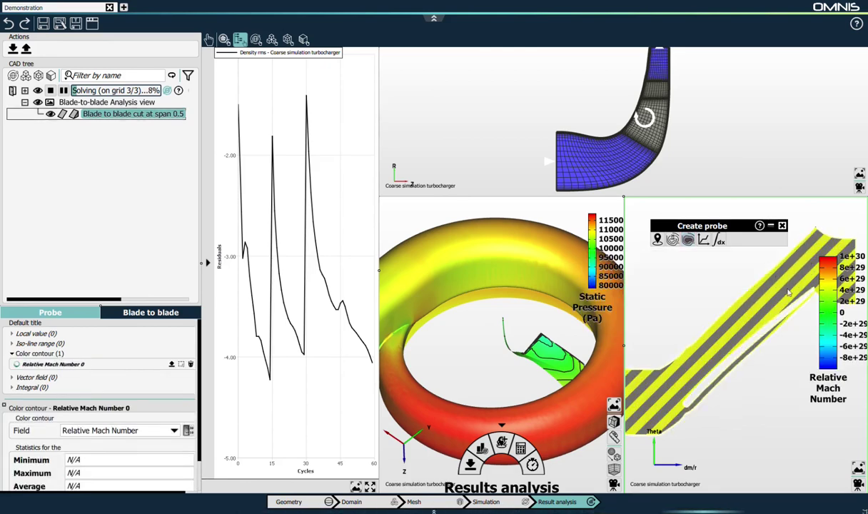
drag(833, 319, 812, 389)
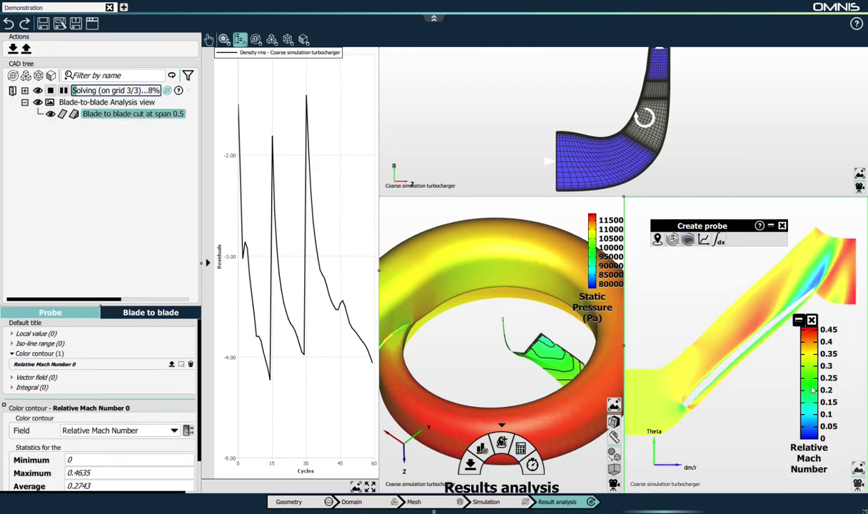
- Add a Relative Mach Number iso-line range to the blade-to-blade cut
drag(588, 247, 584, 243)
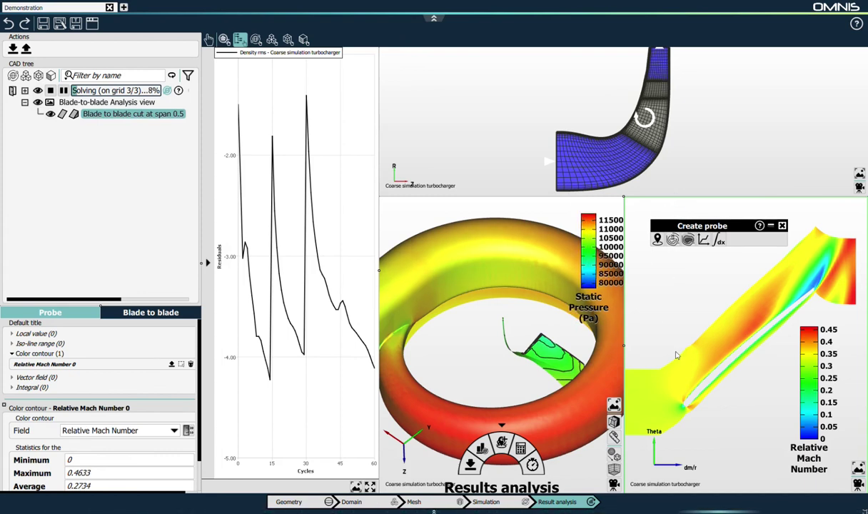
click(785, 381)
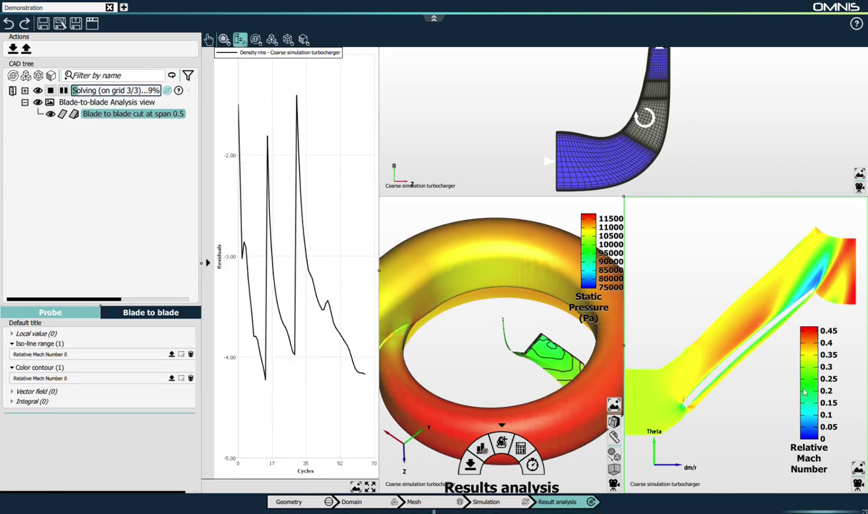
- Reduce the height of the meridional view and move the Static Pressure legend to the opposite side of the 3D view
drag(672, 198, 676, 141)
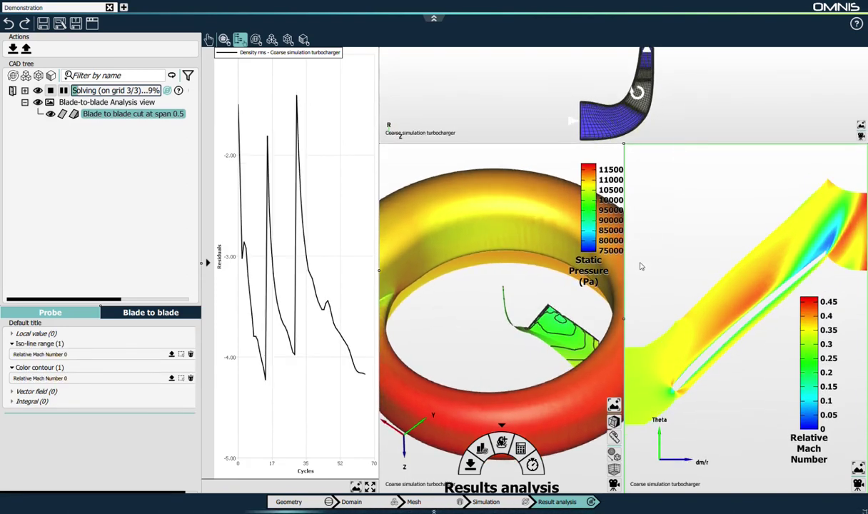
drag(589, 236, 410, 225)
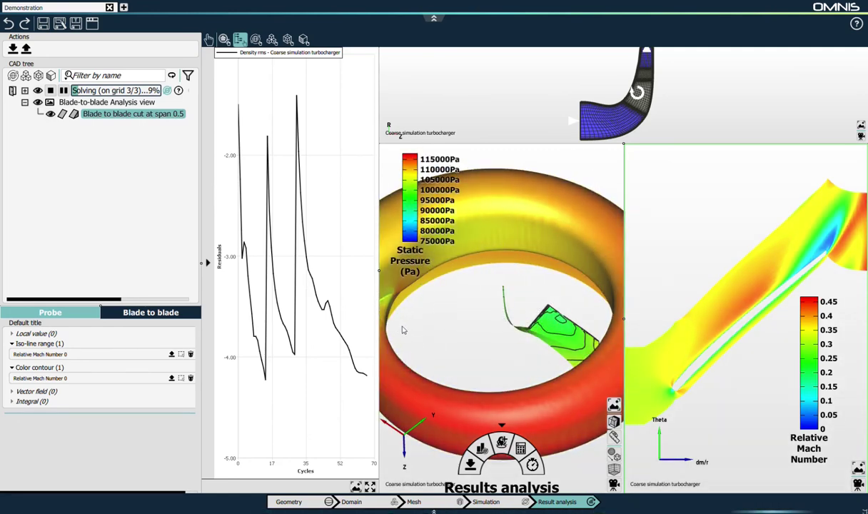